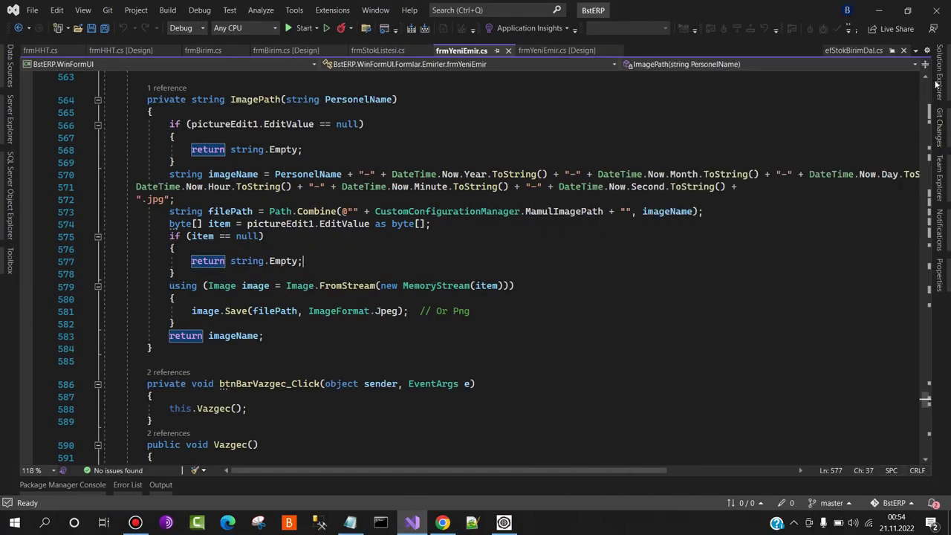
Browse the solution's projects in Solution Explorer, then close it to return to the code
{"action": "left_click", "coordinate": [941, 78]}
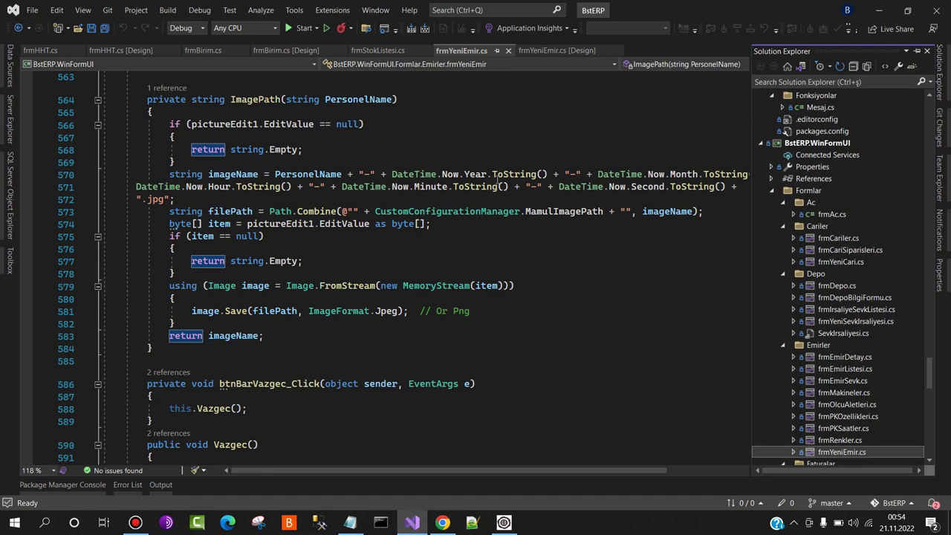
{"action": "scroll", "coordinate": [929, 381], "scroll_direction": "down", "scroll_amount": 3}
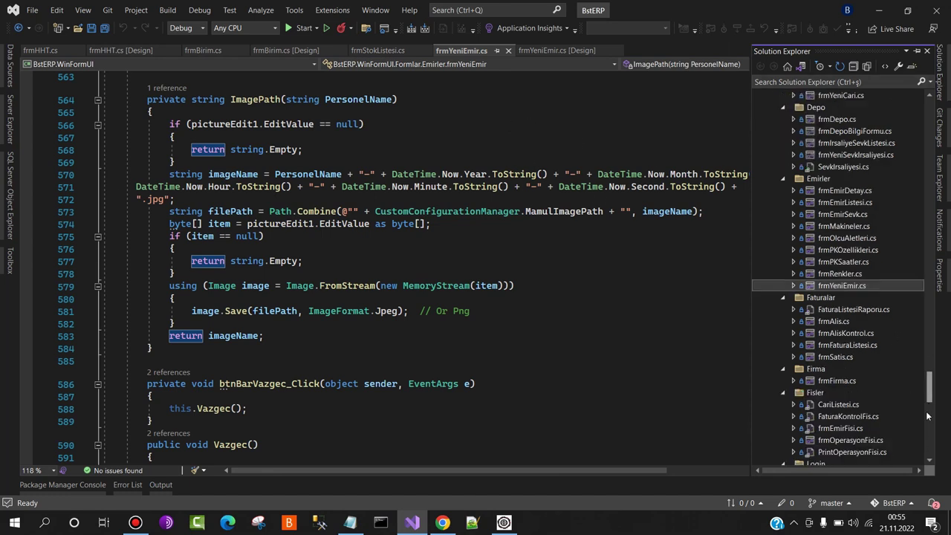
{"action": "scroll", "coordinate": [916, 374], "scroll_direction": "up", "scroll_amount": 15}
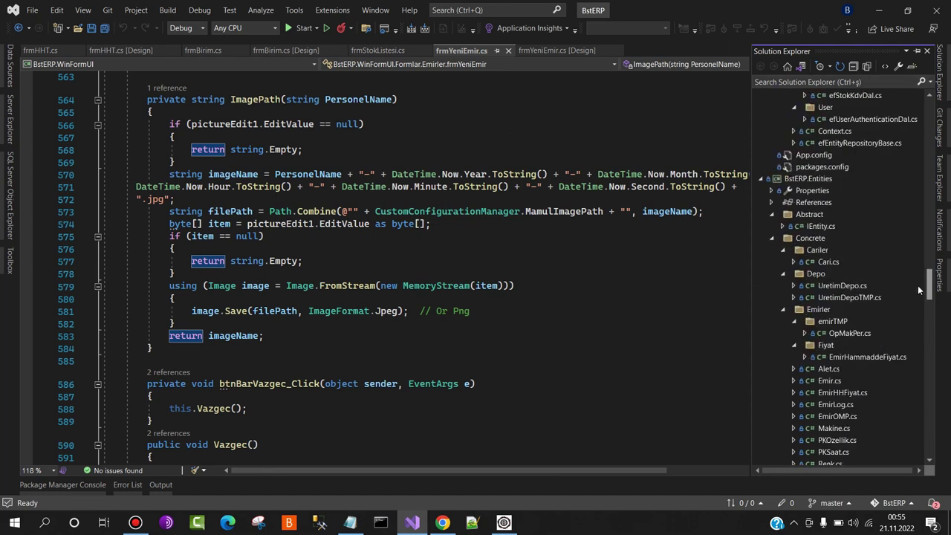
{"action": "scroll", "coordinate": [910, 206], "scroll_direction": "up", "scroll_amount": 20}
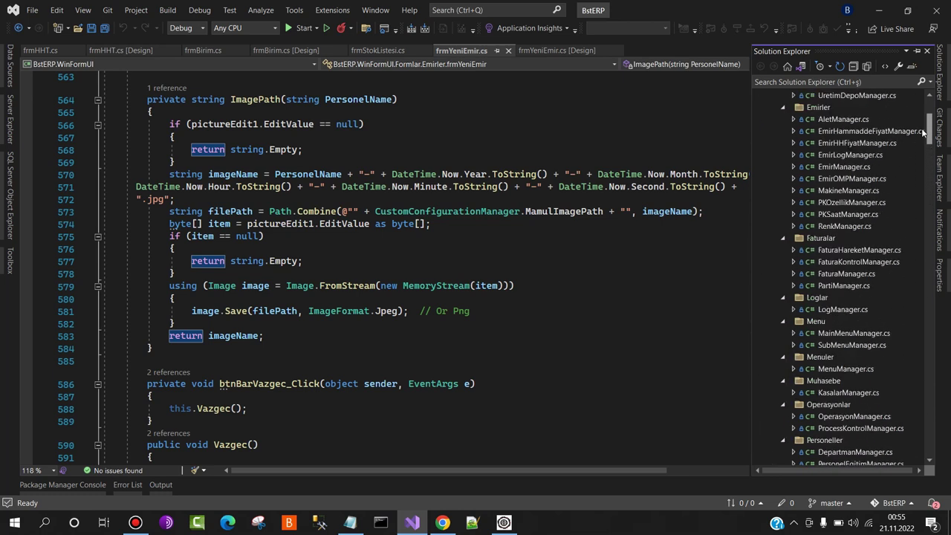
{"action": "left_click_drag", "start_coordinate": [927, 111], "coordinate": [559, 244]}
{"action": "left_click", "coordinate": [397, 251]}
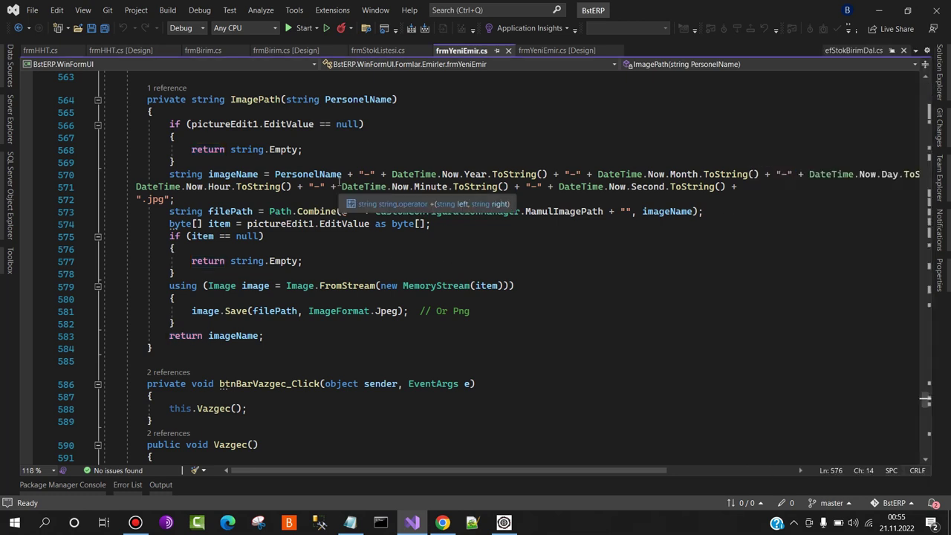
Select, then deselect, the image-saving code in frmYeniEmir.cs, and minimize Visual Studio
{"action": "left_click_drag", "start_coordinate": [471, 326], "coordinate": [268, 236]}
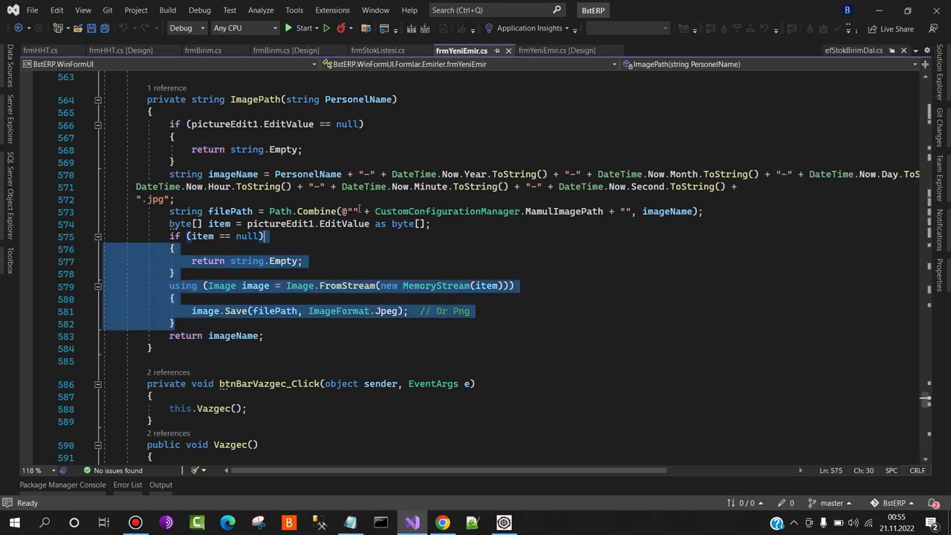
{"action": "left_click", "coordinate": [404, 174]}
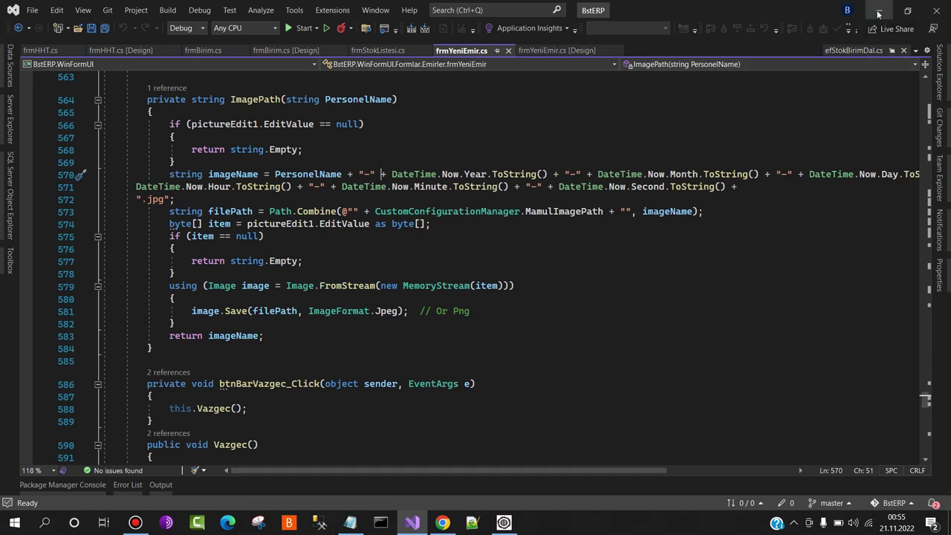
{"action": "left_click", "coordinate": [879, 14]}
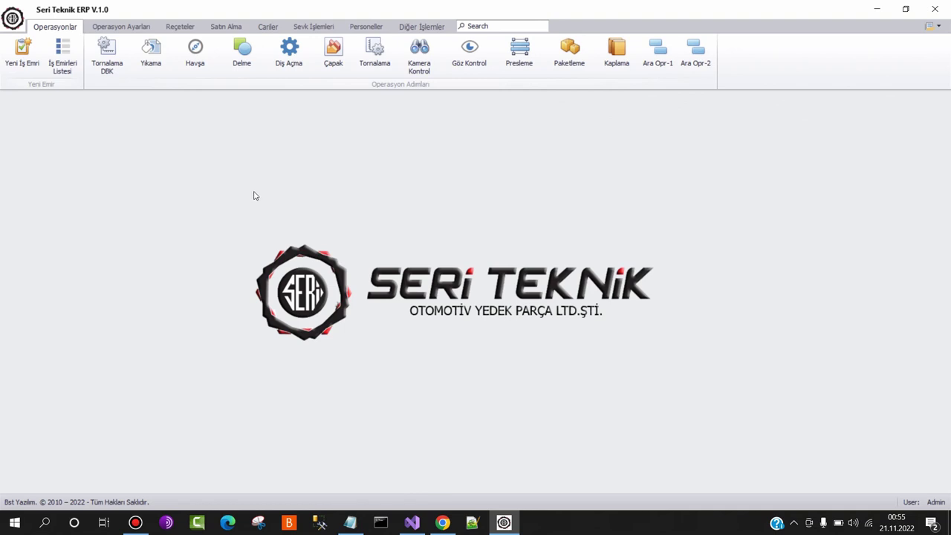
{"action": "left_click", "coordinate": [22, 54]}
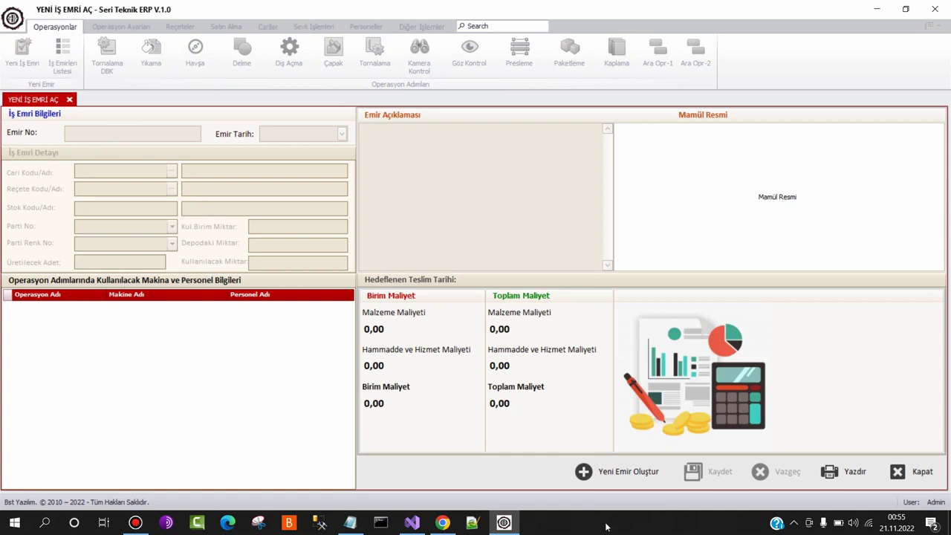
{"action": "left_click", "coordinate": [616, 474]}
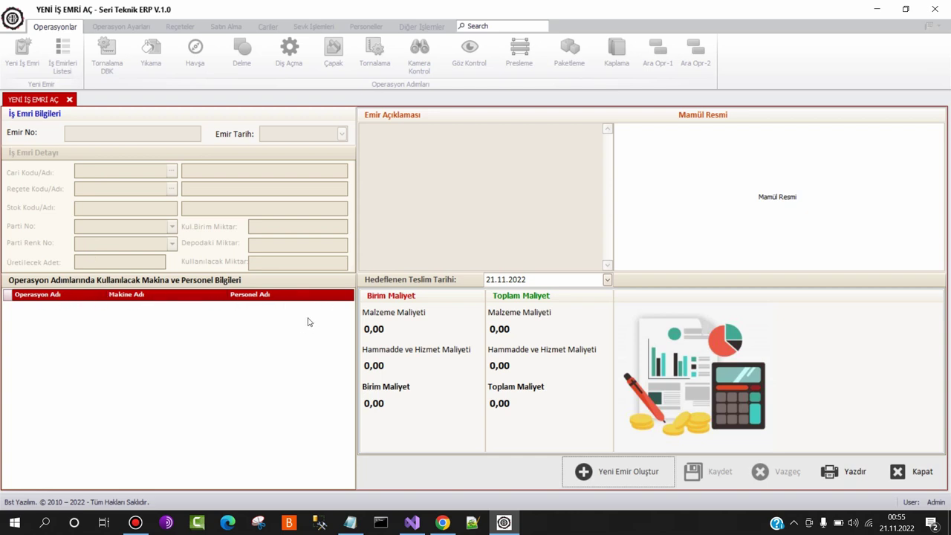
{"action": "left_click", "coordinate": [920, 471]}
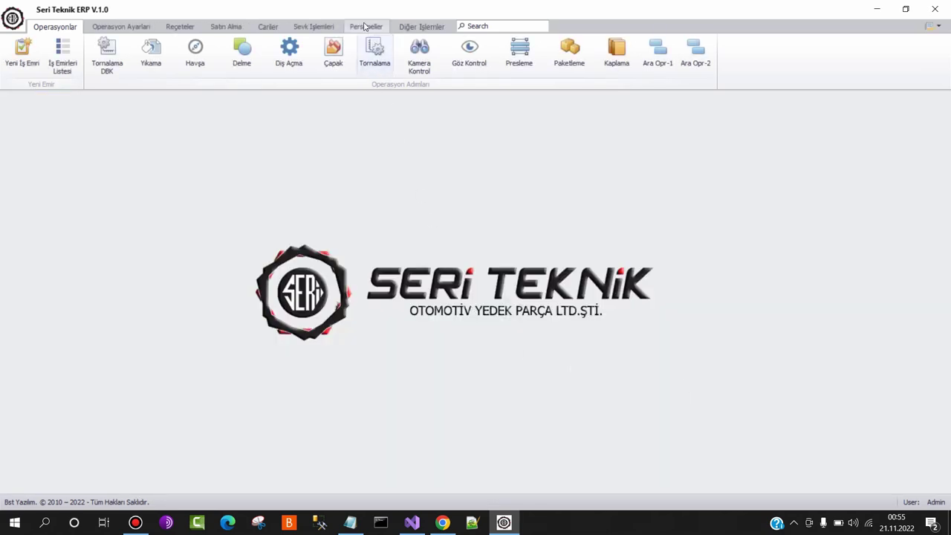
Start a new personnel record with the ID number, title TEKNİKER and department ÜRETİM
{"action": "left_click", "coordinate": [365, 28]}
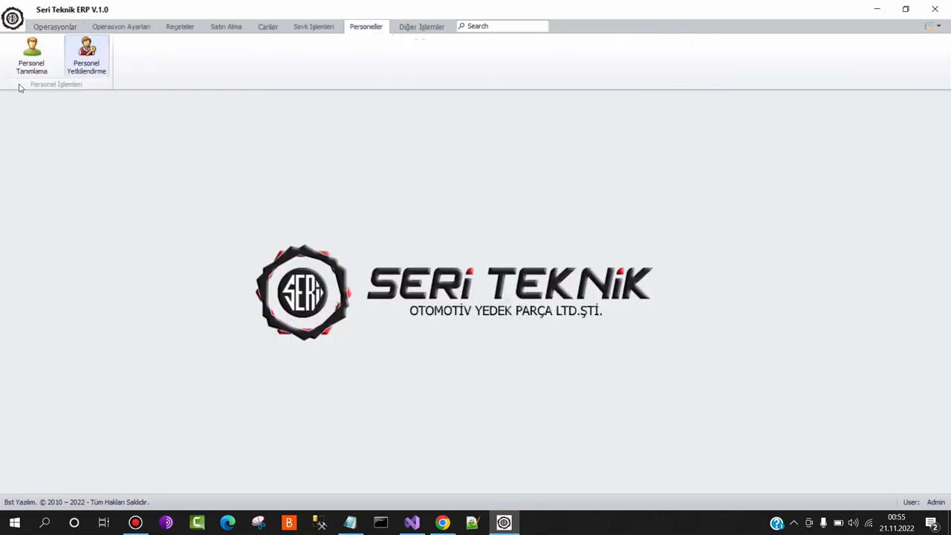
{"action": "left_click", "coordinate": [30, 53]}
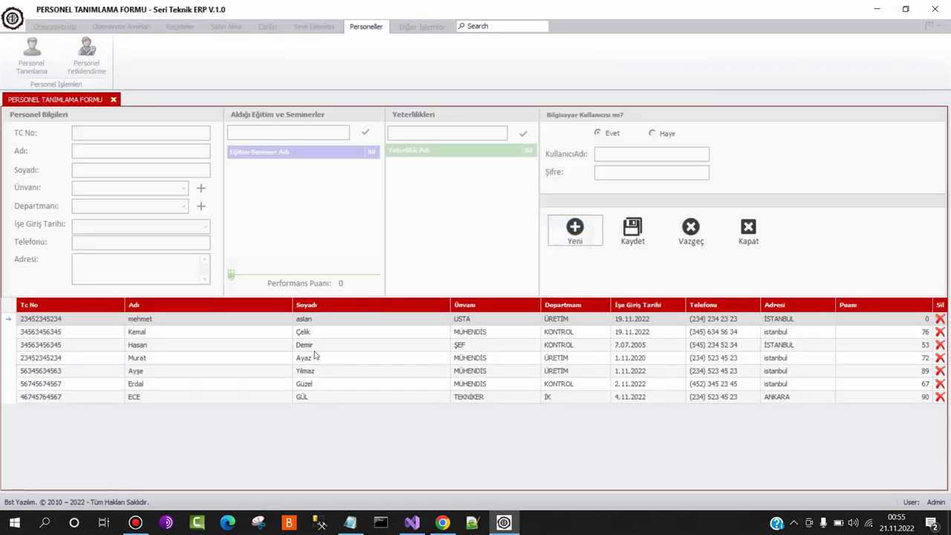
{"action": "left_click", "coordinate": [566, 235]}
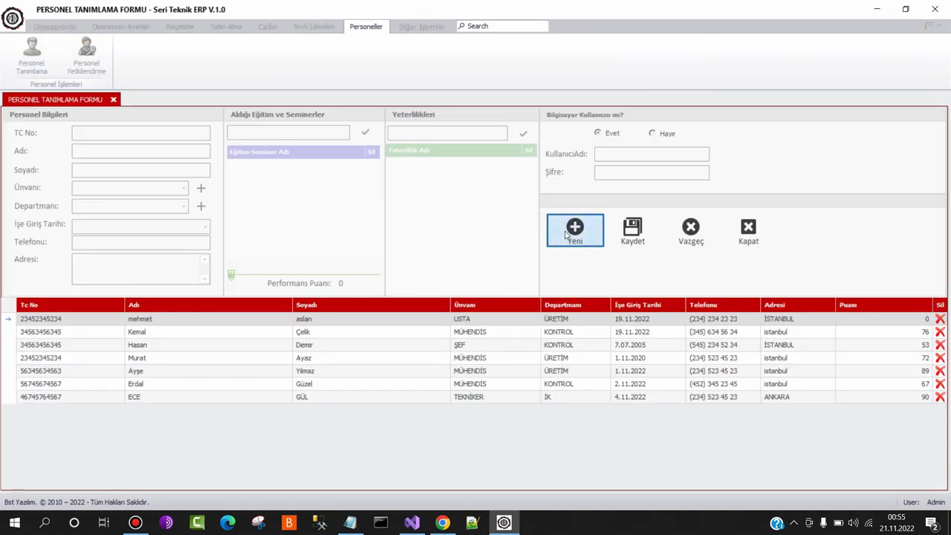
{"action": "type", "text": "23452345234"}
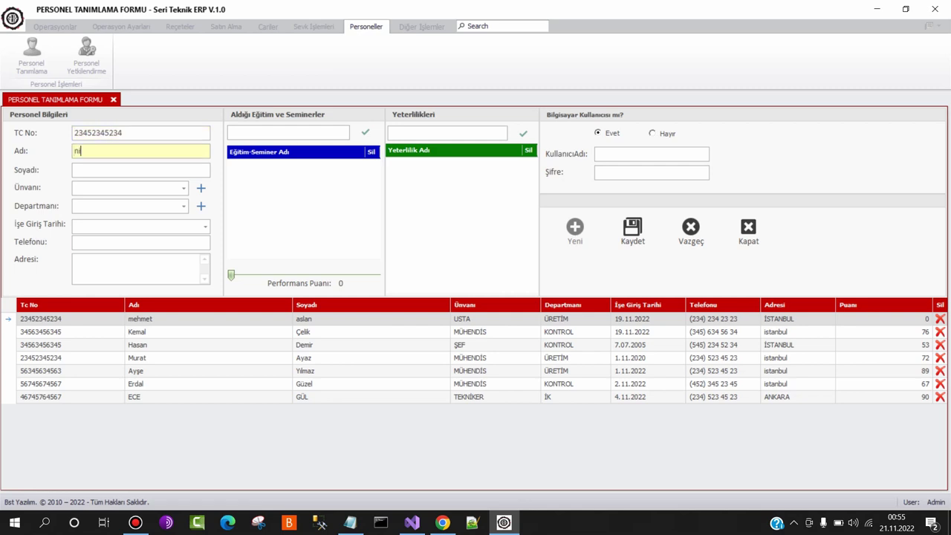
{"action": "left_click", "coordinate": [75, 169]}
{"action": "key", "text": "Tab"}
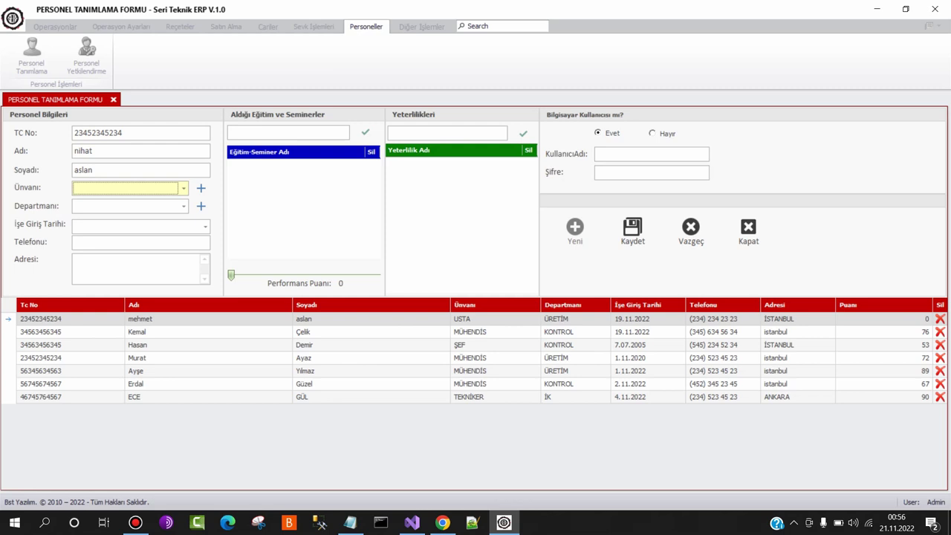
{"action": "type", "text": "TEKNİKER"}
{"action": "key", "text": "Tab"}
{"action": "type", "text": "ÜRETİM"}
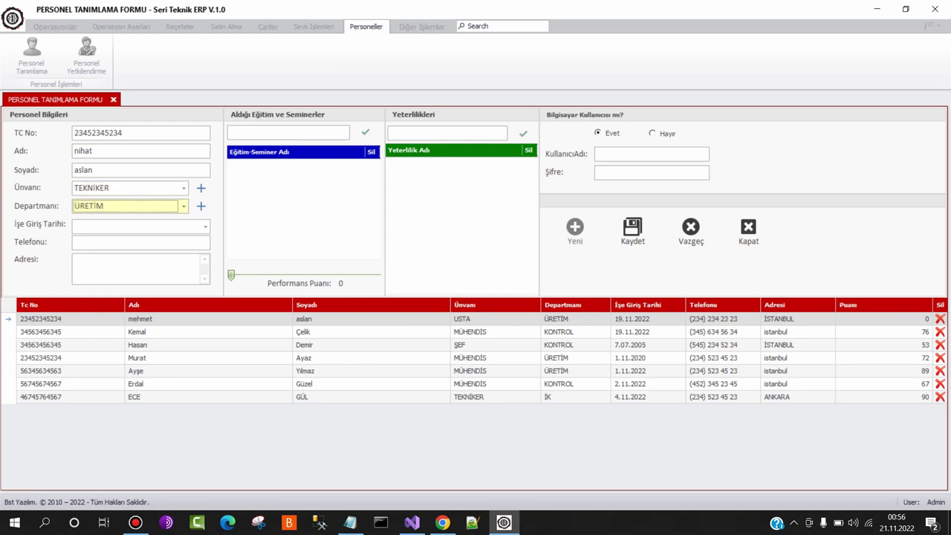
Check the job title and department definition lists, closing each without changes
{"action": "left_click", "coordinate": [201, 188]}
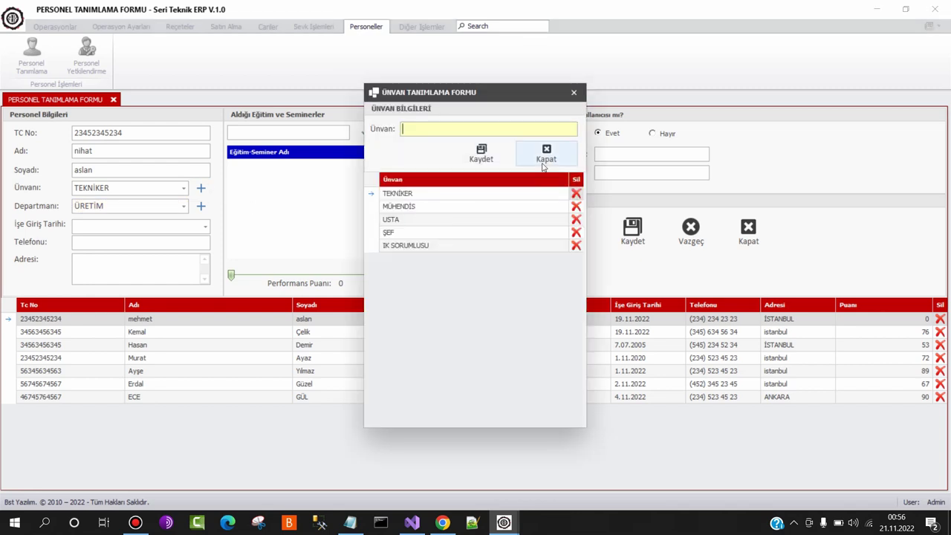
{"action": "left_click", "coordinate": [546, 154]}
{"action": "left_click", "coordinate": [201, 206]}
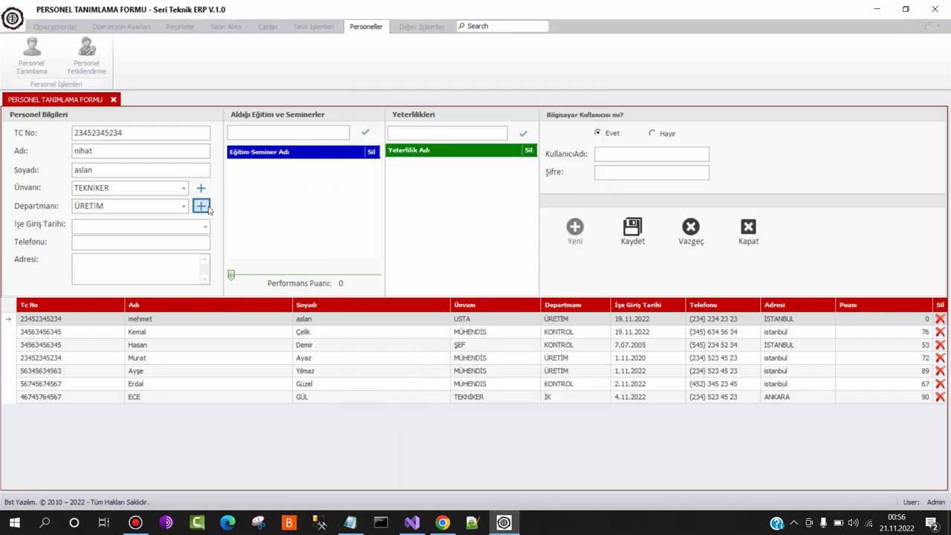
{"action": "left_click", "coordinate": [548, 151]}
Set the hire date to 1.11.2022
{"action": "left_click", "coordinate": [204, 227]}
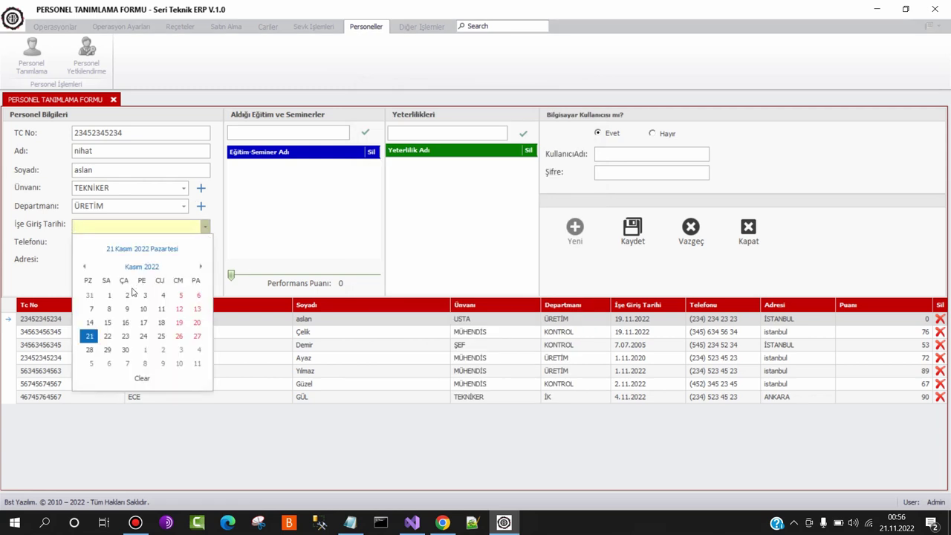
{"action": "left_click", "coordinate": [109, 296]}
{"action": "left_click", "coordinate": [75, 240]}
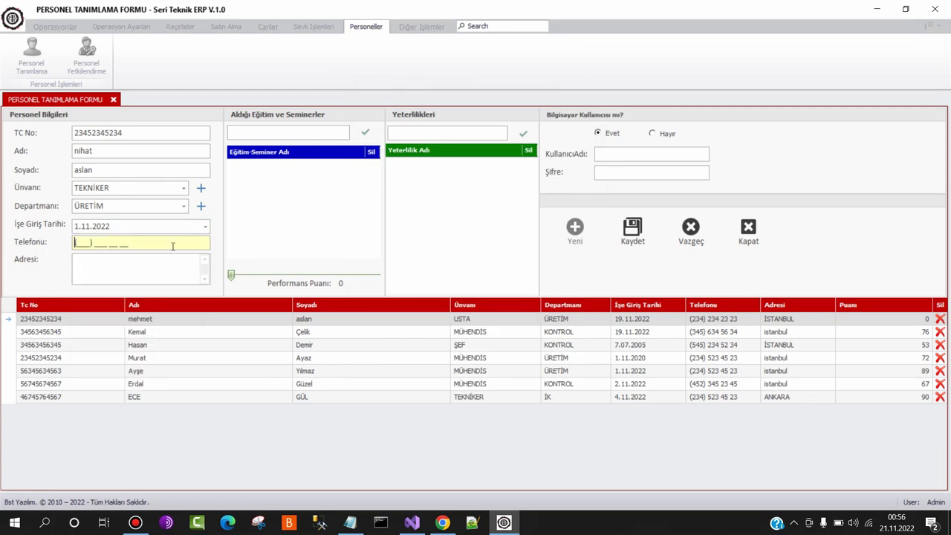
Enter the employee's phone number and address, and add tekniker to the training list
{"action": "type", "text": "2345234523"}
{"action": "key", "text": "Tab"}
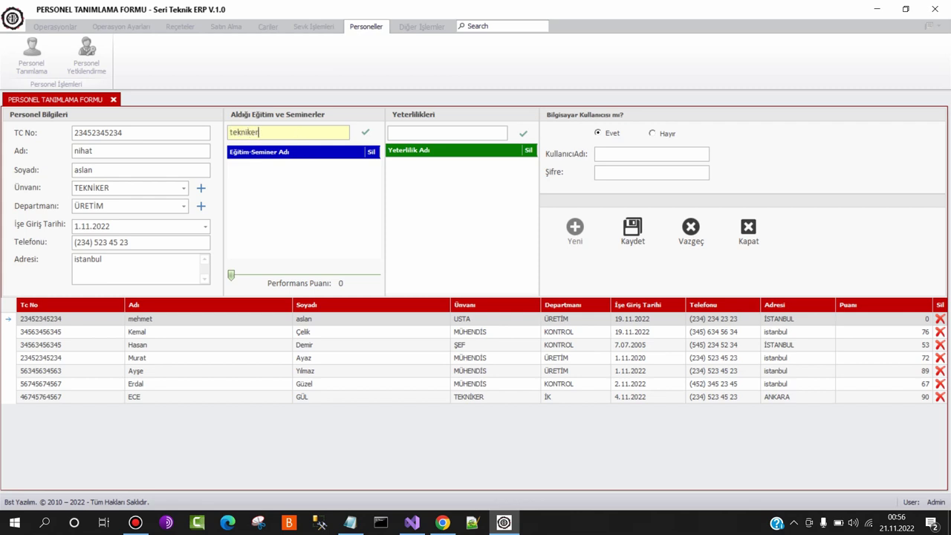
{"action": "key", "text": "Return"}
Add qualifications tornalama and havşa, fill in the login credentials, and save the record
{"action": "left_click", "coordinate": [414, 131]}
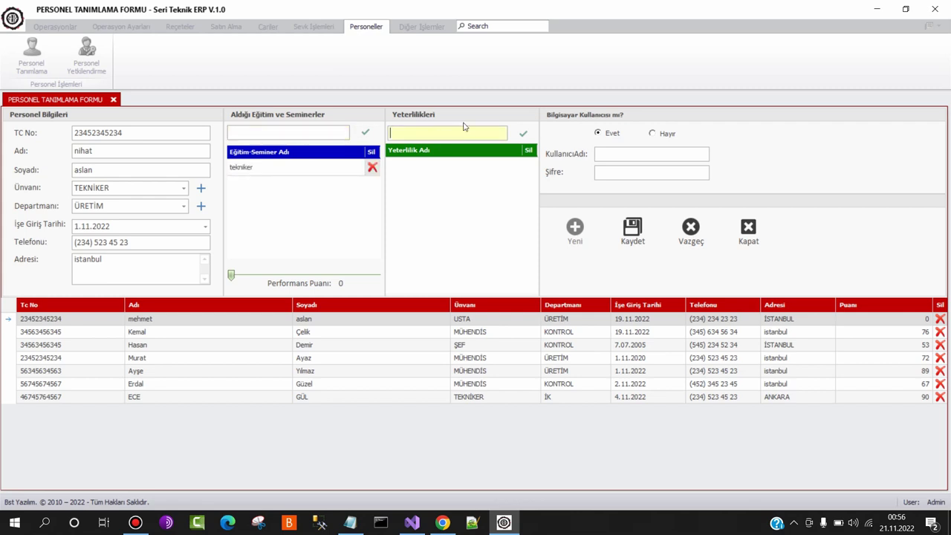
{"action": "type", "text": "tornalama"}
{"action": "key", "text": "Return"}
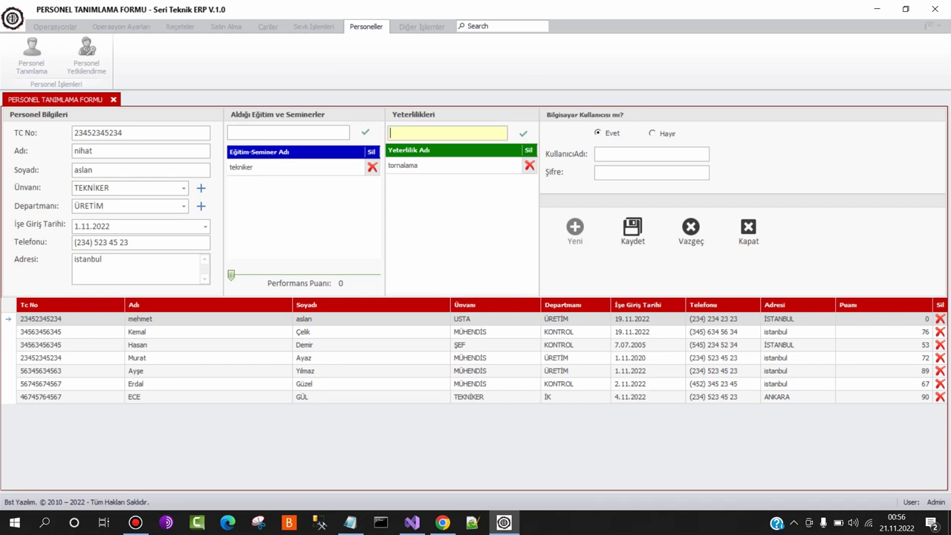
{"action": "type", "text": "havşa"}
{"action": "key", "text": "Return"}
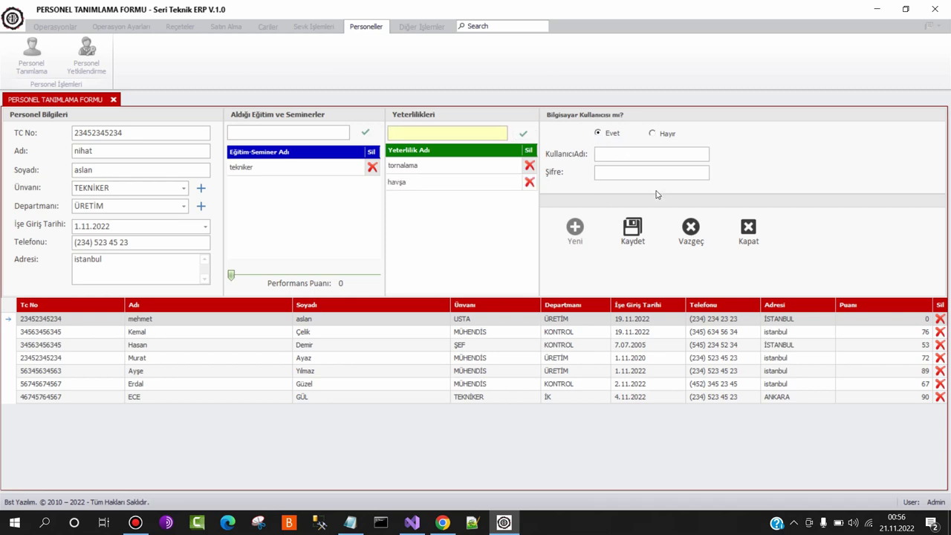
{"action": "left_click", "coordinate": [613, 152]}
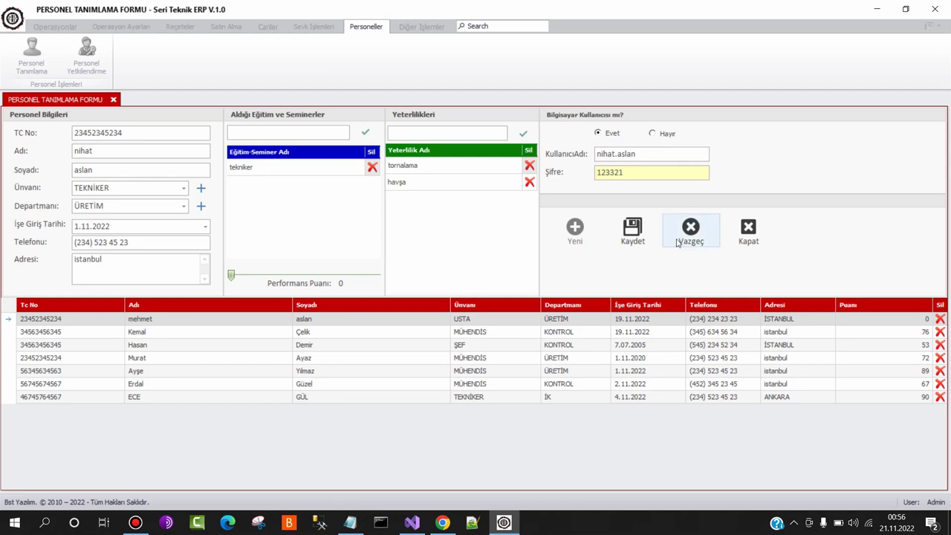
{"action": "left_click", "coordinate": [631, 235]}
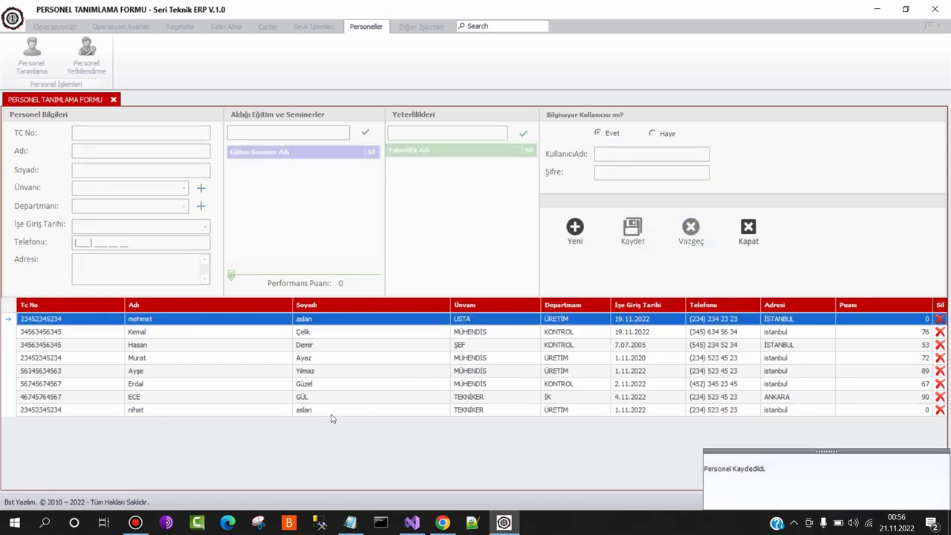
Set the new technician's performance score to 86, update the record, and close the form
{"action": "left_click", "coordinate": [330, 411]}
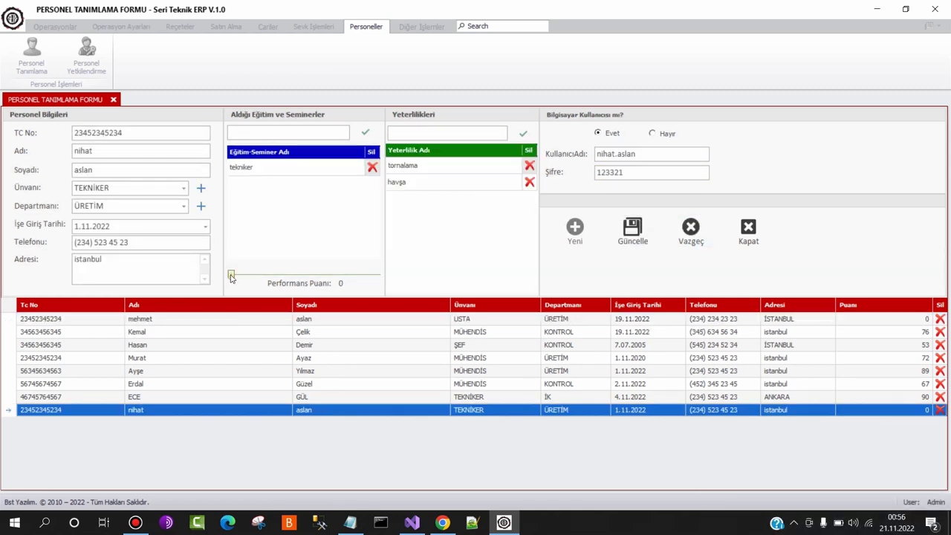
{"action": "left_click_drag", "start_coordinate": [232, 276], "coordinate": [357, 268]}
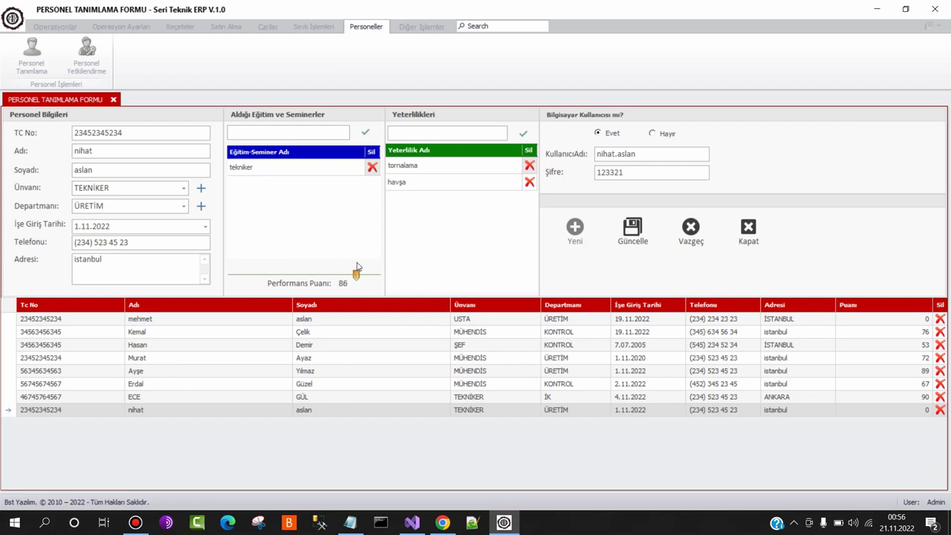
{"action": "left_click", "coordinate": [622, 249]}
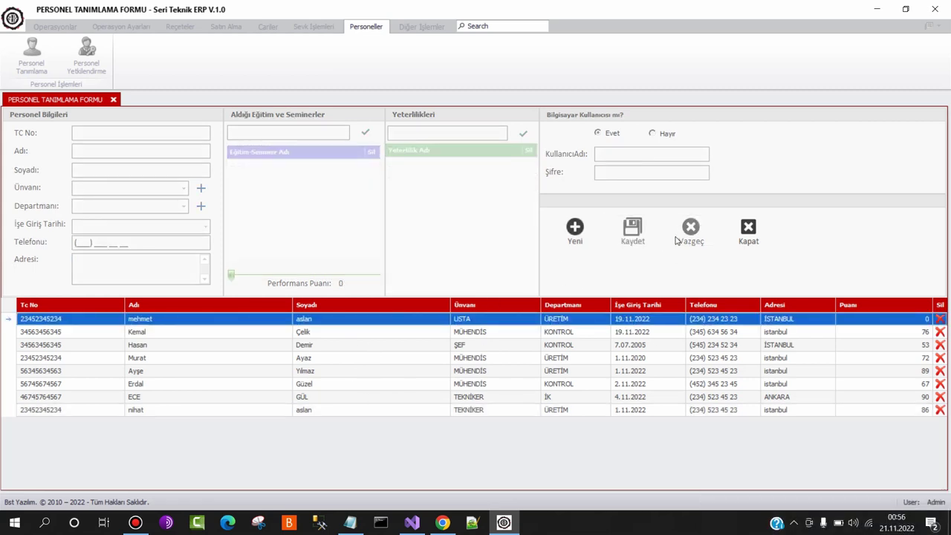
{"action": "left_click", "coordinate": [748, 230]}
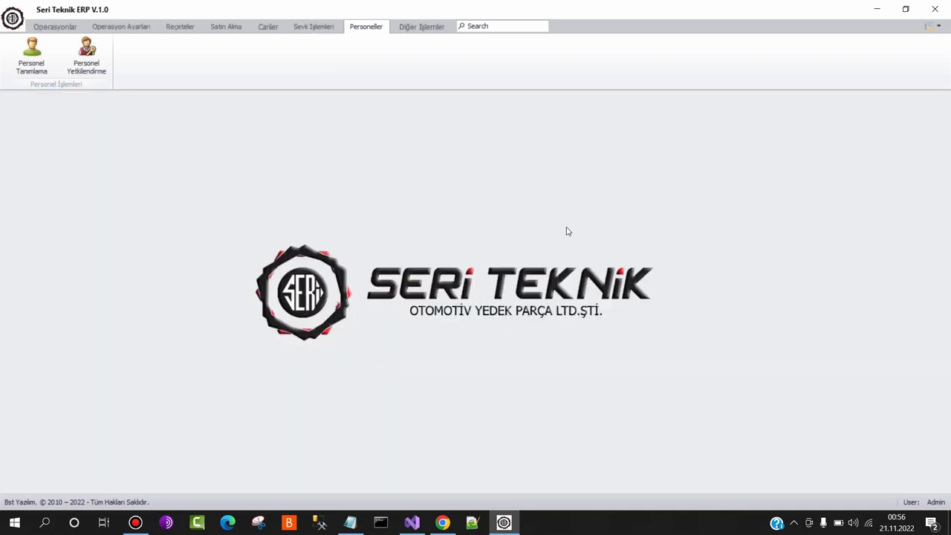
Grant the technician Is Emirleri Listesi, Makine Tanımlama and Reçete Listesi access, save, and close
{"action": "left_click", "coordinate": [87, 58]}
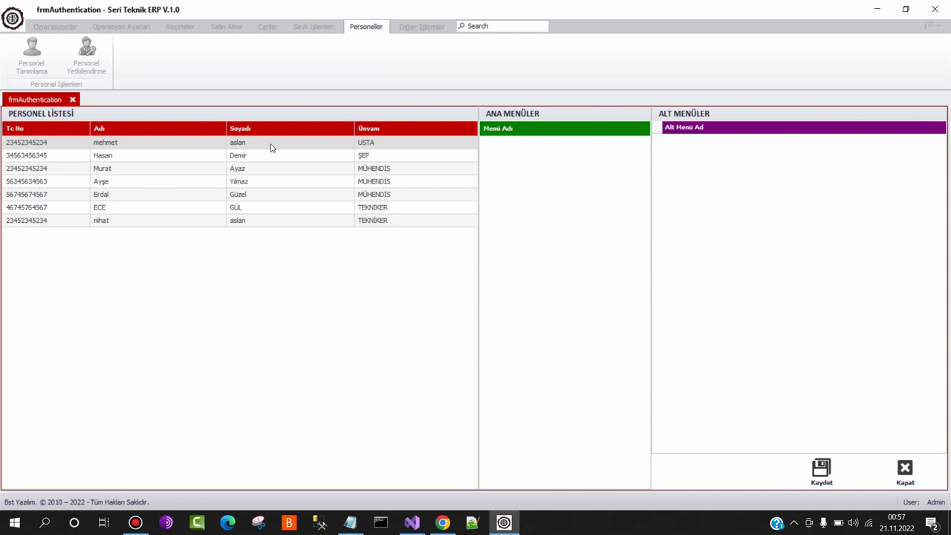
{"action": "left_click", "coordinate": [234, 223]}
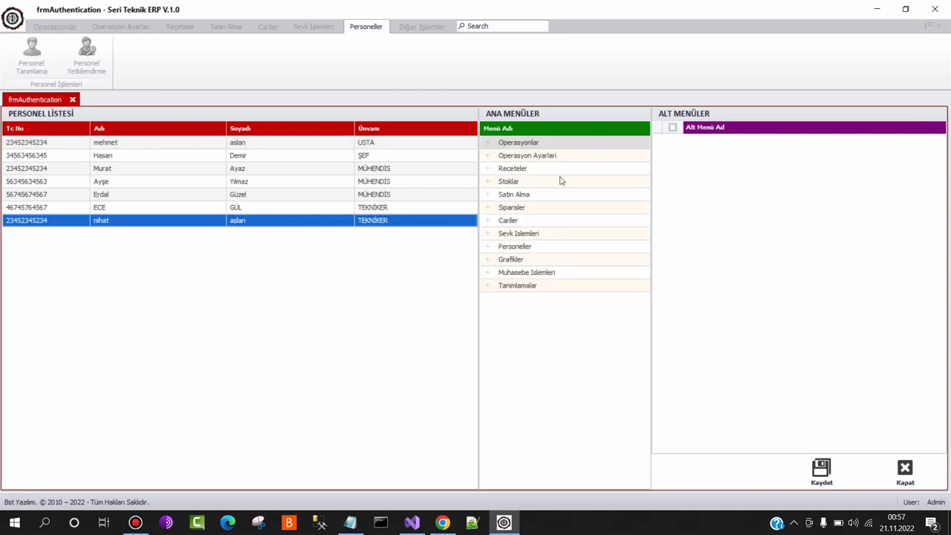
{"action": "left_click", "coordinate": [552, 144]}
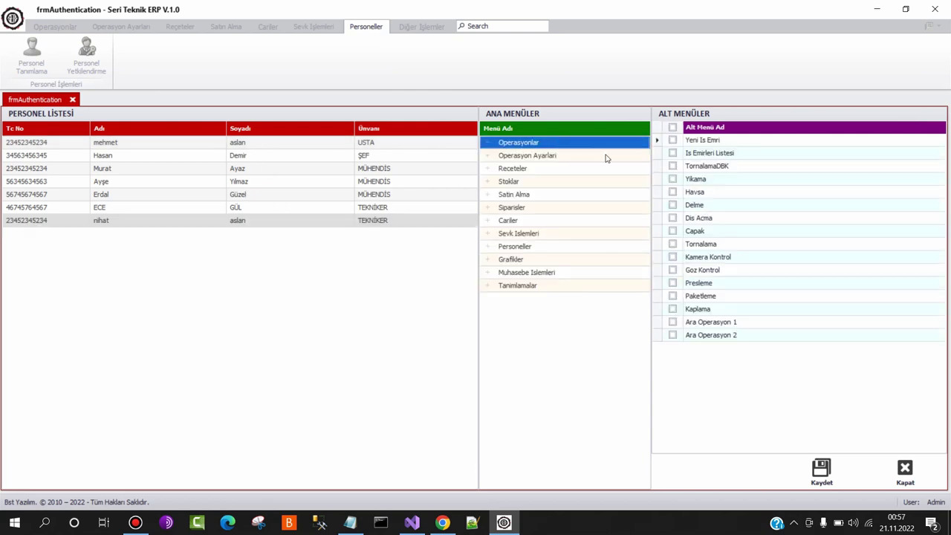
{"action": "left_click", "coordinate": [672, 154]}
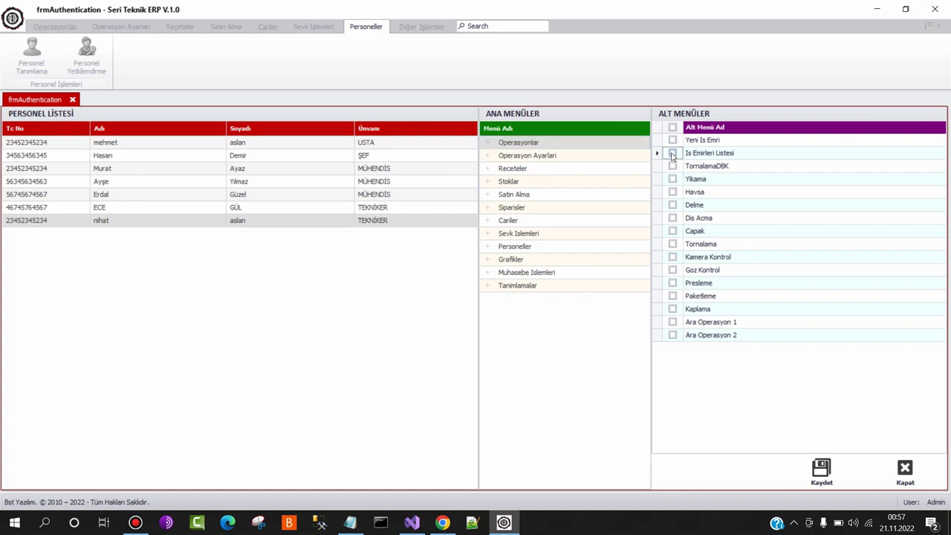
{"action": "left_click", "coordinate": [564, 156]}
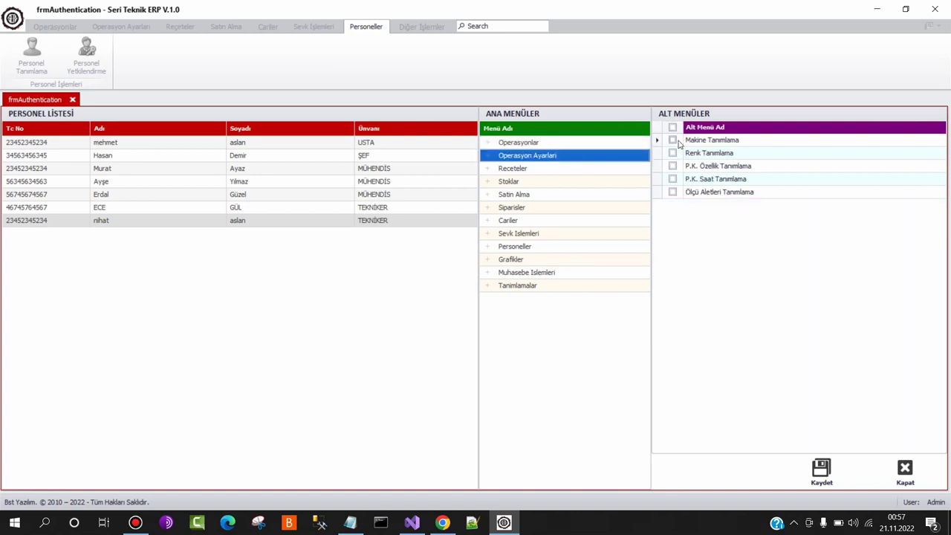
{"action": "left_click", "coordinate": [675, 142]}
{"action": "left_click", "coordinate": [536, 170]}
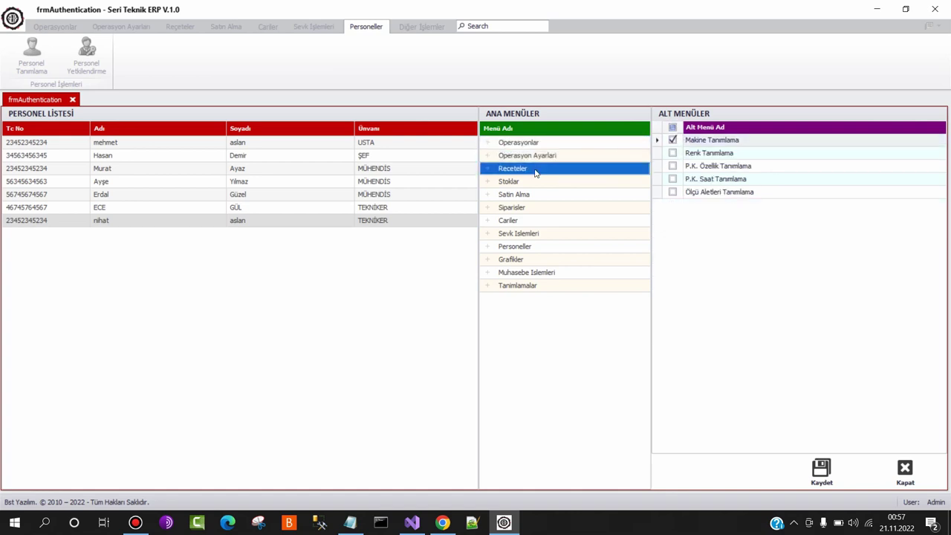
{"action": "left_click", "coordinate": [673, 166]}
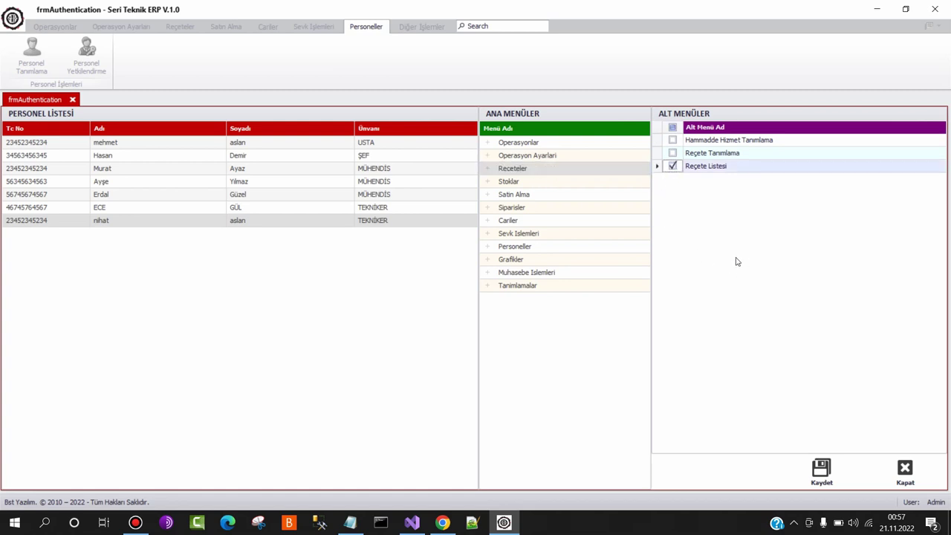
{"action": "left_click", "coordinate": [821, 471]}
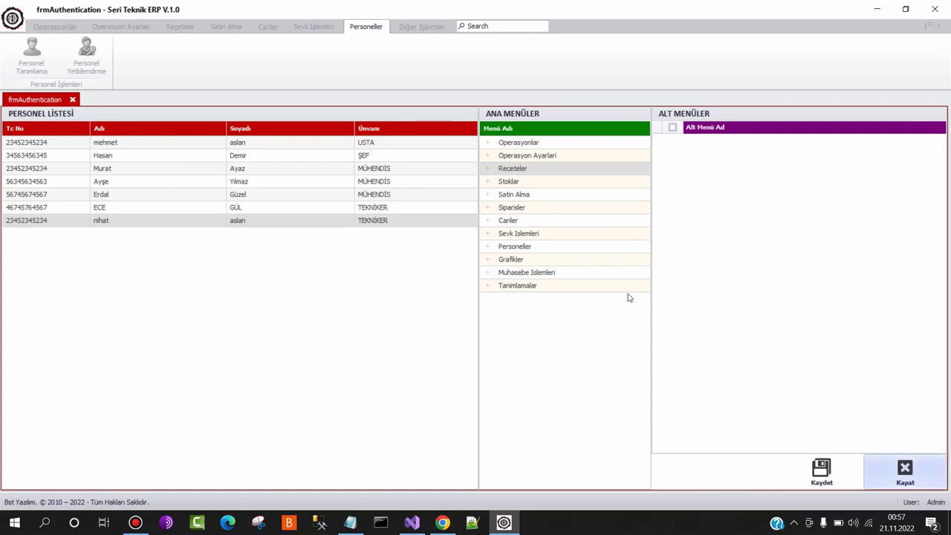
{"action": "left_click", "coordinate": [904, 471]}
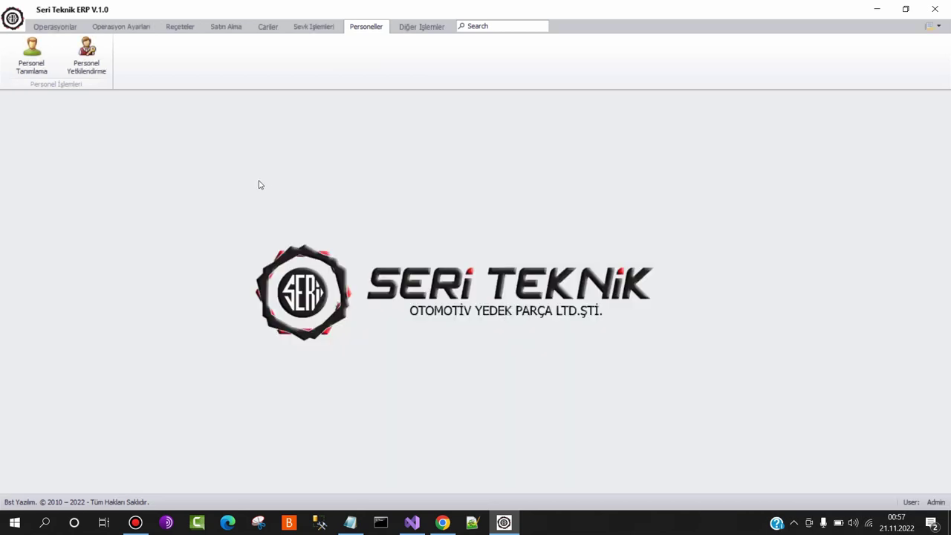
Review the customer list, viewing the new-customer form and CR005's details, then switch to Satın Alma
{"action": "left_click", "coordinate": [266, 27]}
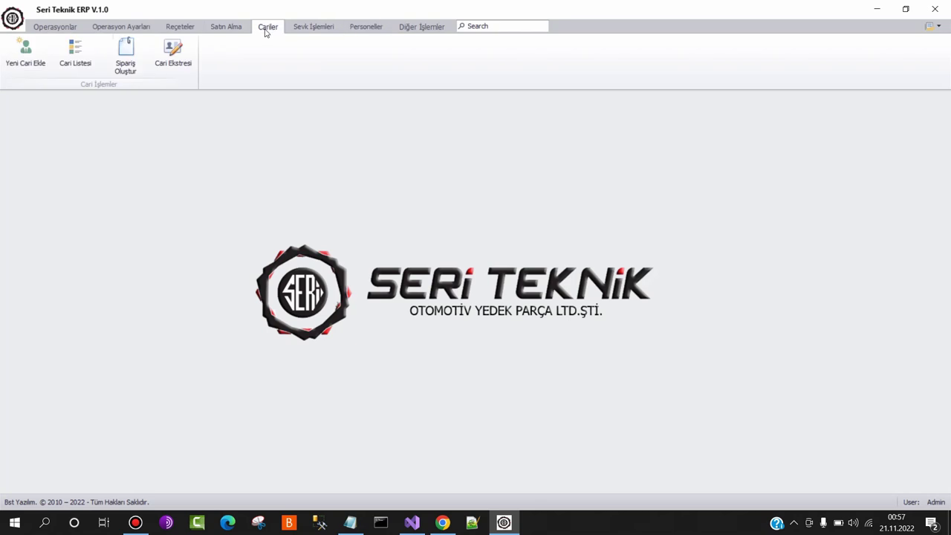
{"action": "left_click", "coordinate": [82, 59]}
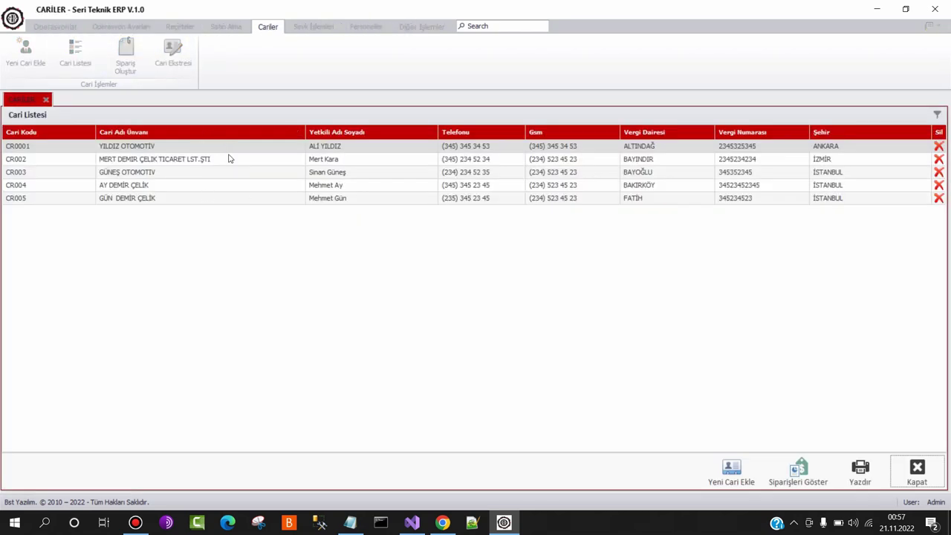
{"action": "left_click", "coordinate": [728, 468]}
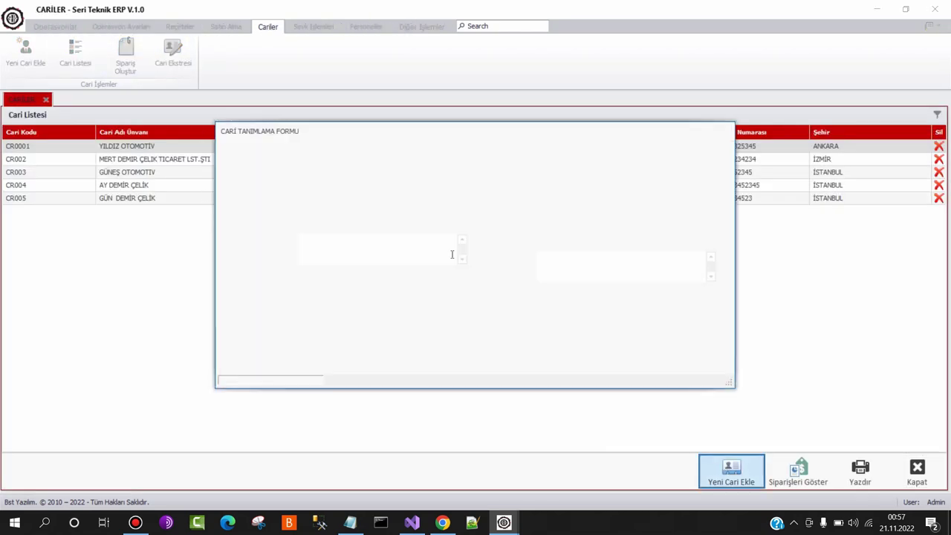
{"action": "left_click", "coordinate": [704, 358]}
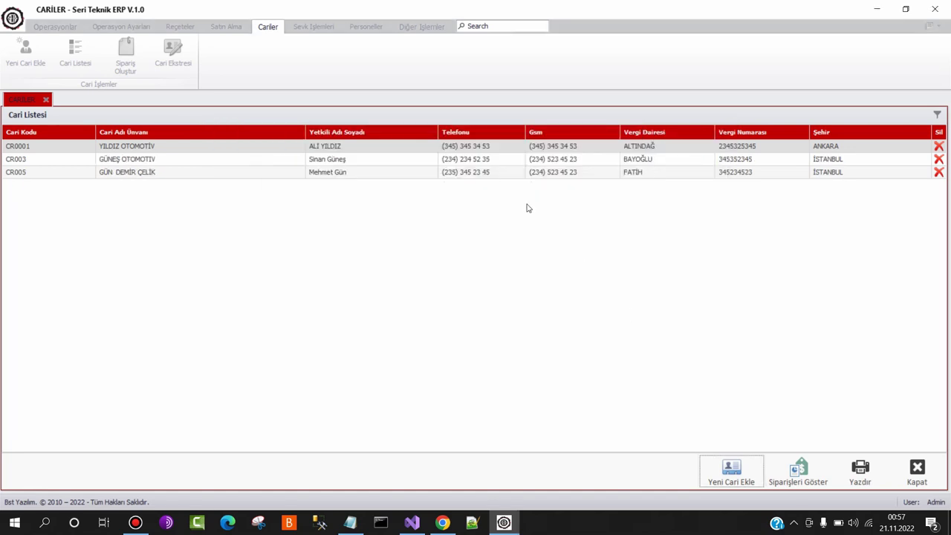
{"action": "double_click", "coordinate": [521, 173]}
{"action": "left_click", "coordinate": [701, 347]}
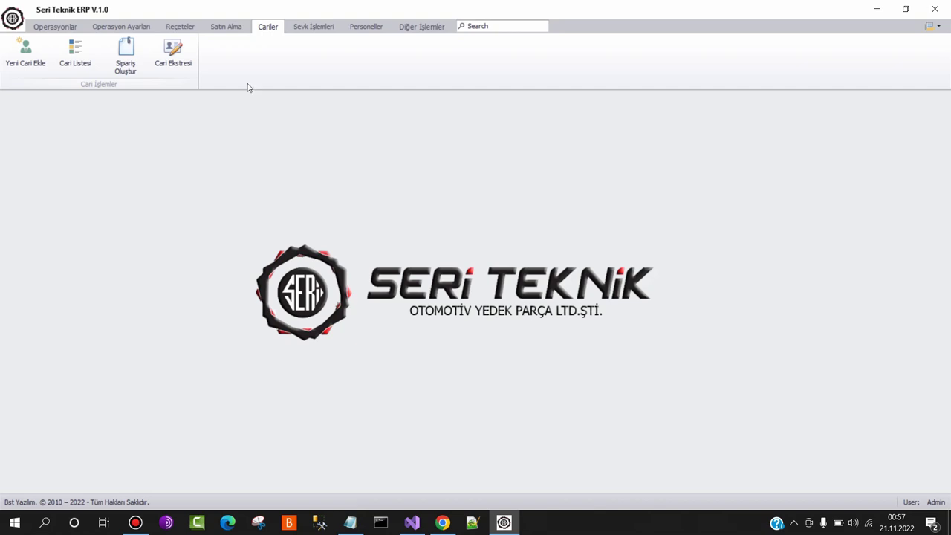
{"action": "left_click", "coordinate": [226, 26]}
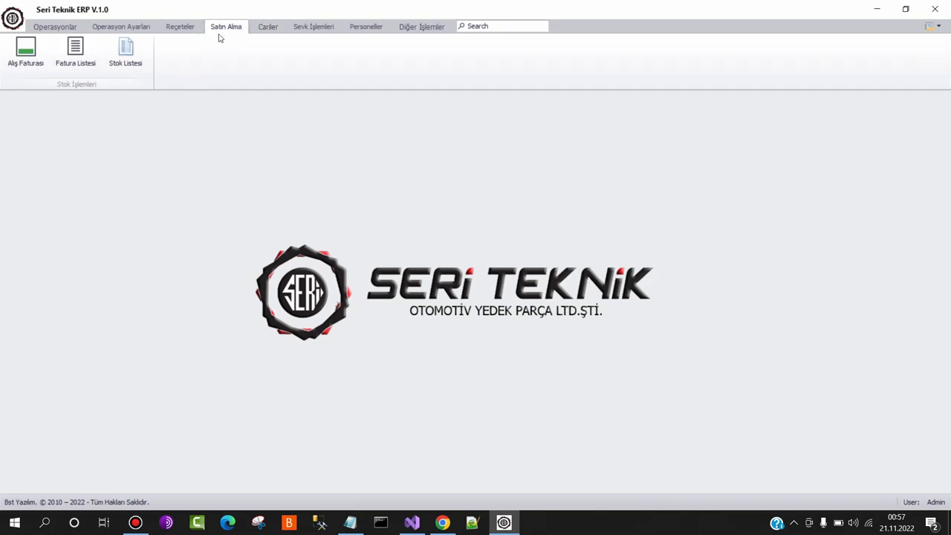
Look over invoices AF-0001, AF-00094 and AF-00095, close the list, and start a purchase invoice
{"action": "left_click", "coordinate": [75, 50]}
{"action": "left_click", "coordinate": [213, 155]}
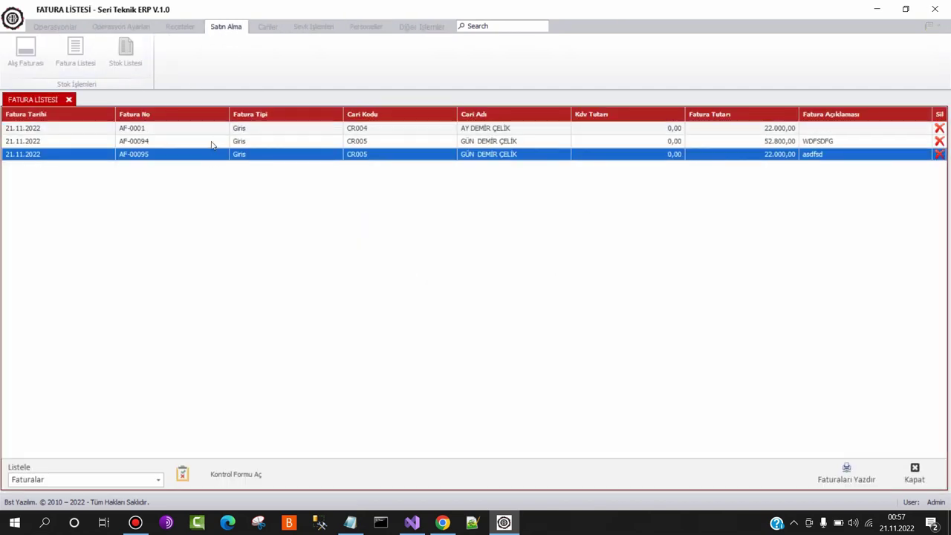
{"action": "left_click", "coordinate": [212, 141]}
{"action": "left_click", "coordinate": [212, 130]}
{"action": "left_click", "coordinate": [216, 154]}
{"action": "left_click", "coordinate": [914, 472]}
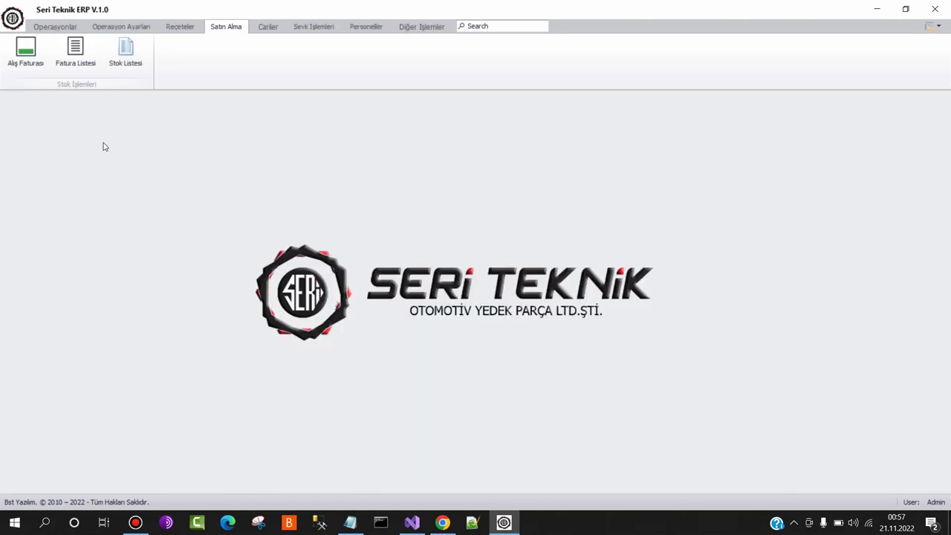
{"action": "left_click", "coordinate": [31, 55]}
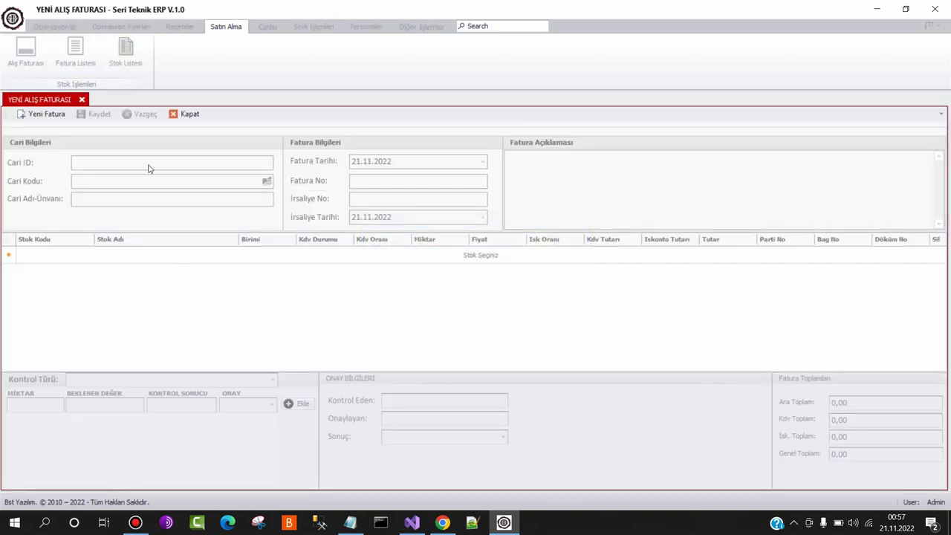
Create invoice AF-00096 for supplier CR004 AY DEMİR ÇELİK with a 12'LİK ÇELİK stock line
{"action": "left_click", "coordinate": [48, 114]}
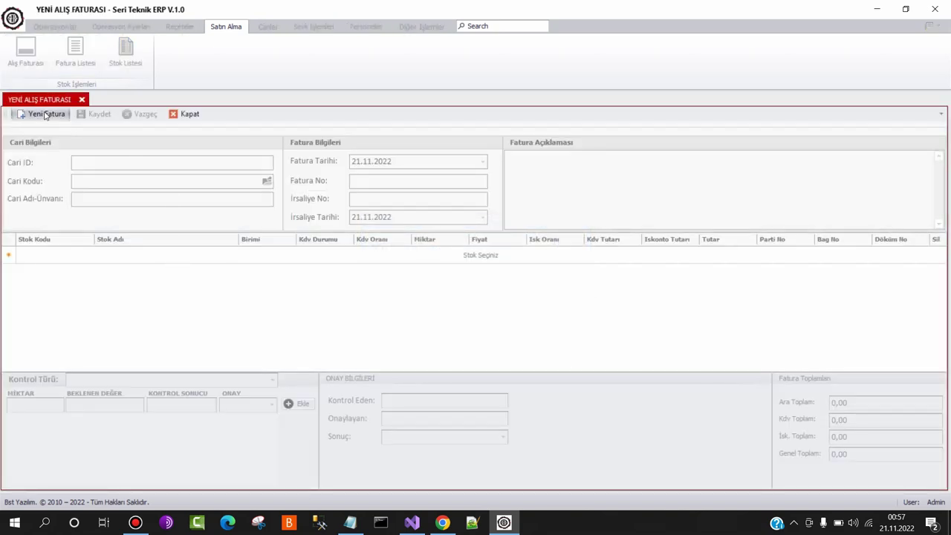
{"action": "left_click", "coordinate": [267, 182]}
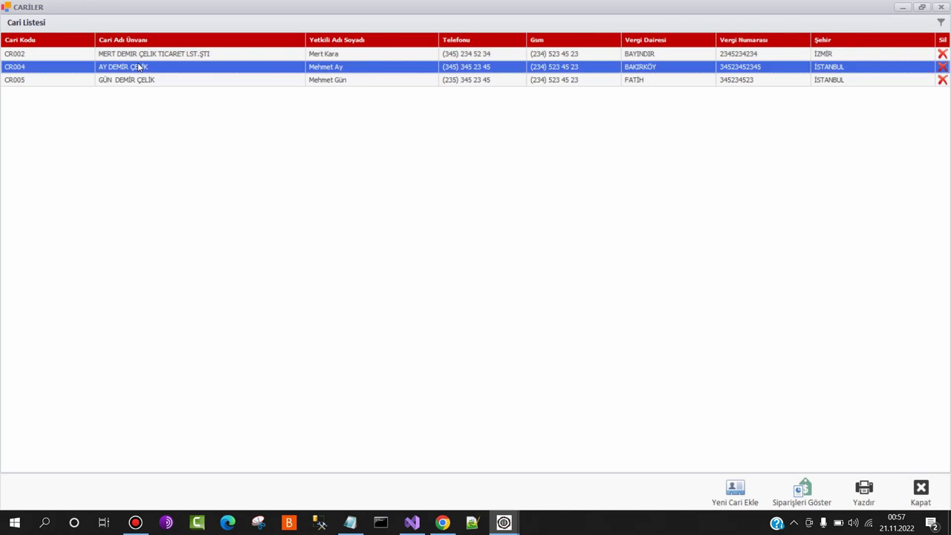
{"action": "double_click", "coordinate": [139, 68]}
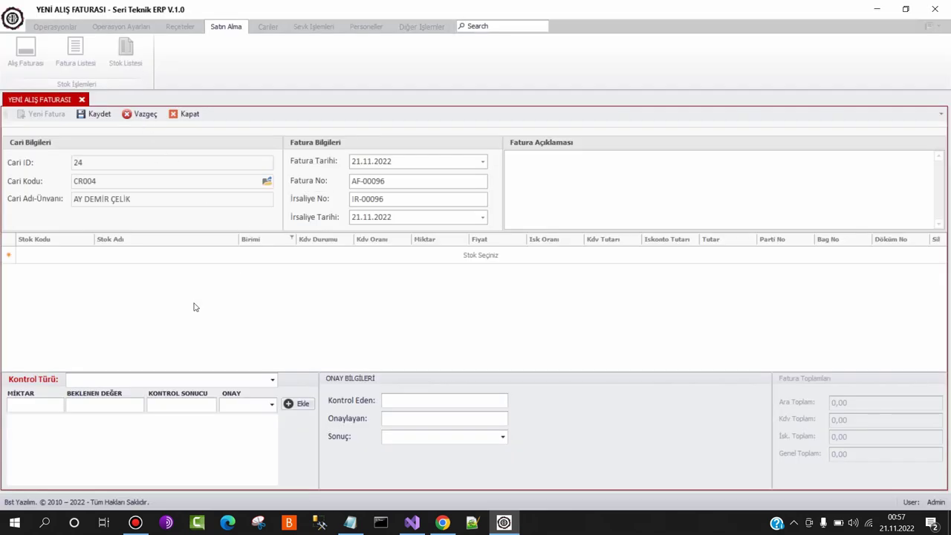
{"action": "left_click", "coordinate": [67, 255]}
{"action": "left_click", "coordinate": [88, 256]}
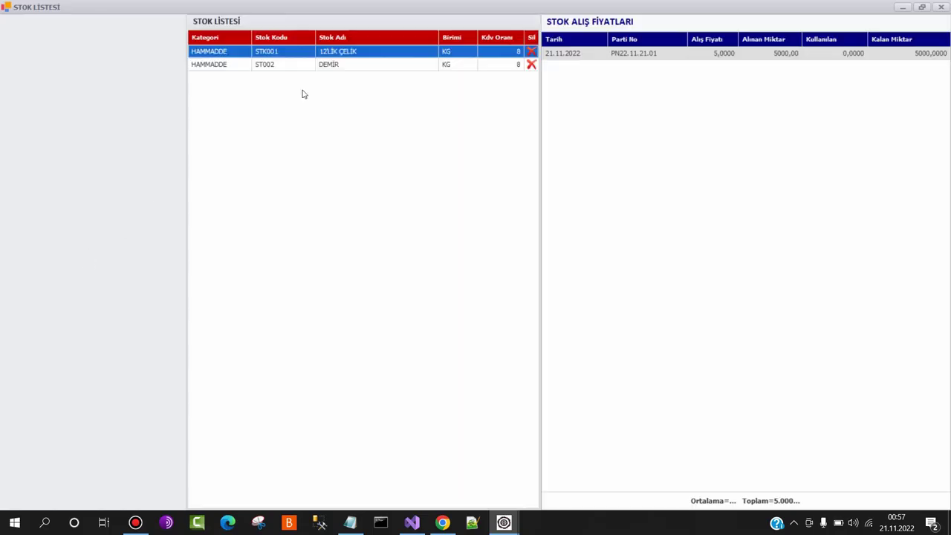
{"action": "double_click", "coordinate": [352, 52]}
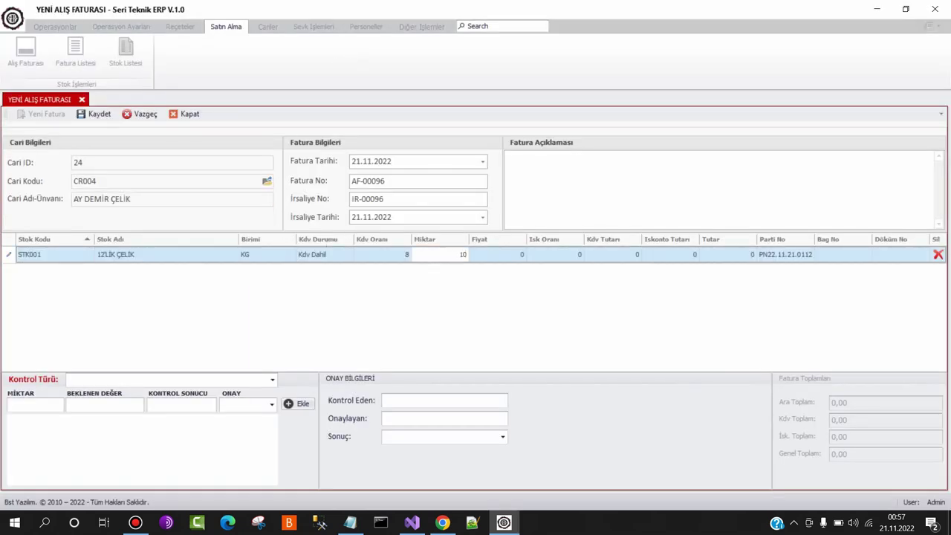
Fill the first line: quantity 10000, price 4, 12% discount, bag 3456356, casting 345
{"action": "type", "text": "10000"}
{"action": "key", "text": "Tab"}
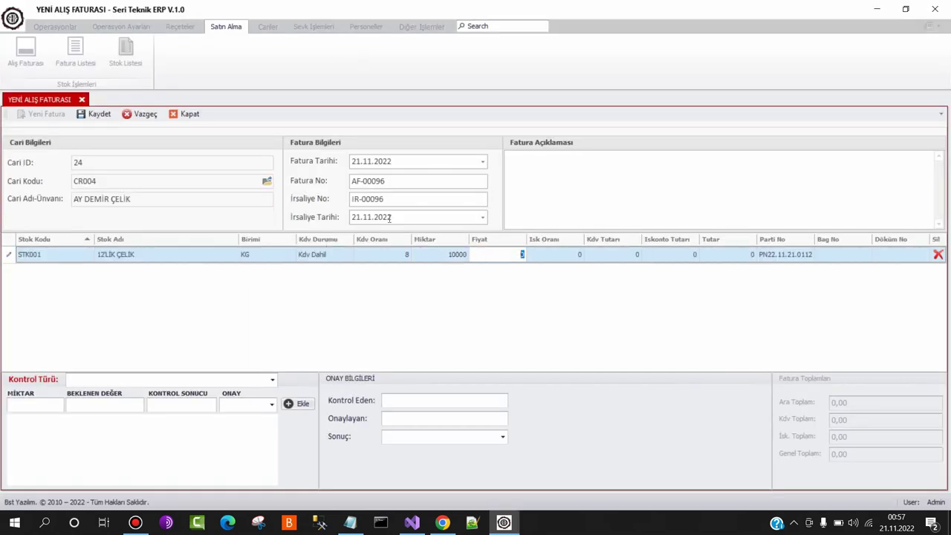
{"action": "key", "text": "Tab"}
{"action": "type", "text": "12"}
{"action": "key", "text": "Tab"}
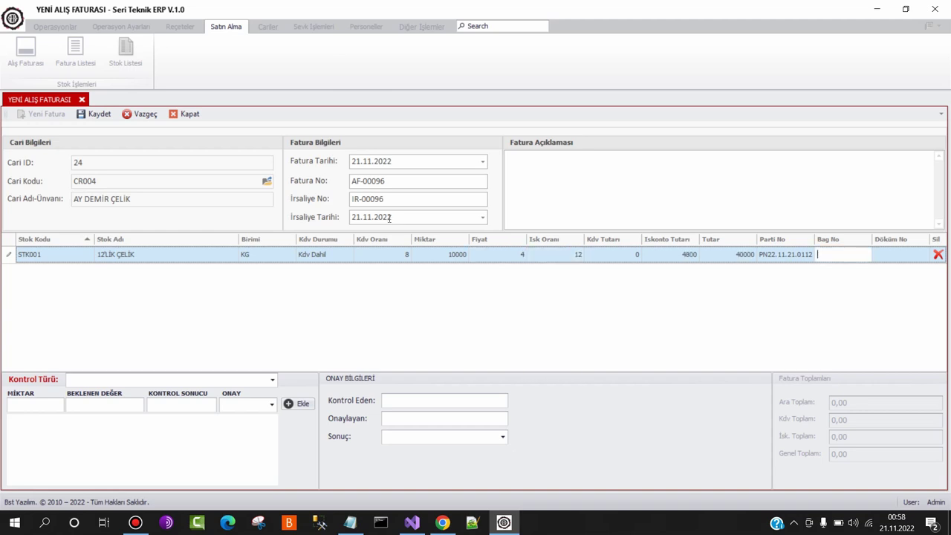
{"action": "type", "text": "3456356"}
{"action": "key", "text": "Tab"}
{"action": "type", "text": "345"}
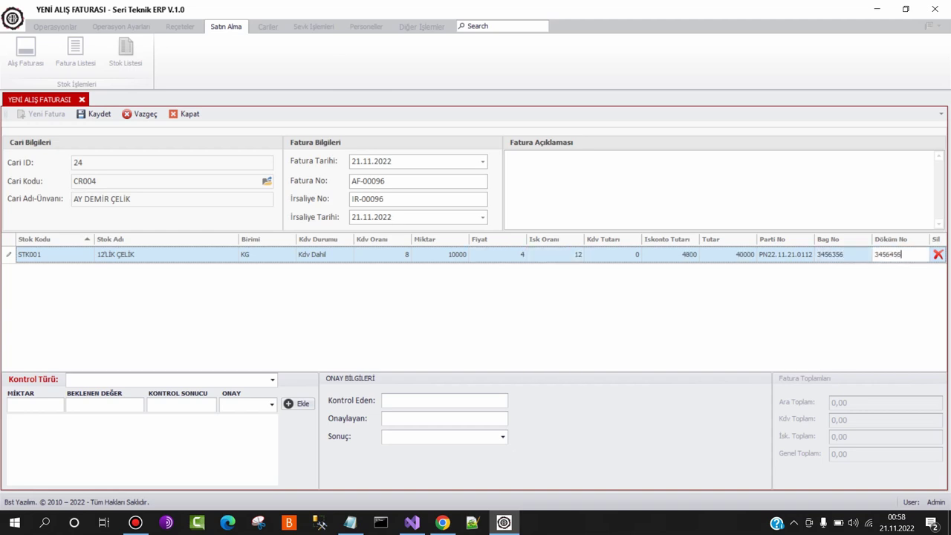
{"action": "key", "text": "Return"}
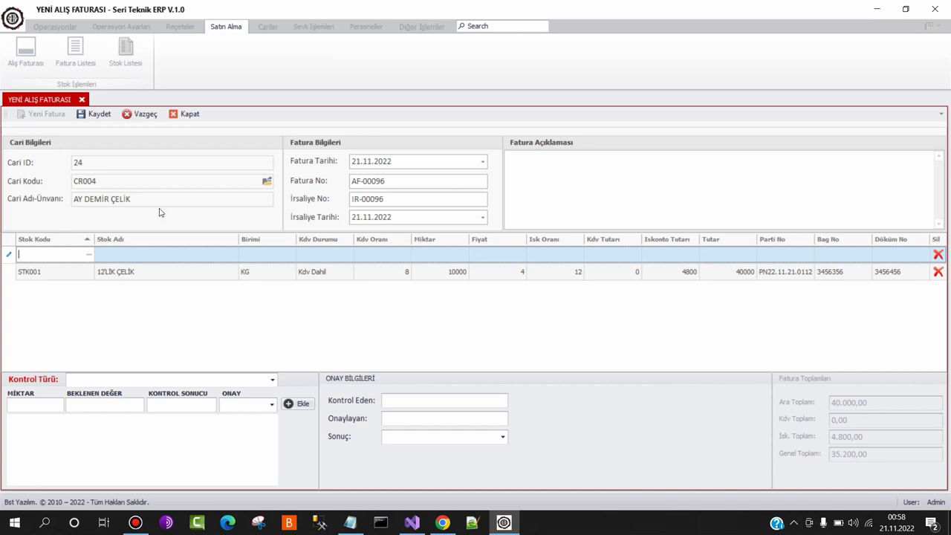
Add a second 12'LİK ÇELİK line at price 4 with bag 345345 and casting 4565467
{"action": "left_click", "coordinate": [89, 254]}
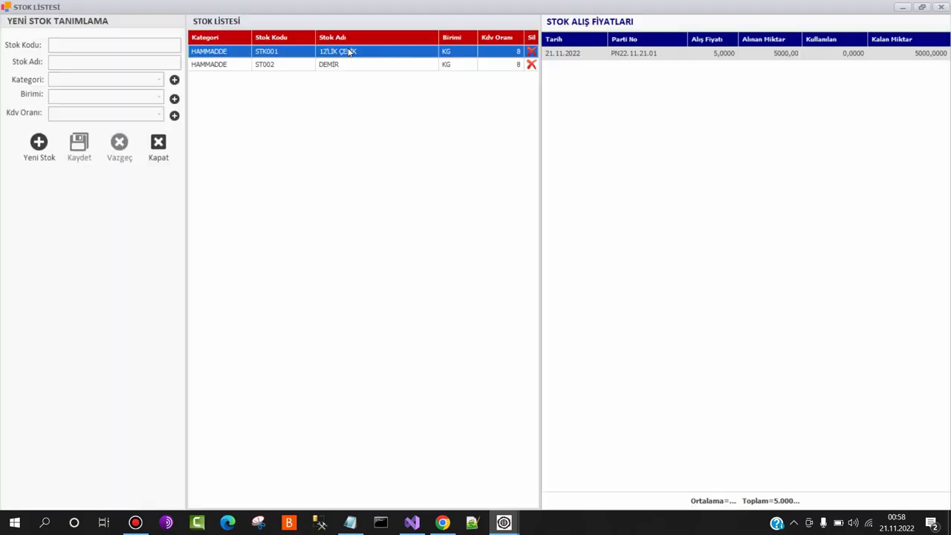
{"action": "double_click", "coordinate": [399, 58]}
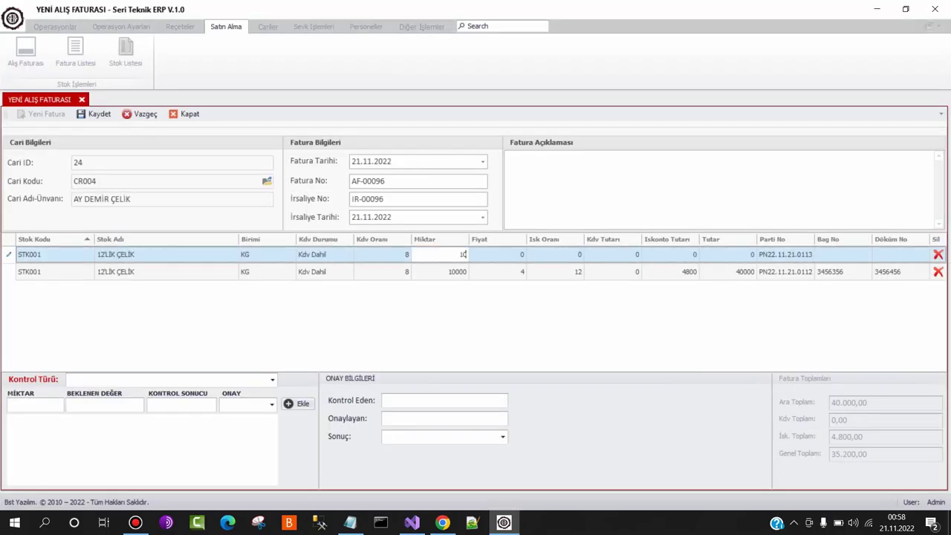
{"action": "key", "text": "Return"}
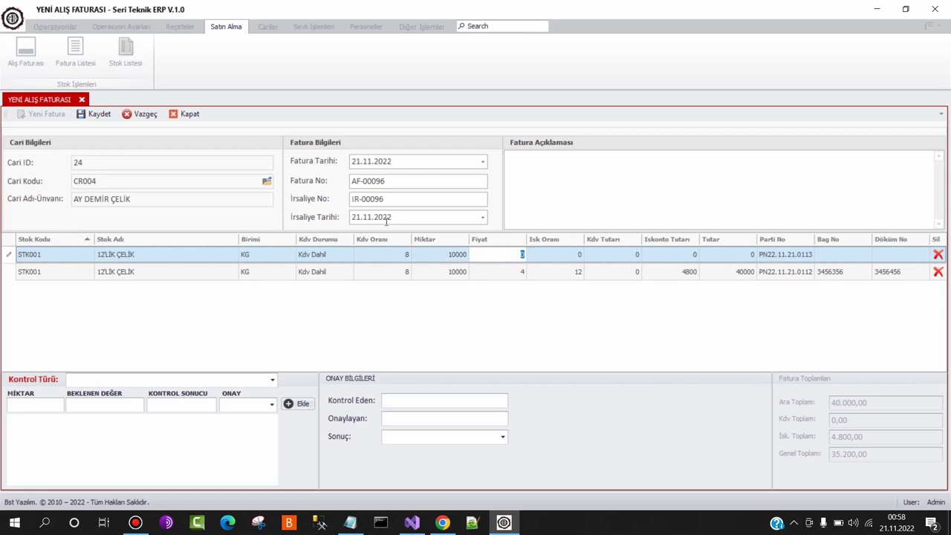
{"action": "type", "text": "4"}
{"action": "key", "text": "Return"}
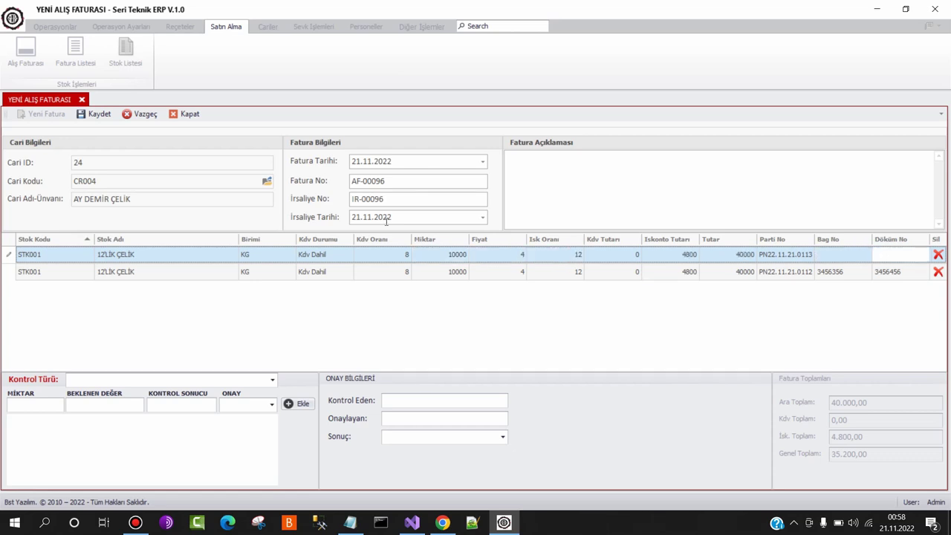
{"action": "key", "text": "shift+Tab"}
{"action": "type", "text": "345345"}
{"action": "key", "text": "Tab"}
{"action": "type", "text": "4565467"}
{"action": "key", "text": "Return"}
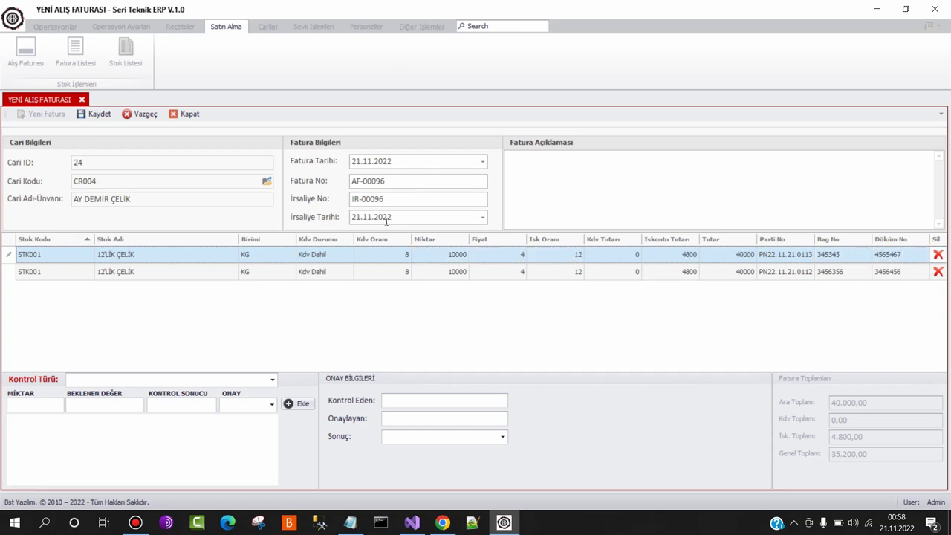
{"action": "key", "text": "Return"}
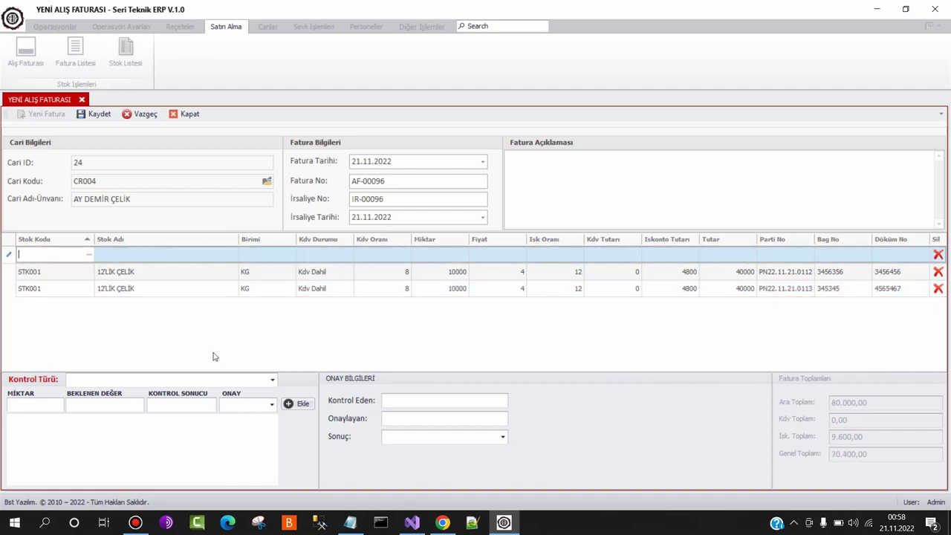
Add a Cap control row: expected 12, result 12,3, approved KABUL
{"action": "left_click", "coordinate": [273, 381]}
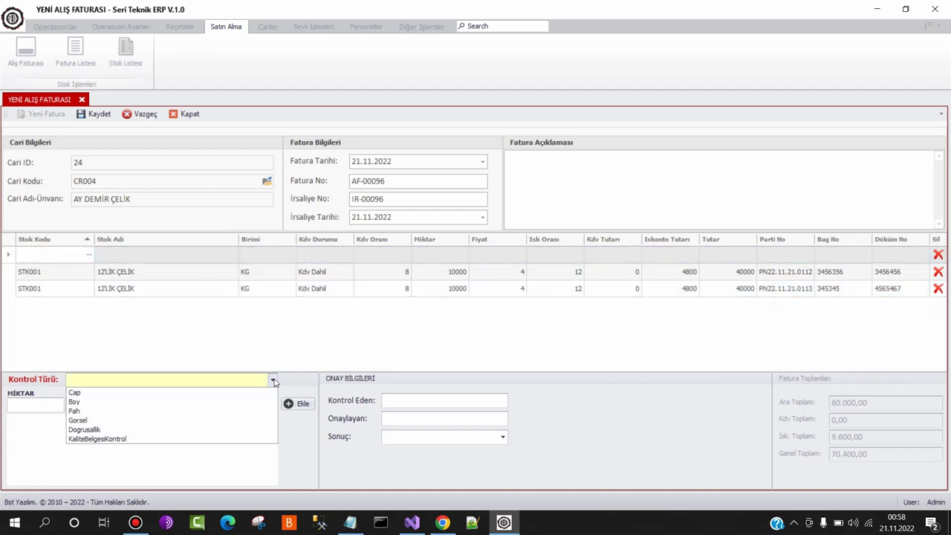
{"action": "left_click", "coordinate": [154, 394]}
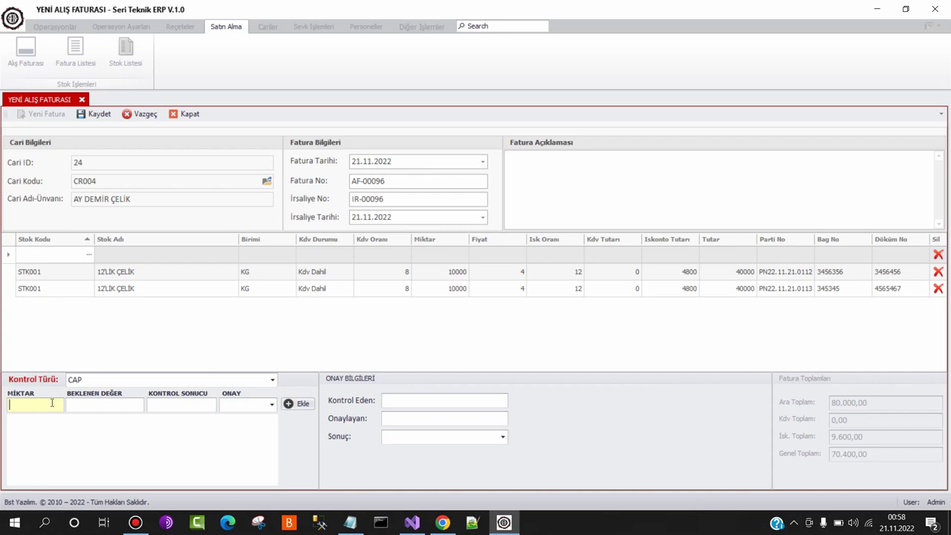
{"action": "left_click", "coordinate": [84, 405]}
{"action": "type", "text": "12"}
{"action": "left_click", "coordinate": [155, 406]}
{"action": "type", "text": "12,3"}
{"action": "left_click", "coordinate": [256, 405]}
{"action": "left_click", "coordinate": [269, 419]}
{"action": "left_click", "coordinate": [298, 404]}
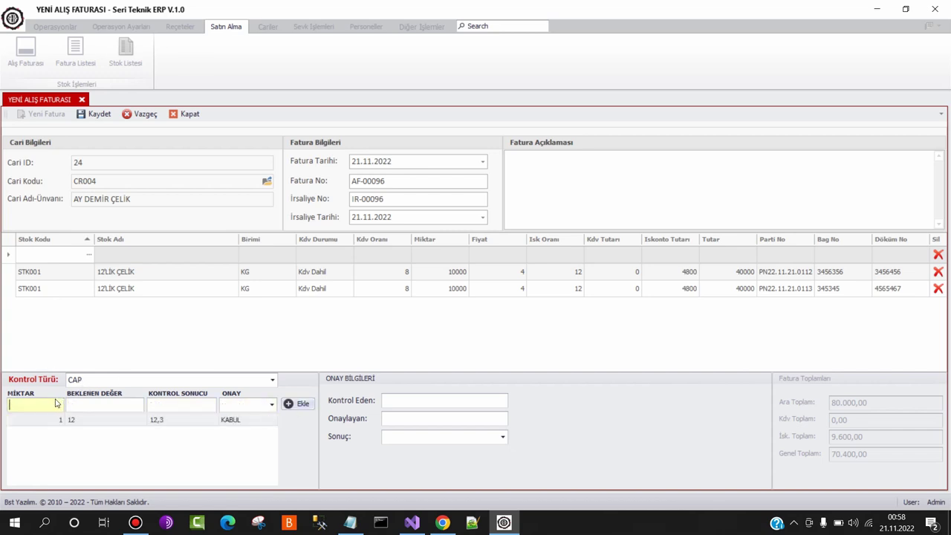
Add a Boy control row with value 2, approved KABUL
{"action": "left_click", "coordinate": [119, 380]}
{"action": "left_click", "coordinate": [100, 400]}
{"action": "type", "text": "2"}
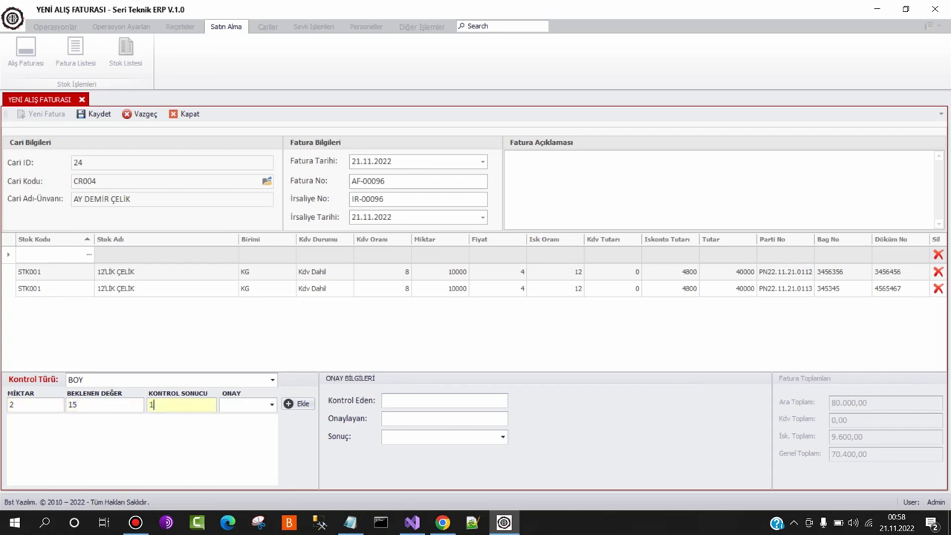
{"action": "left_click", "coordinate": [253, 405]}
{"action": "left_click", "coordinate": [237, 415]}
{"action": "left_click", "coordinate": [289, 403]}
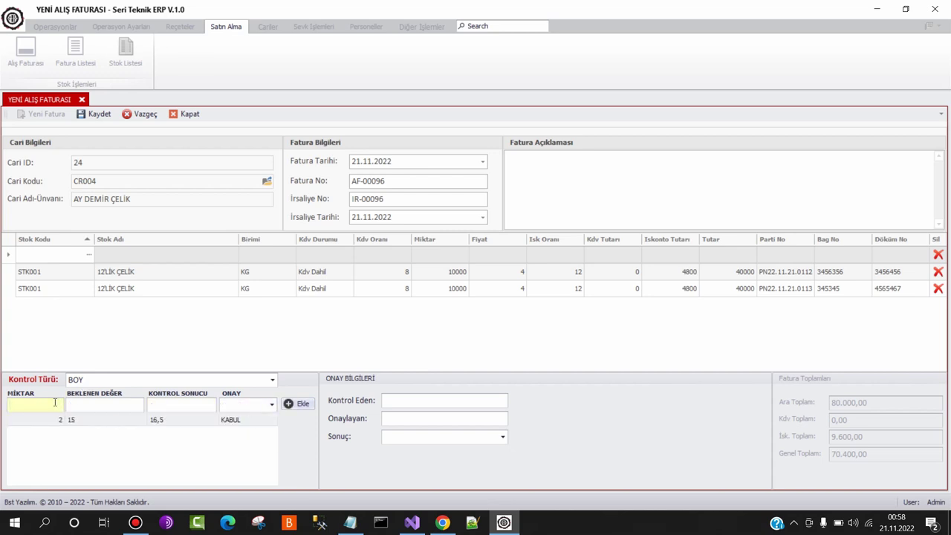
Add another Boy row: expected 13, result 15, approved ŞARTLI KABUL
{"action": "type", "text": "13"}
{"action": "left_click", "coordinate": [163, 402]}
{"action": "type", "text": "15"}
{"action": "left_click", "coordinate": [245, 405]}
{"action": "left_click", "coordinate": [240, 437]}
{"action": "left_click", "coordinate": [295, 406]}
Add a Gorsel control row with quantity 2, expected VAR, approved KABUL
{"action": "left_click", "coordinate": [169, 382]}
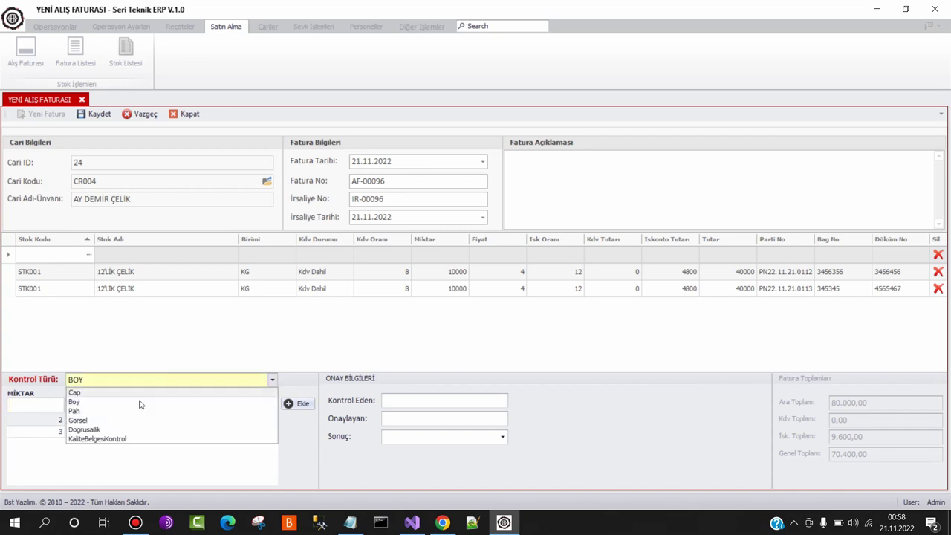
{"action": "left_click", "coordinate": [102, 420]}
{"action": "type", "text": "1"}
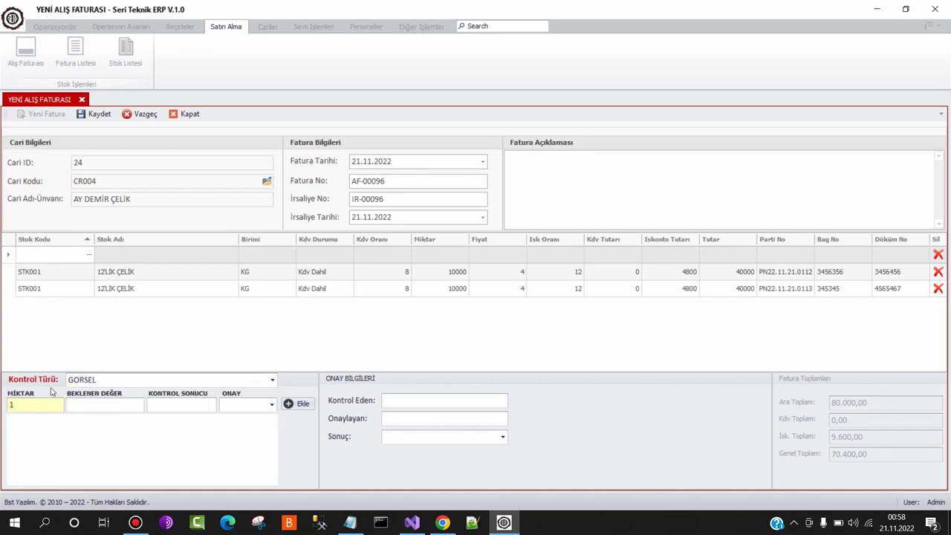
{"action": "key", "text": "BackSpace"}
{"action": "type", "text": "2"}
{"action": "key", "text": "Tab"}
{"action": "type", "text": "VAR"}
{"action": "key", "text": "Tab"}
{"action": "type", "text": "VAR"}
{"action": "key", "text": "Tab"}
{"action": "key", "text": "Down"}
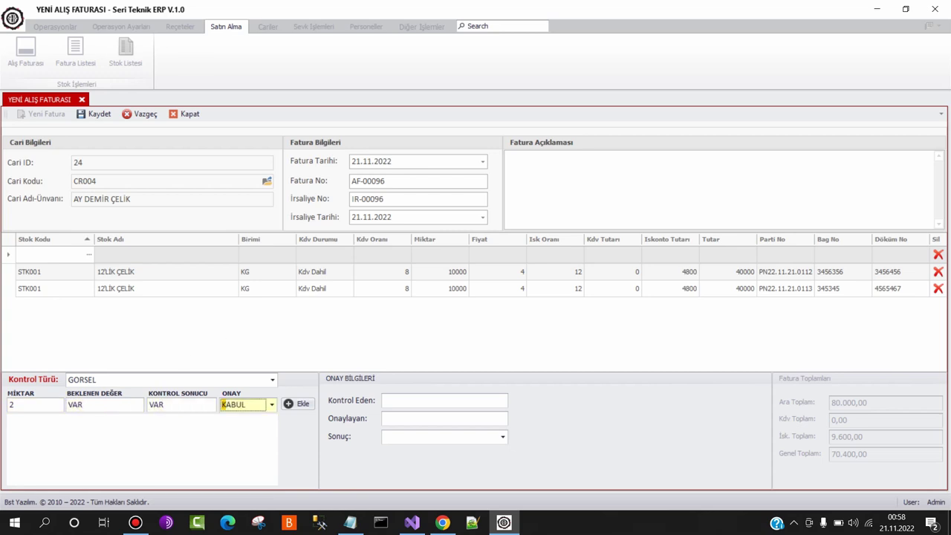
{"action": "key", "text": "Tab"}
{"action": "key", "text": "Return"}
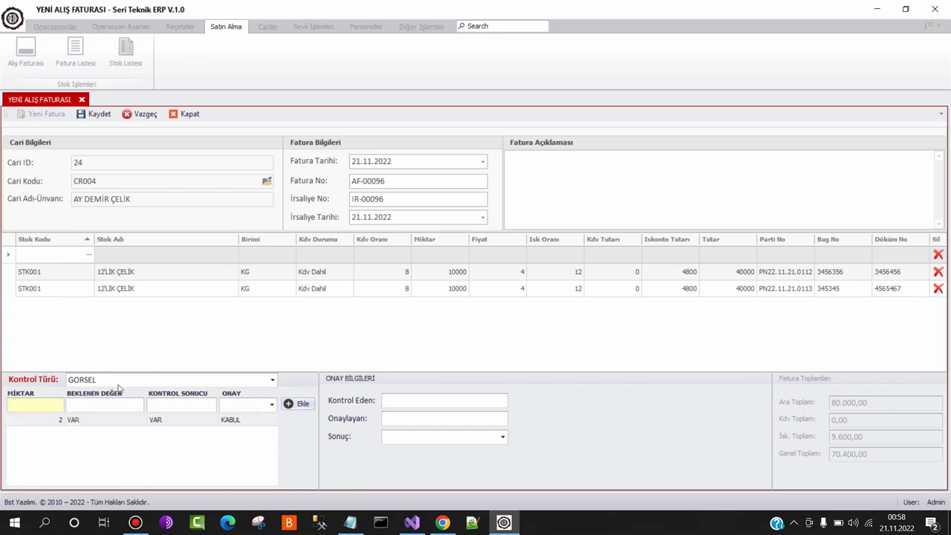
Start a KaliteBelgesiKontrol row with quantity 1 and expected value VAR
{"action": "left_click", "coordinate": [119, 380]}
{"action": "left_click", "coordinate": [104, 439]}
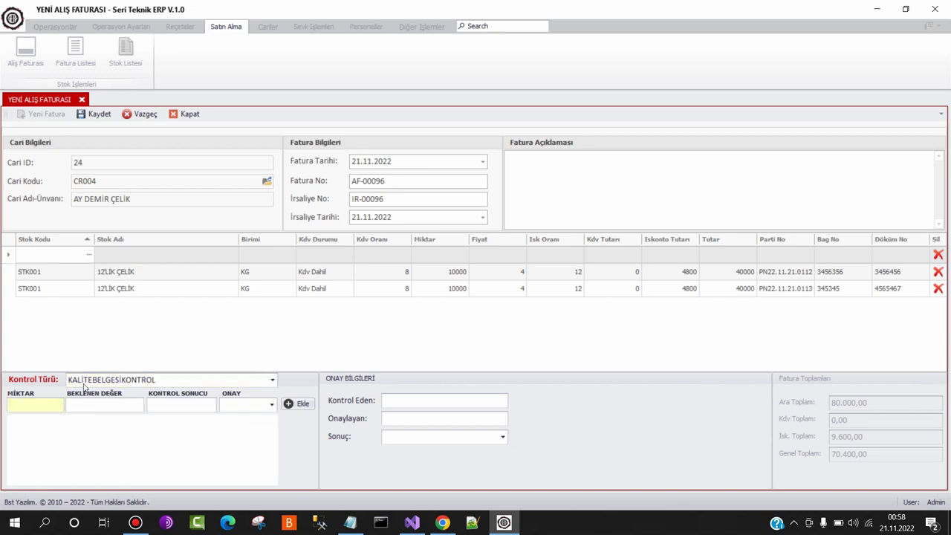
{"action": "type", "text": "1"}
{"action": "key", "text": "Tab"}
{"action": "type", "text": "VAR"}
{"action": "key", "text": "Tab"}
Add the quality-certificate check row and enter the inspector's name
{"action": "type", "text": "K"}
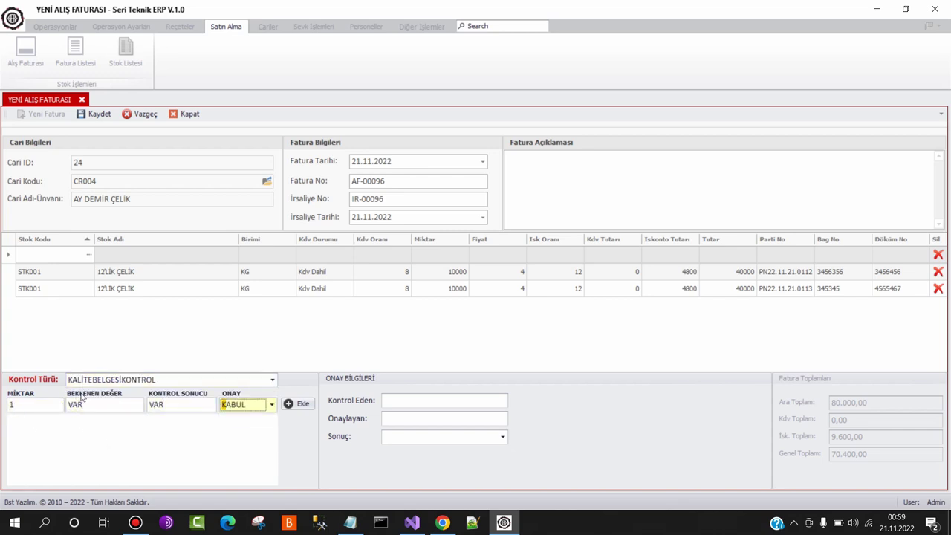
{"action": "left_click", "coordinate": [291, 404]}
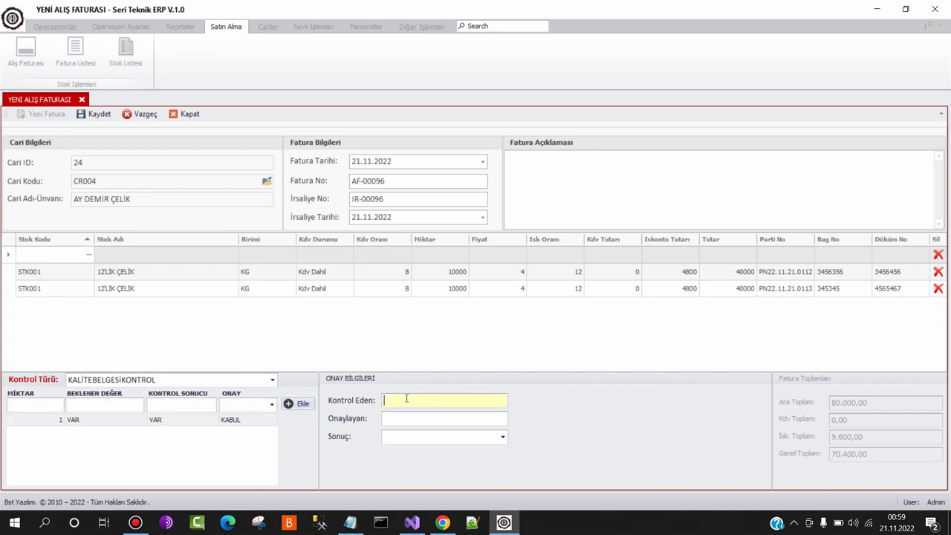
{"action": "key", "text": "Tab"}
{"action": "key", "text": "shift+End"}
{"action": "key", "text": "Tab"}
Enter the approver's name, set the result to KABUL, and save the invoice
{"action": "key", "text": "Tab"}
{"action": "type", "text": "K"}
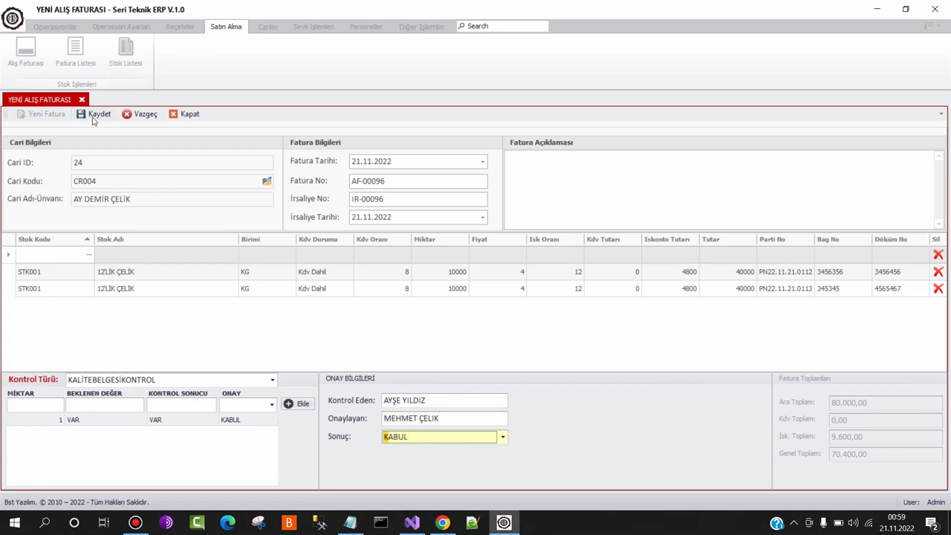
{"action": "left_click", "coordinate": [93, 115]}
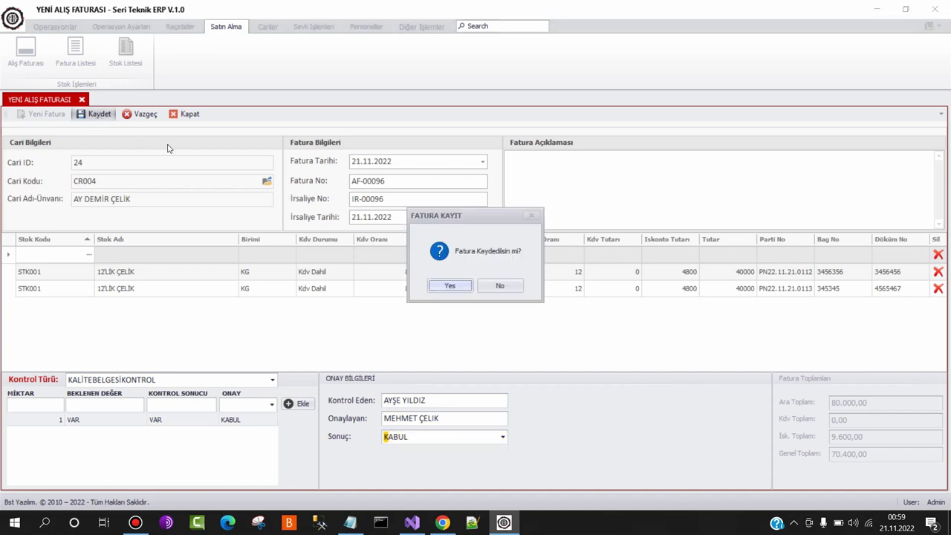
{"action": "left_click", "coordinate": [450, 286]}
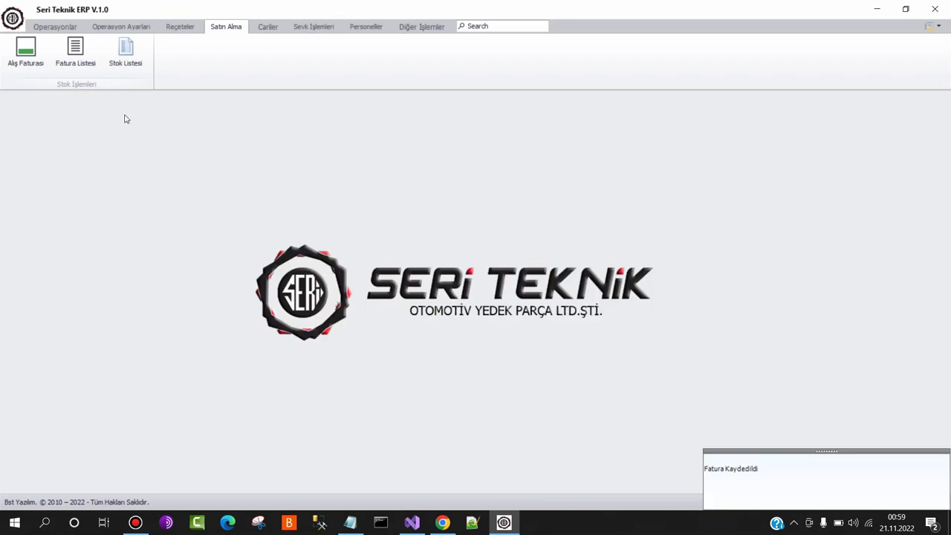
Export the newest 70.400,00 invoice's control form as FaturaKontrolFis.pdf, replacing the existing file
{"action": "left_click", "coordinate": [76, 54]}
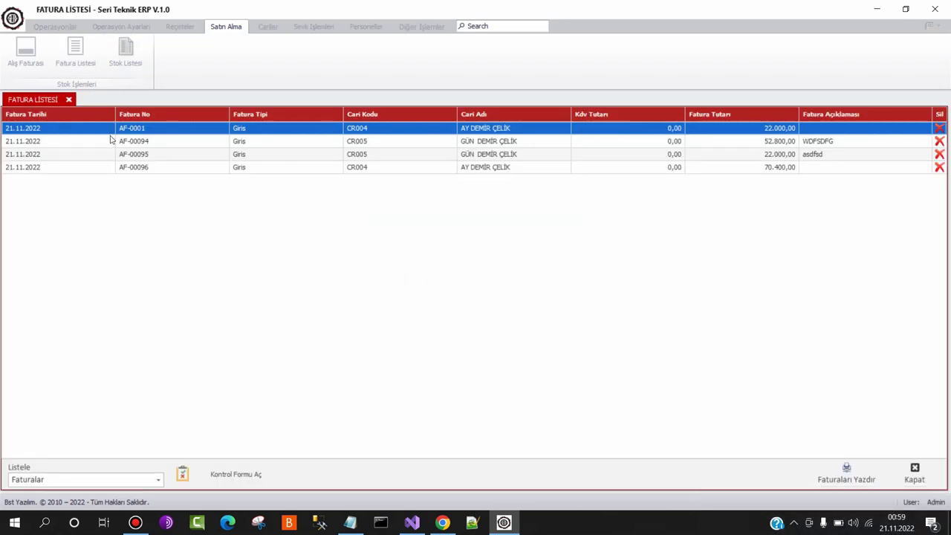
{"action": "left_click", "coordinate": [146, 168]}
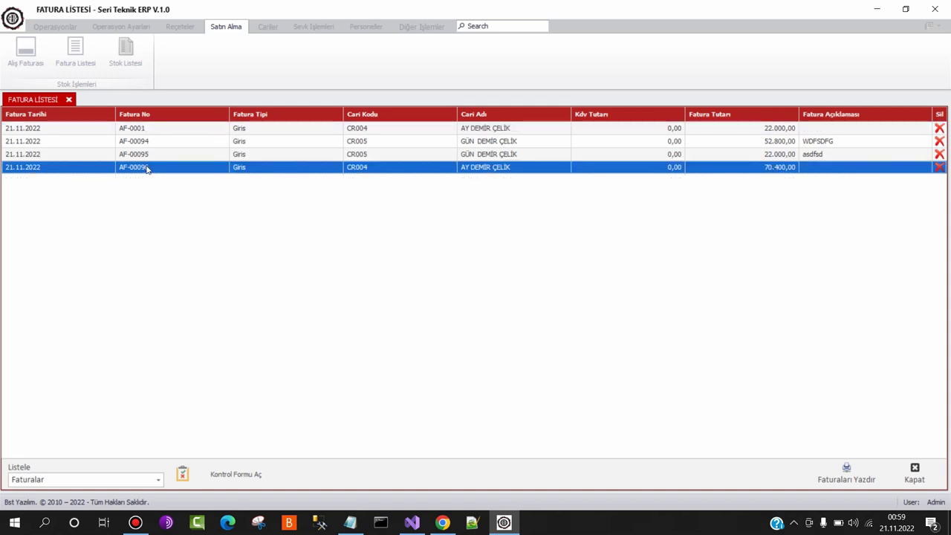
{"action": "left_click", "coordinate": [227, 476]}
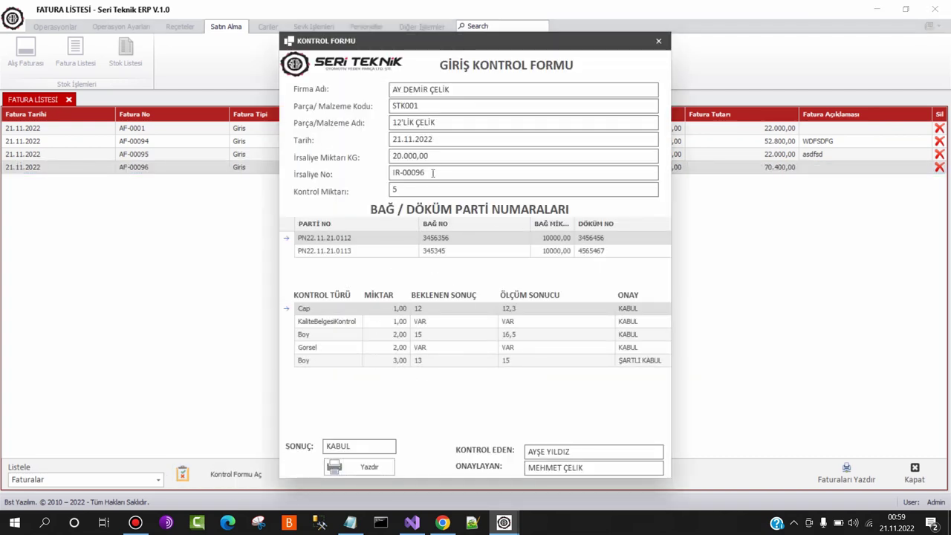
{"action": "left_click", "coordinate": [365, 467]}
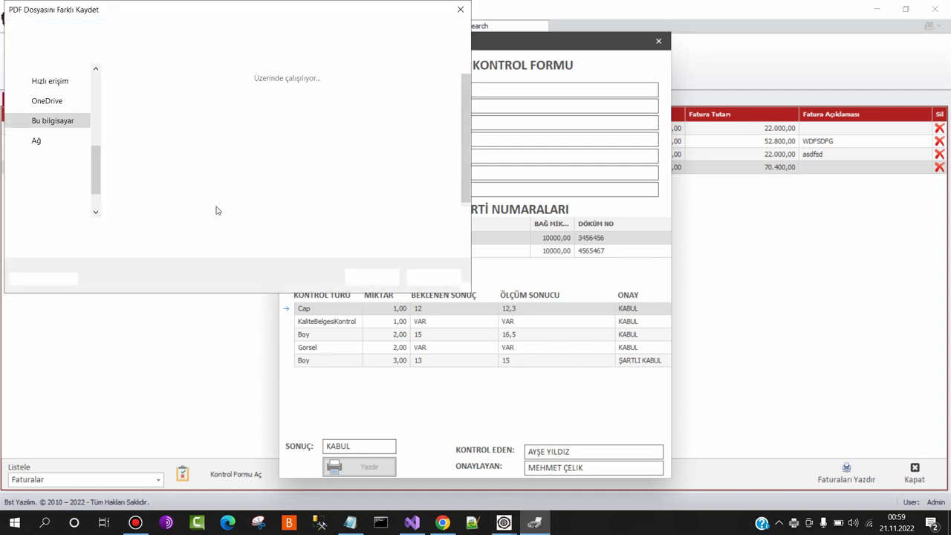
{"action": "left_click", "coordinate": [370, 277]}
{"action": "left_click", "coordinate": [505, 266]}
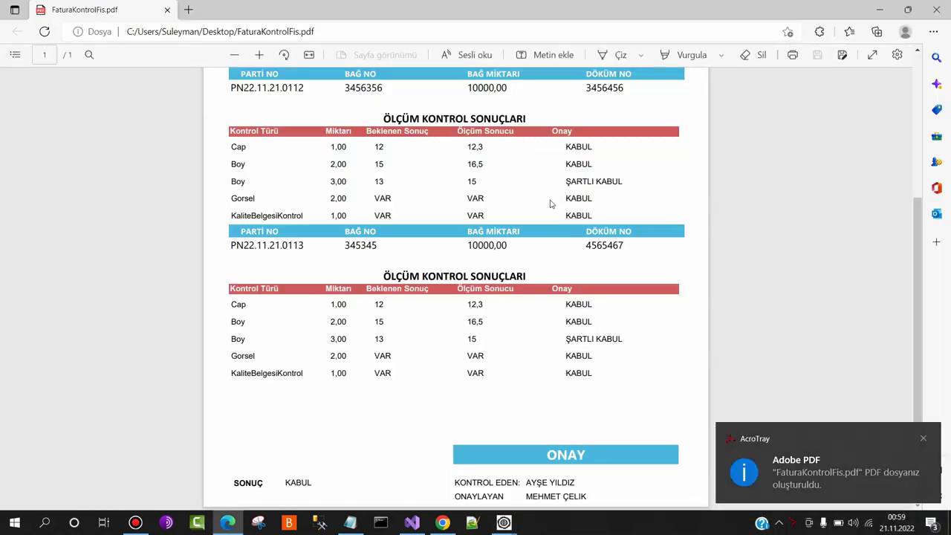
Review the PDF report's part code, material name and both lot measurement rows
{"action": "scroll", "coordinate": [561, 205], "scroll_direction": "up", "scroll_amount": 3}
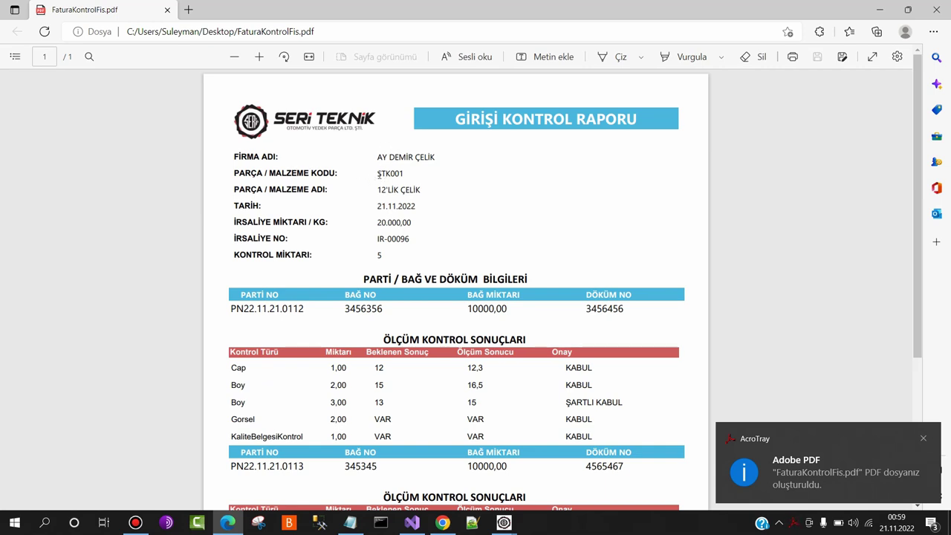
{"action": "double_click", "coordinate": [379, 174]}
{"action": "left_click_drag", "start_coordinate": [378, 190], "coordinate": [399, 190]}
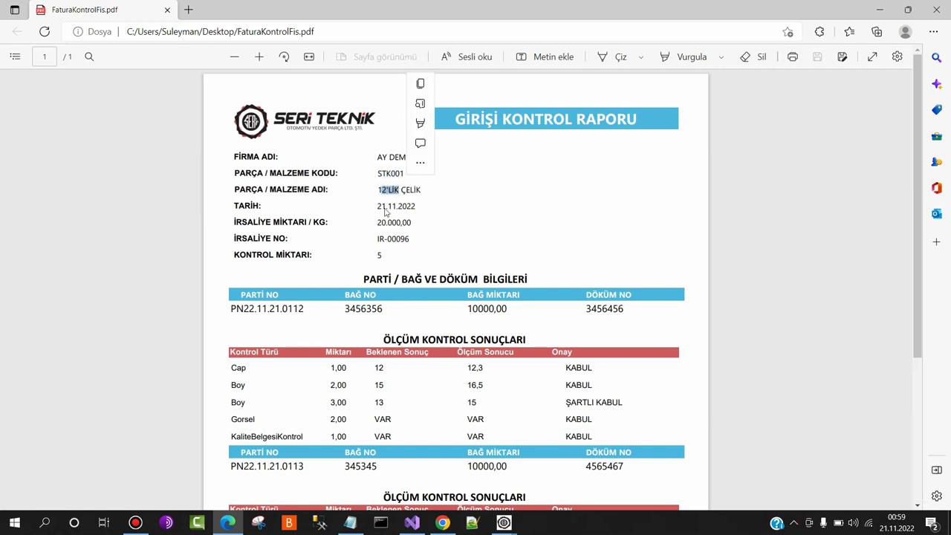
{"action": "left_click", "coordinate": [386, 212]}
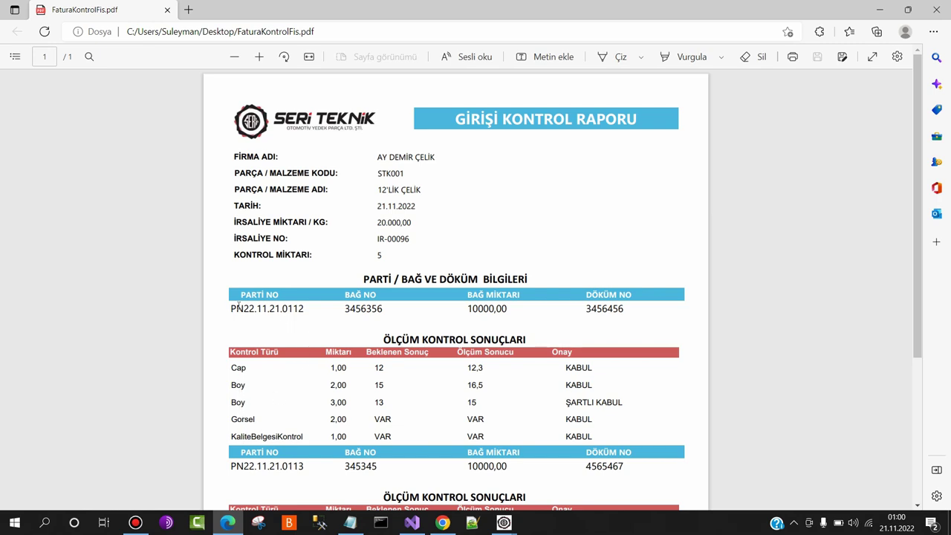
{"action": "left_click_drag", "start_coordinate": [232, 309], "coordinate": [465, 345]}
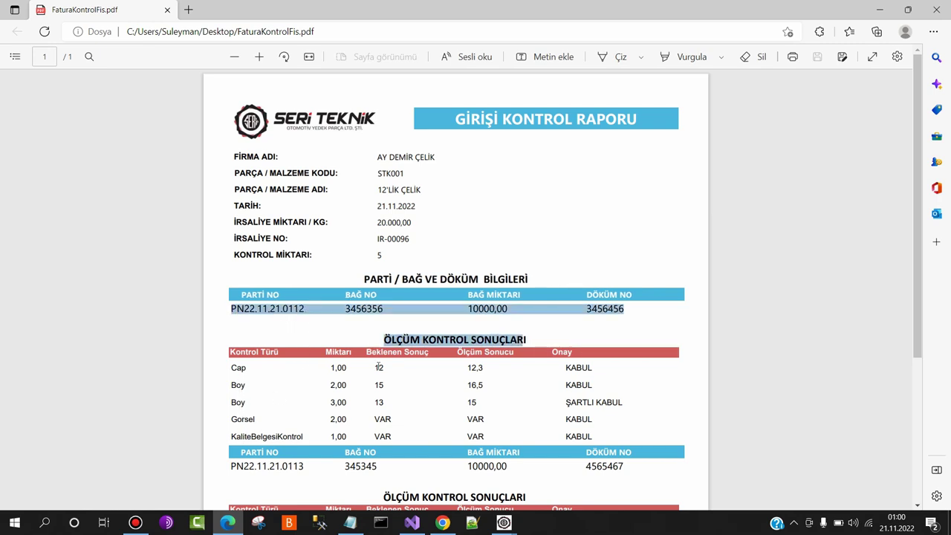
{"action": "scroll", "coordinate": [387, 383], "scroll_direction": "down", "scroll_amount": 3}
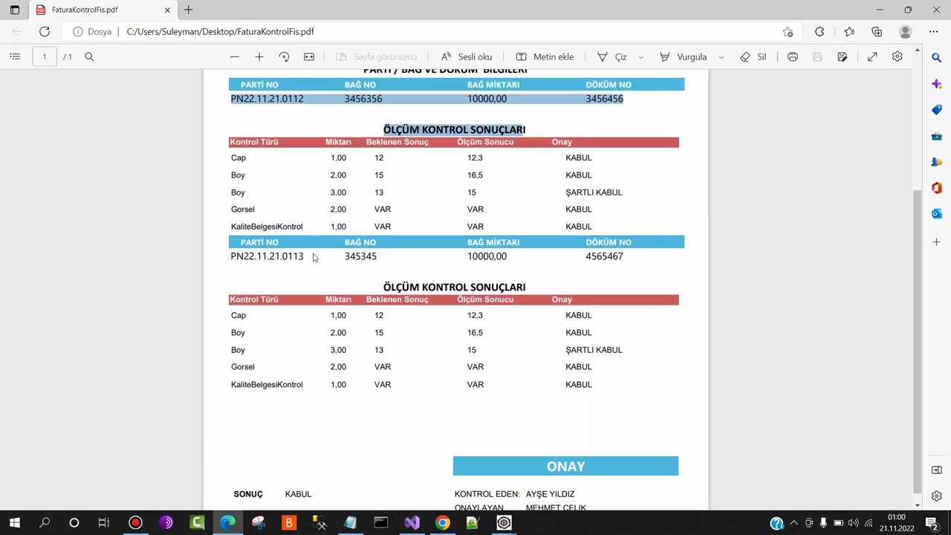
{"action": "left_click_drag", "start_coordinate": [277, 245], "coordinate": [377, 282]}
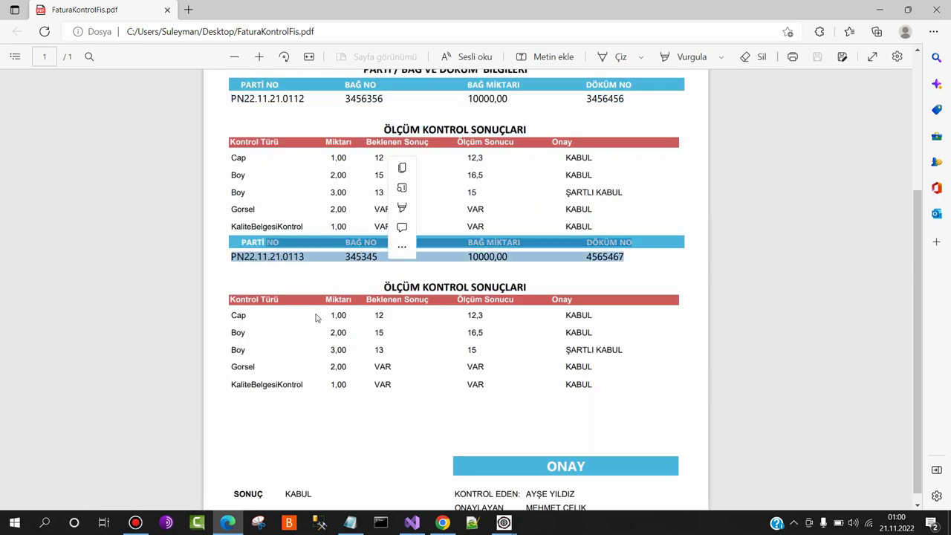
{"action": "scroll", "coordinate": [331, 362], "scroll_direction": "down", "scroll_amount": 1}
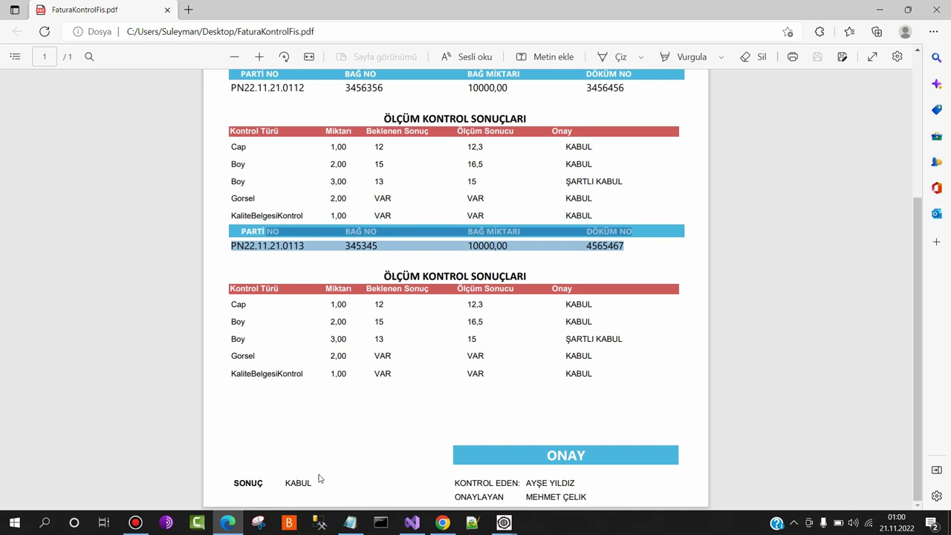
{"action": "scroll", "coordinate": [579, 371], "scroll_direction": "up", "scroll_amount": 3}
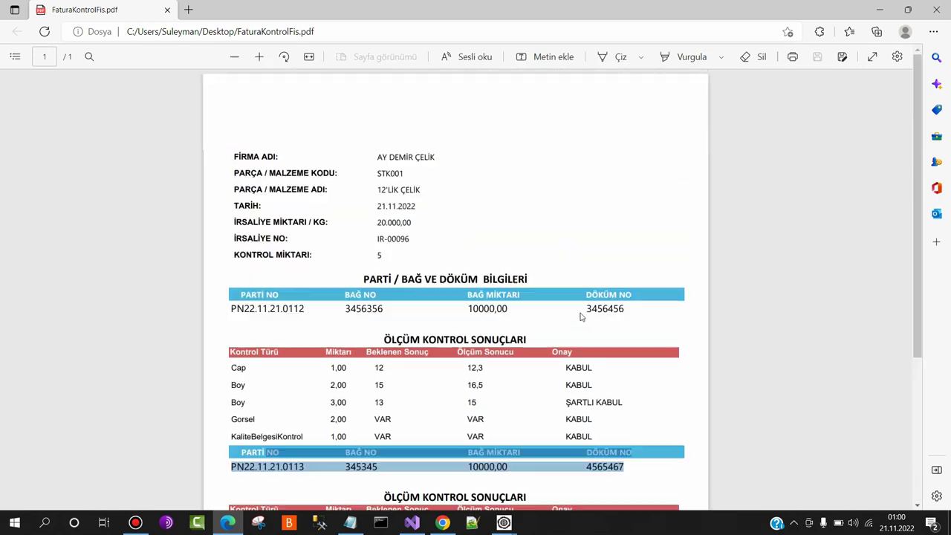
Close the PDF report, the control form and the invoice list
{"action": "left_click", "coordinate": [939, 10]}
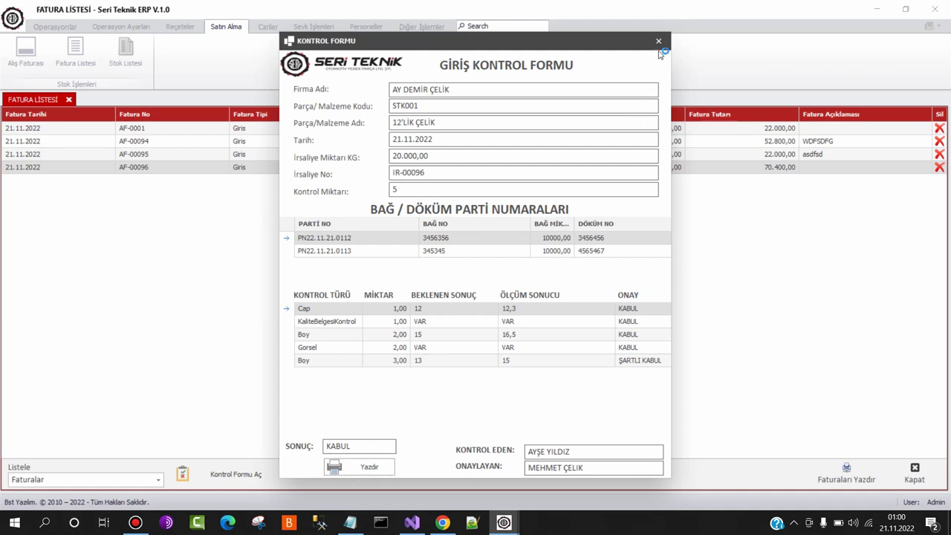
{"action": "left_click", "coordinate": [659, 41]}
{"action": "key", "text": "Escape"}
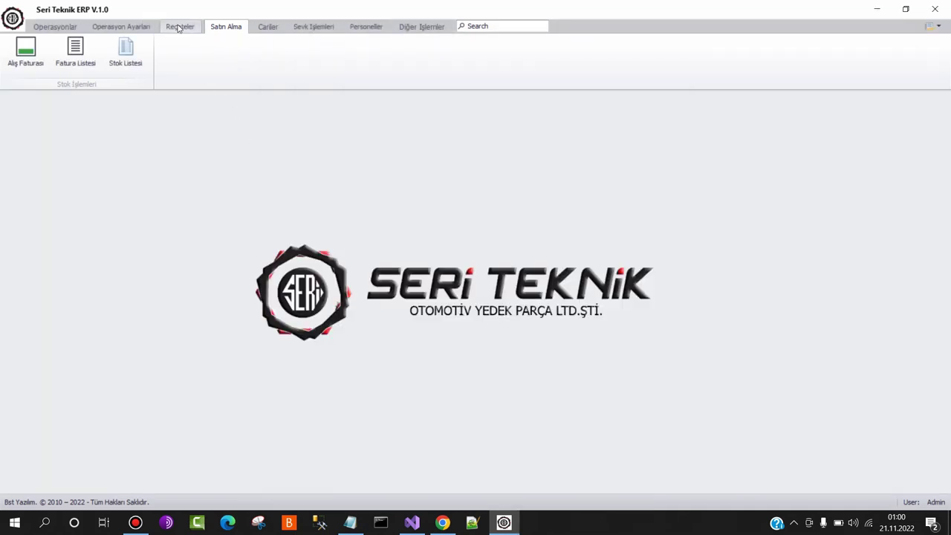
Define machines MATKAP-1, MATKAP-2 and MATKAP-3 in the machine definition form
{"action": "left_click", "coordinate": [129, 28]}
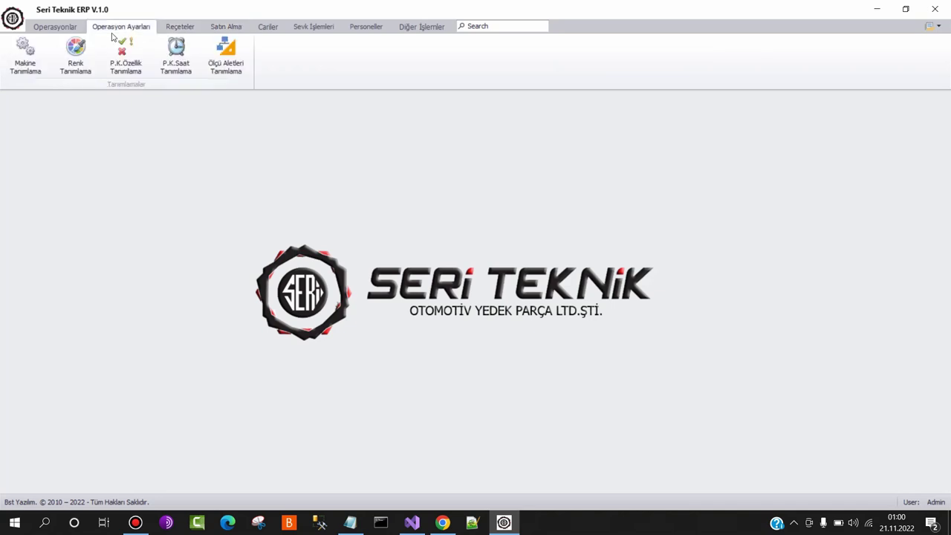
{"action": "left_click", "coordinate": [26, 64]}
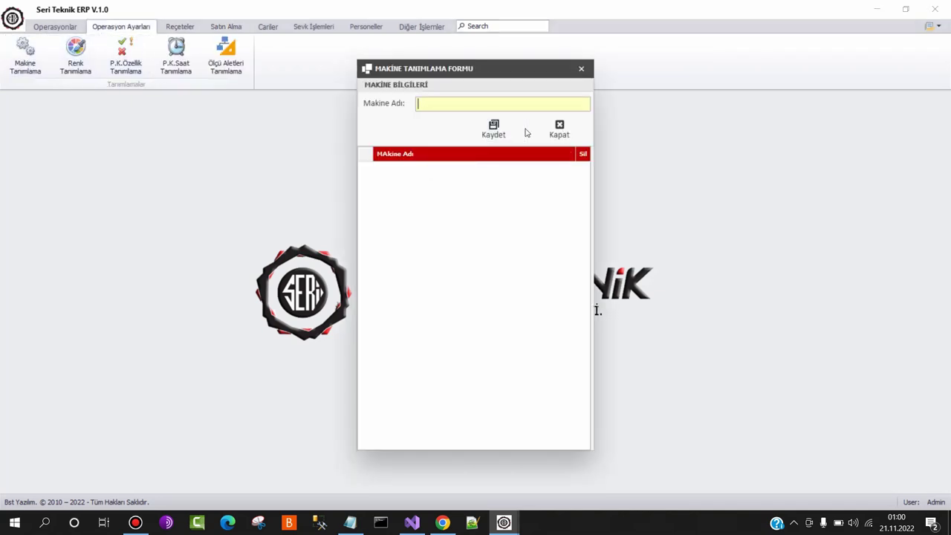
{"action": "type", "text": "MATKAP-1"}
{"action": "key", "text": "Tab"}
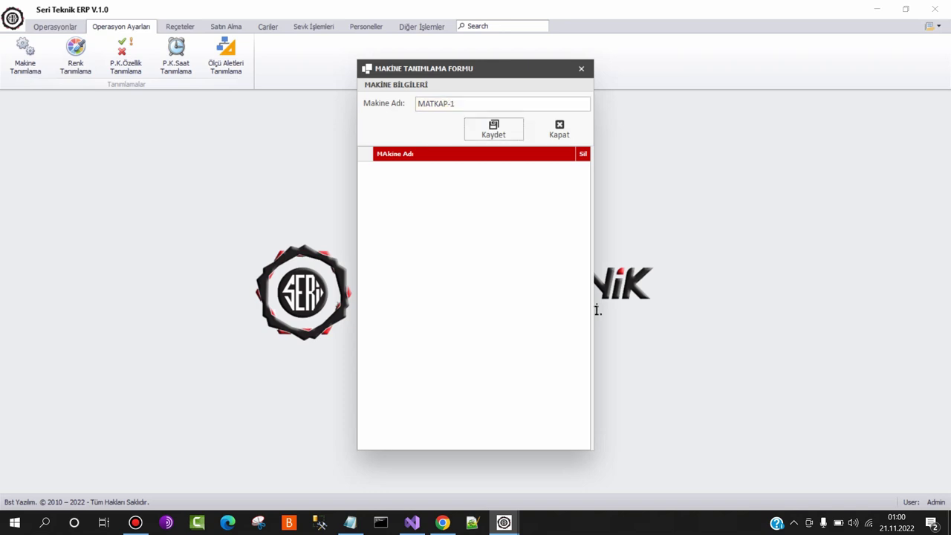
{"action": "left_click", "coordinate": [495, 128]}
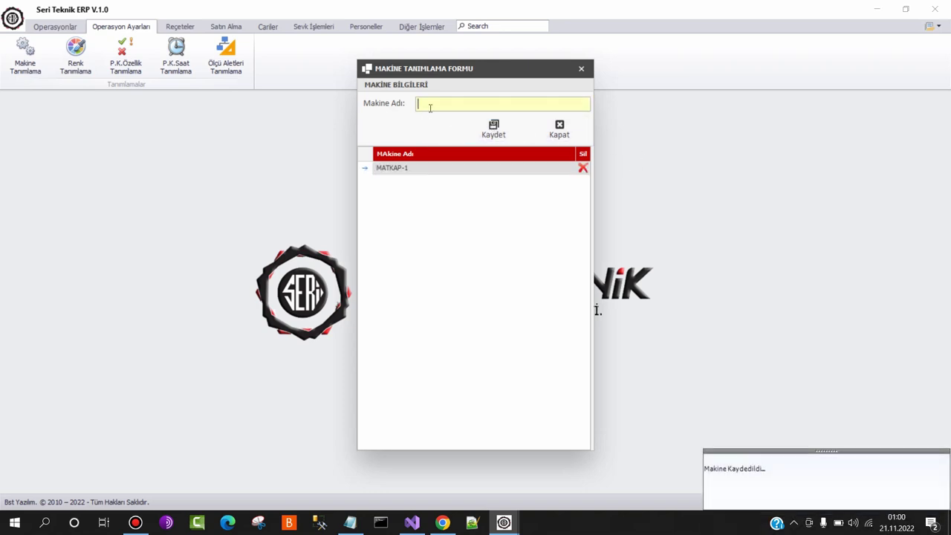
{"action": "type", "text": "MATKAP-2"}
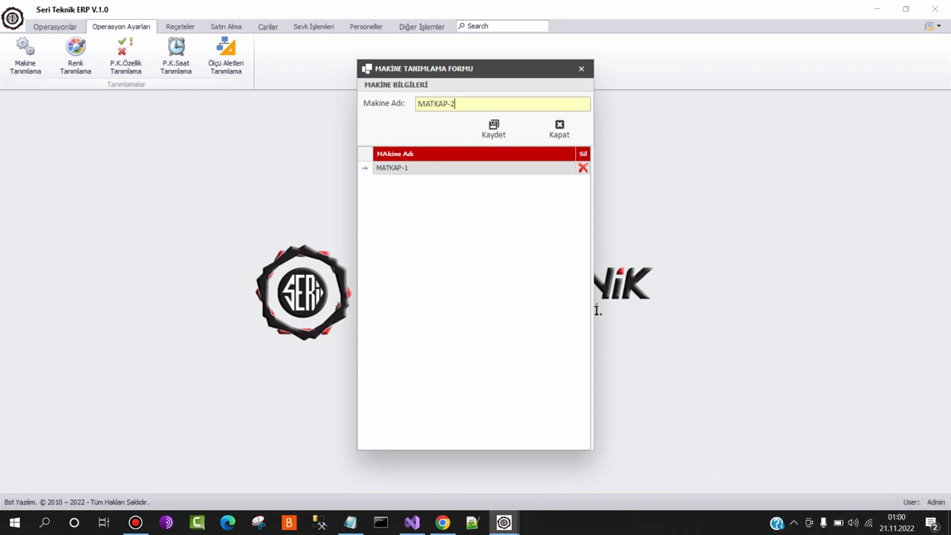
{"action": "key", "text": "Tab"}
{"action": "key", "text": "Return"}
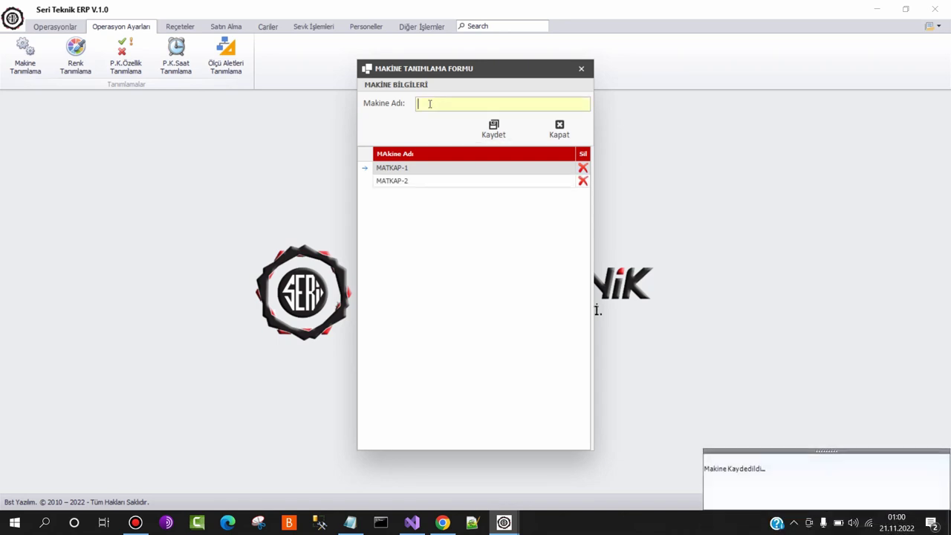
{"action": "type", "text": "MATKAP-3"}
{"action": "key", "text": "Tab"}
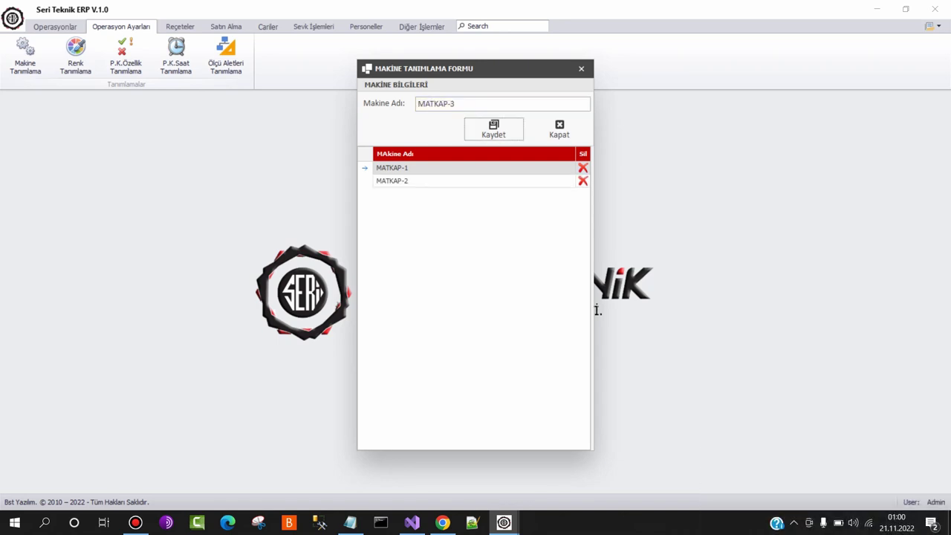
{"action": "key", "text": "Return"}
Add machines OVAL-1 and OVAL-2, then close the machine form
{"action": "type", "text": "OVAL-1"}
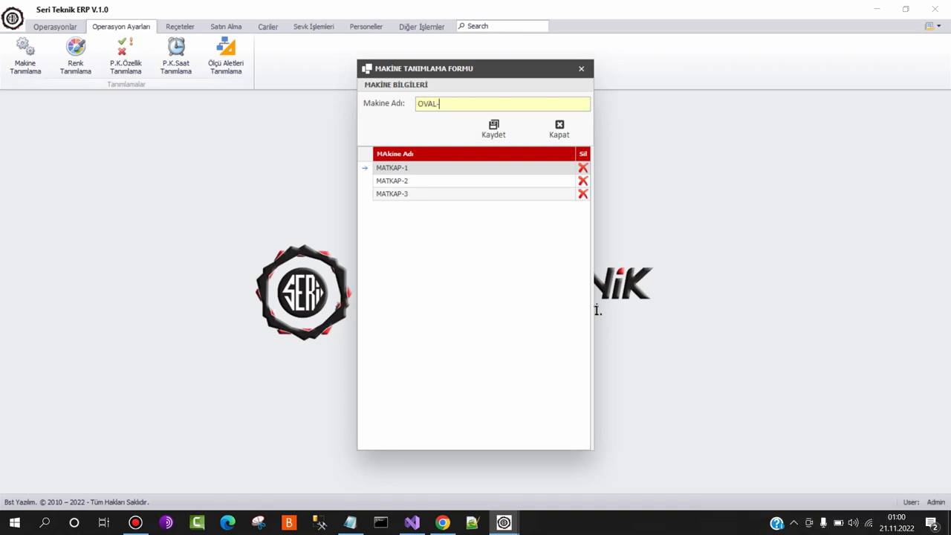
{"action": "key", "text": "Tab"}
{"action": "key", "text": "Return"}
{"action": "type", "text": "O"}
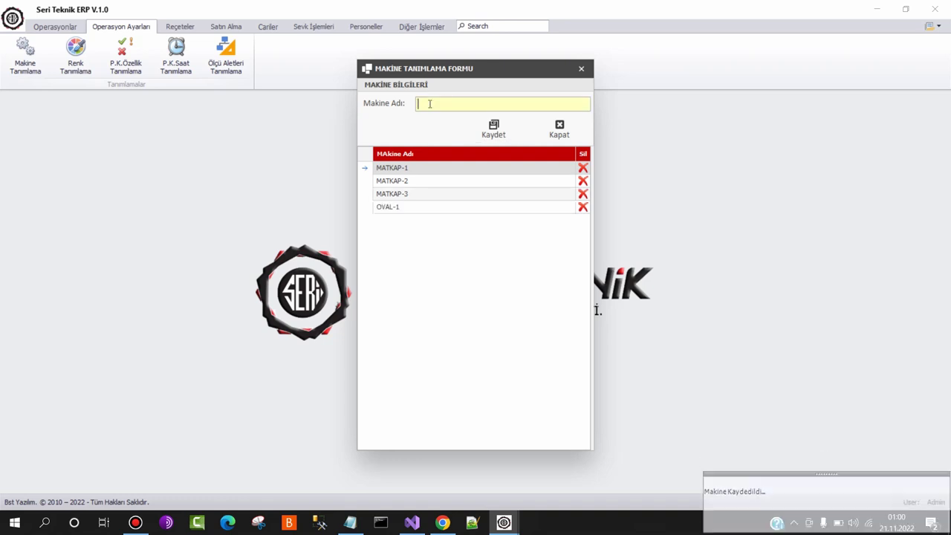
{"action": "type", "text": "VAL-2"}
{"action": "key", "text": "Tab"}
{"action": "key", "text": "Return"}
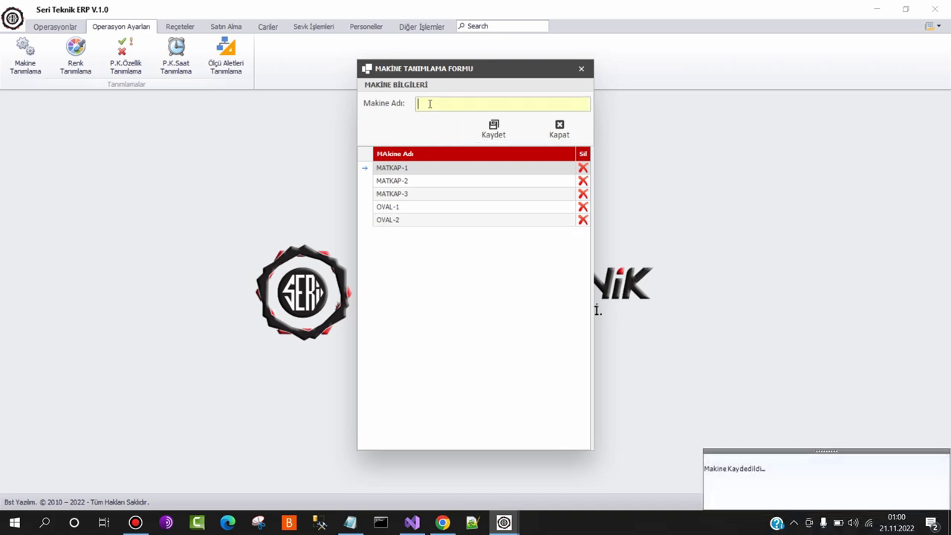
{"action": "left_click", "coordinate": [561, 129]}
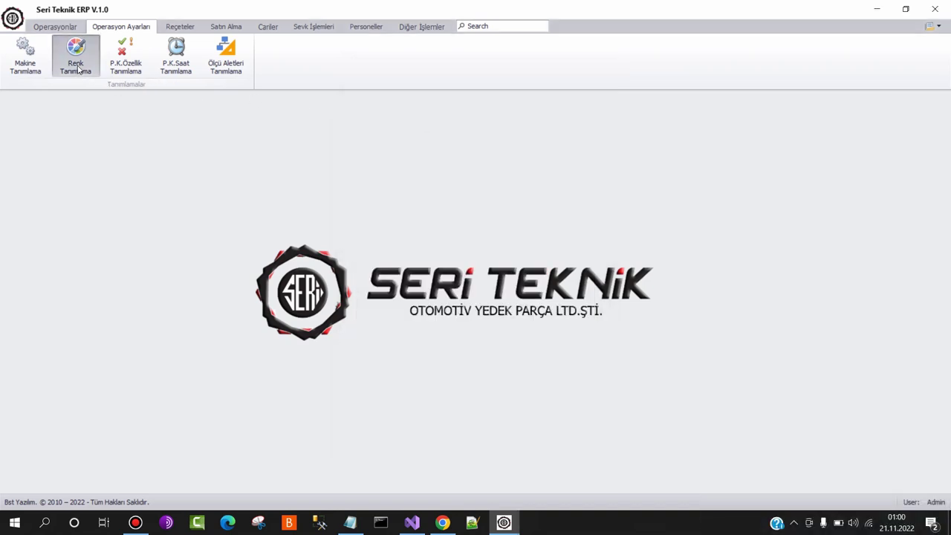
Define the colours MAVİ, KIRMIZI and YEŞİL in the colour form
{"action": "left_click", "coordinate": [76, 60]}
{"action": "type", "text": "MAVİ"}
{"action": "key", "text": "Tab"}
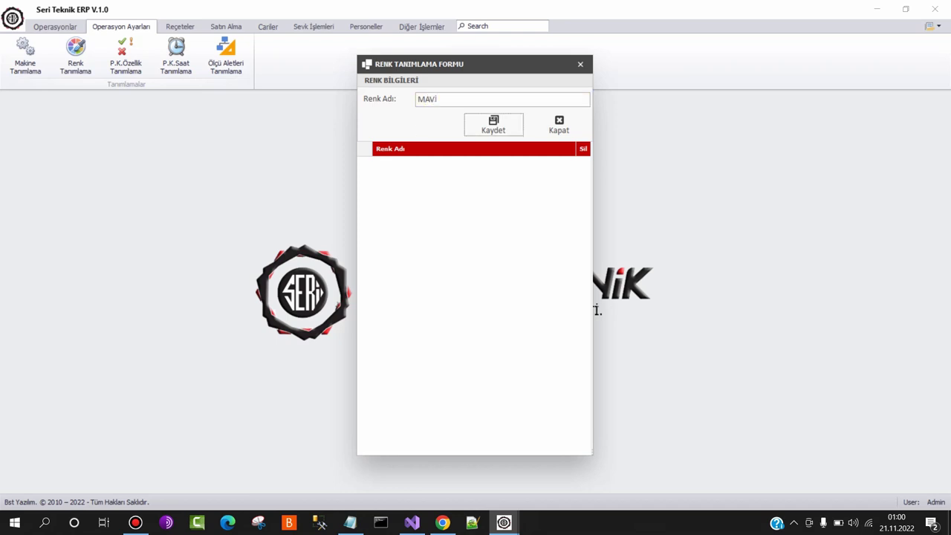
{"action": "key", "text": "Return"}
{"action": "type", "text": "KIRMIZI"}
{"action": "key", "text": "Tab"}
{"action": "key", "text": "Return"}
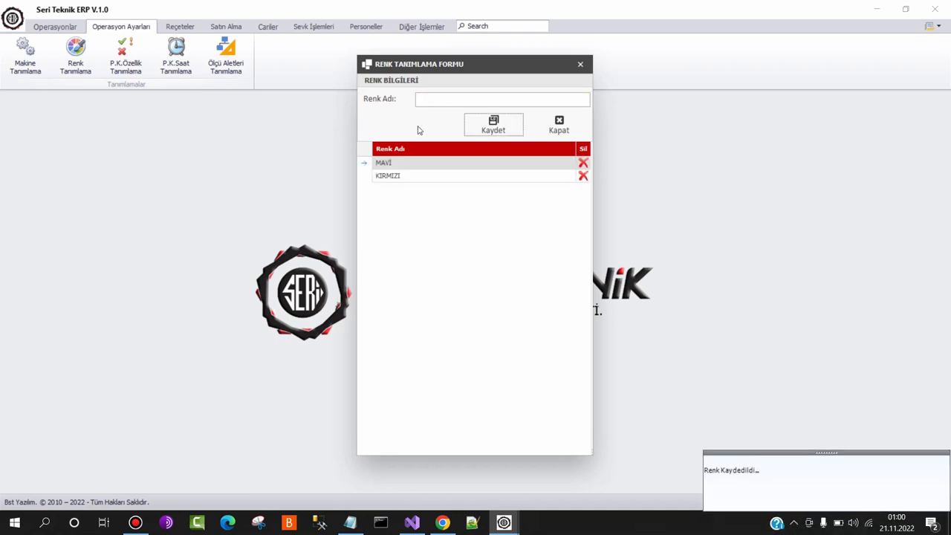
{"action": "key", "text": "Tab"}
{"action": "key", "text": "shift+Tab"}
{"action": "key", "text": "shift+Tab"}
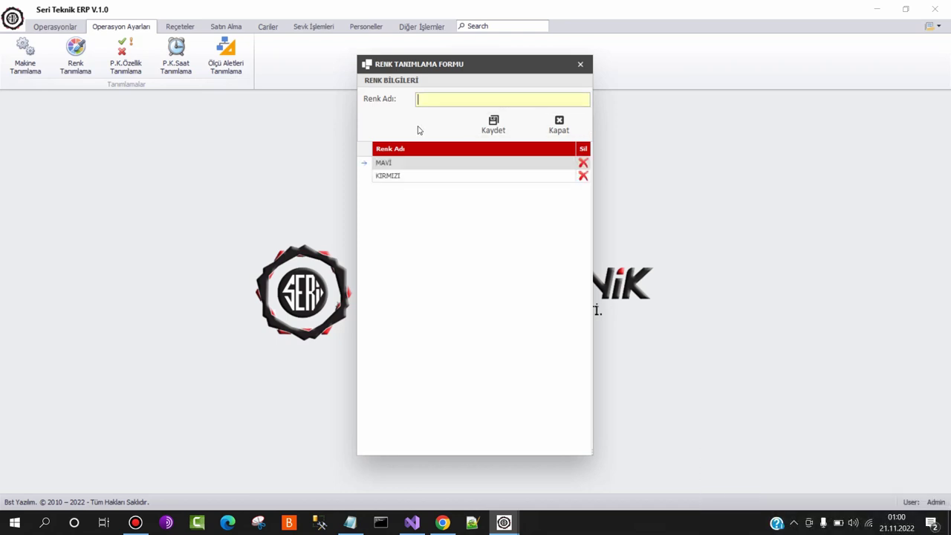
{"action": "type", "text": "YEŞİL"}
{"action": "key", "text": "Tab"}
{"action": "key", "text": "Return"}
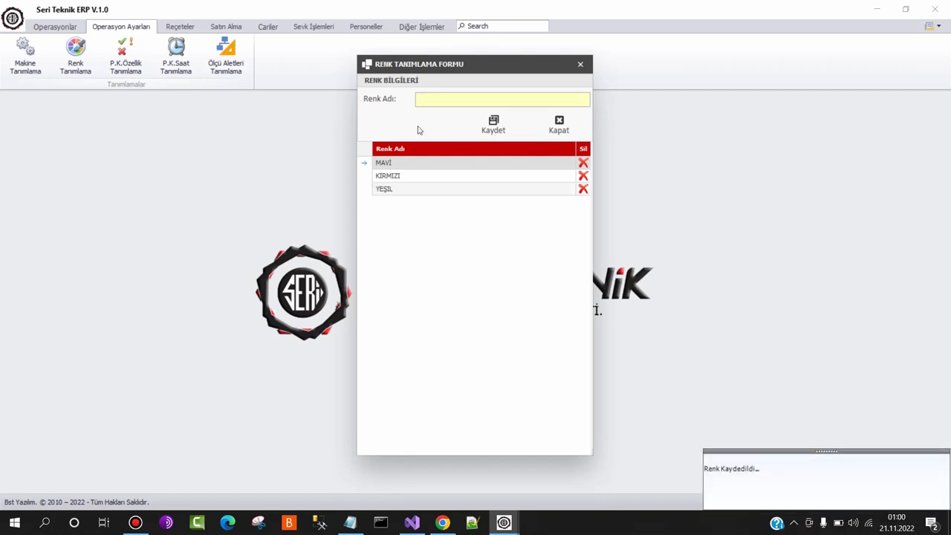
Add colours SİYAH and BEYAZ, then close the colour form
{"action": "type", "text": "SİYAH"}
{"action": "key", "text": "Tab"}
{"action": "key", "text": "Return"}
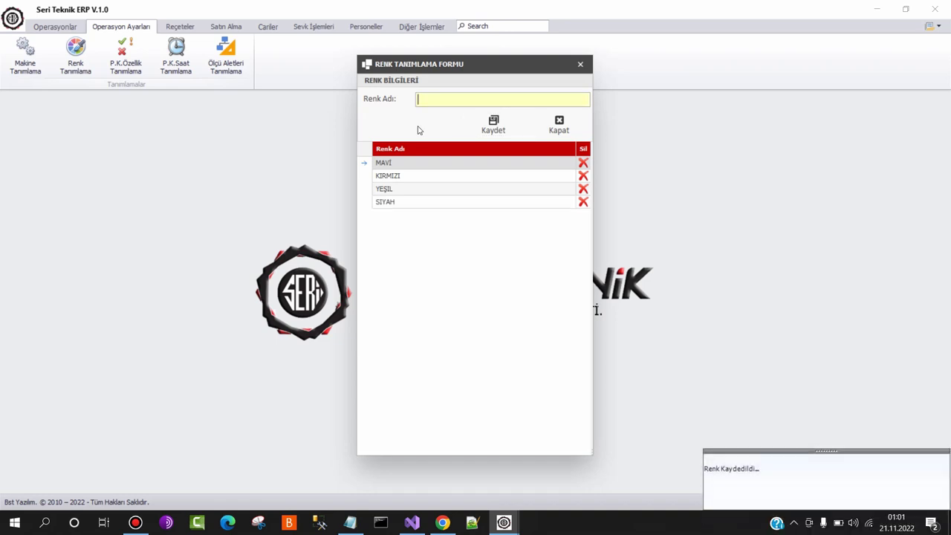
{"action": "type", "text": "BEYQAZ"}
{"action": "key", "text": "Tab"}
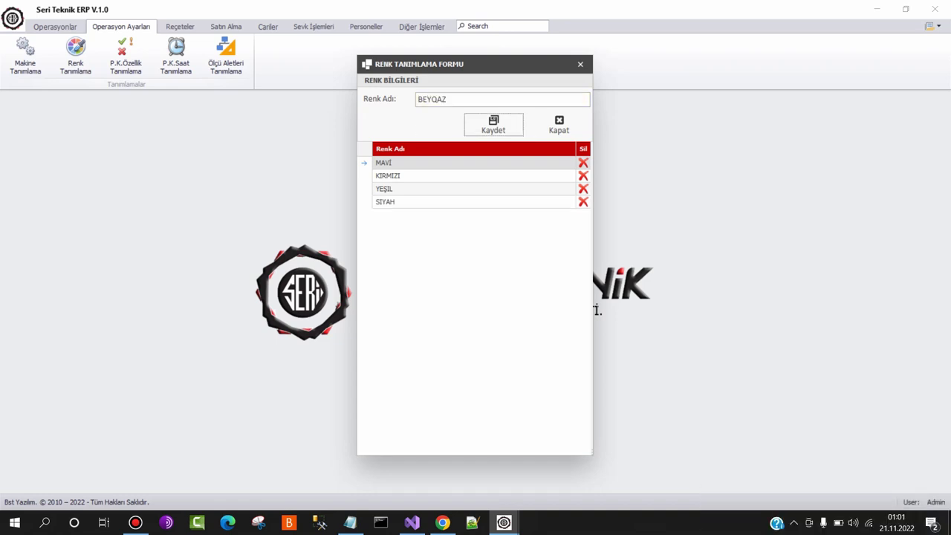
{"action": "key", "text": "shift+Tab"}
{"action": "key", "text": "Tab"}
{"action": "key", "text": "Return"}
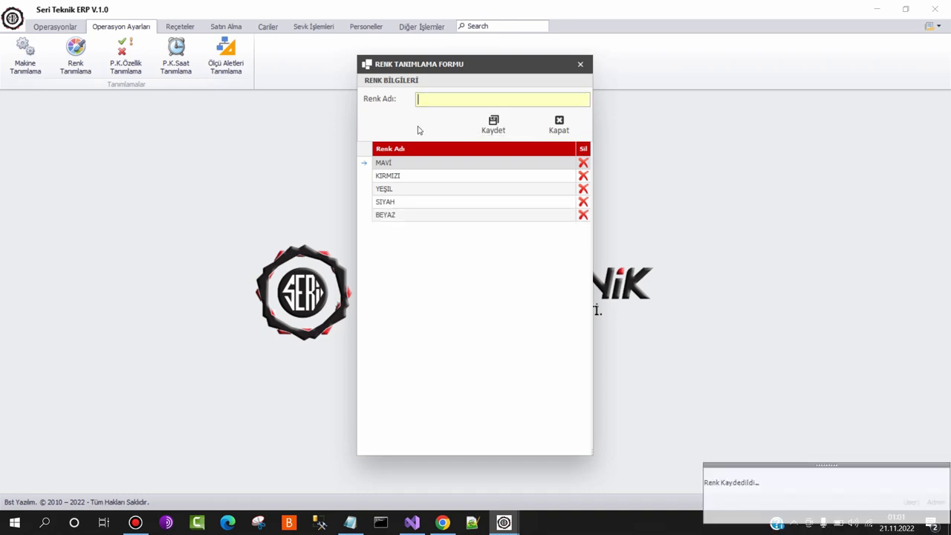
{"action": "key", "text": "Escape"}
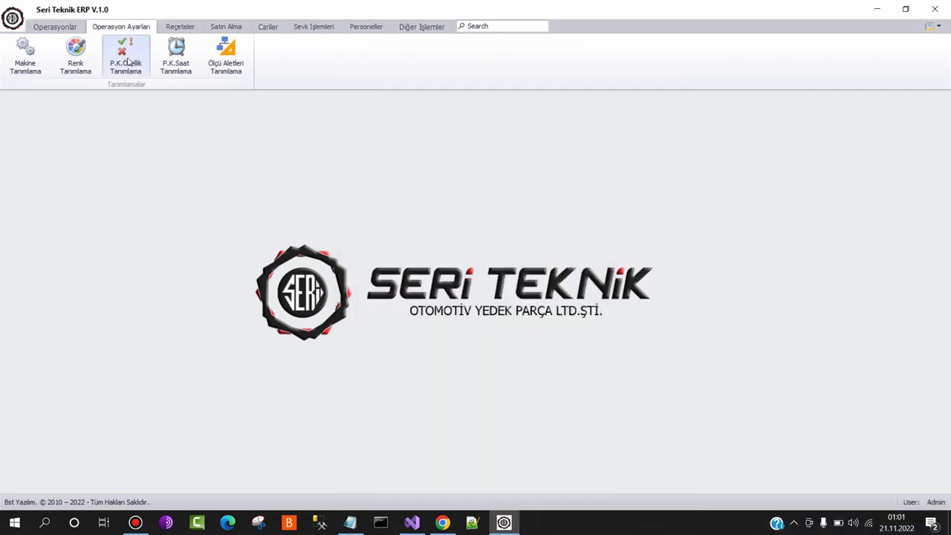
Define process control features BOY MESAFESİ and OVALAMA ÇAPI by pasting them from the notes
{"action": "left_click", "coordinate": [136, 74]}
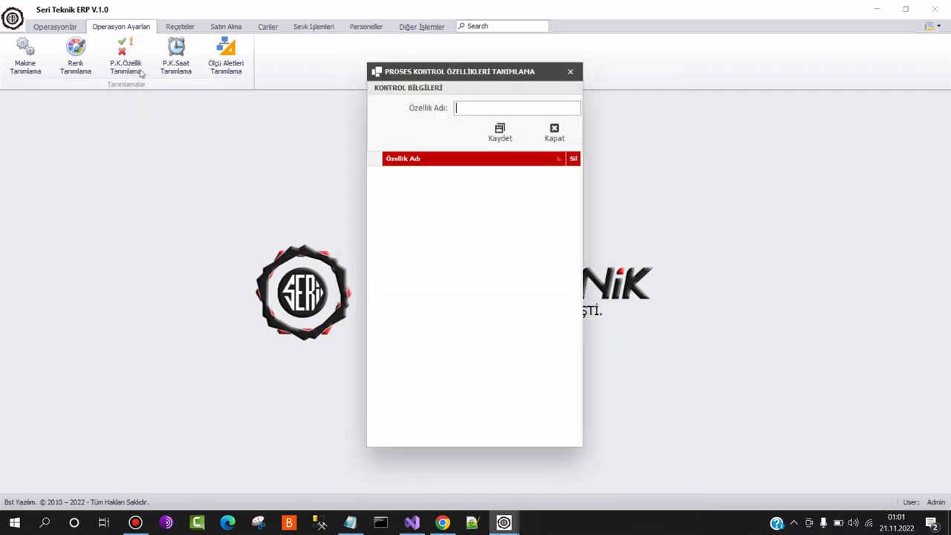
{"action": "left_click", "coordinate": [350, 523]}
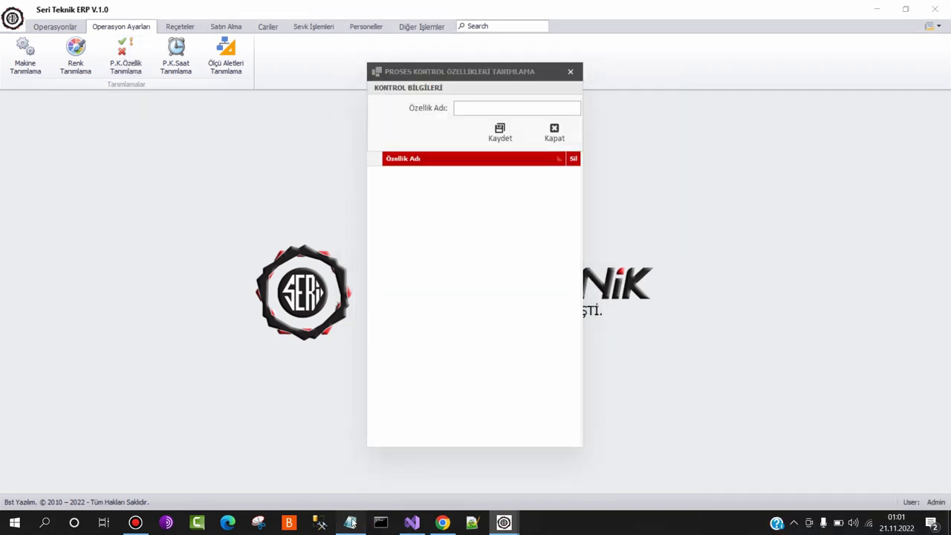
{"action": "left_click", "coordinate": [419, 153]}
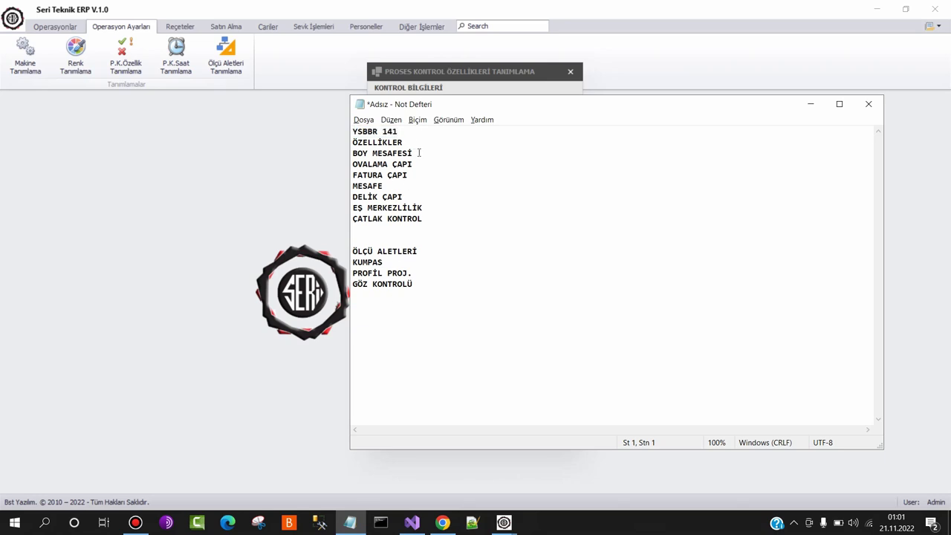
{"action": "left_click", "coordinate": [353, 154], "text": "shift"}
{"action": "key", "text": "ctrl+c"}
{"action": "left_click", "coordinate": [484, 72]}
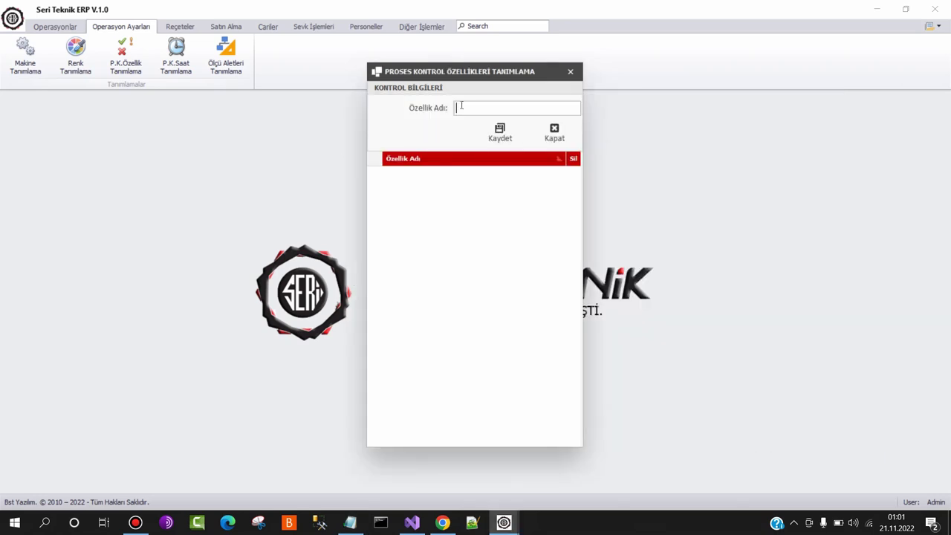
{"action": "key", "text": "ctrl+v"}
{"action": "left_click", "coordinate": [500, 132]}
{"action": "key", "text": "alt+Tab"}
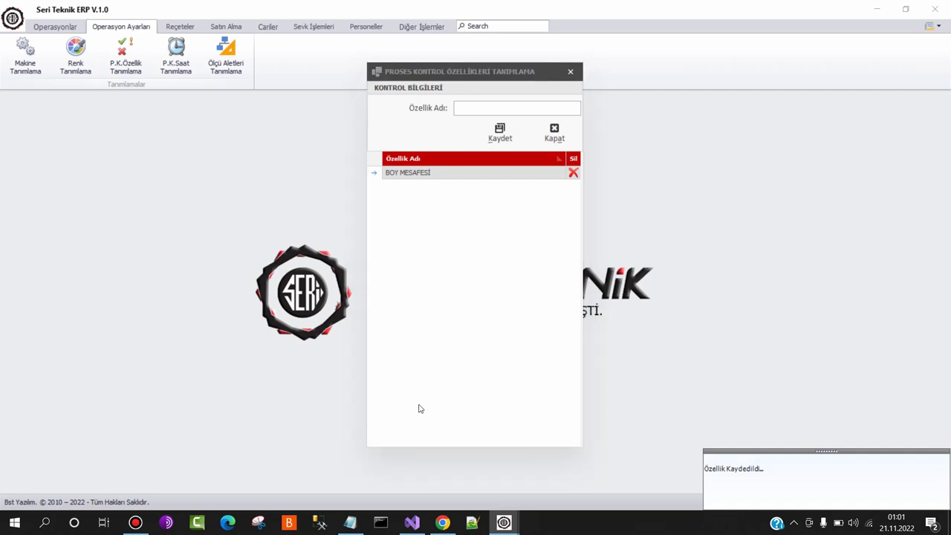
{"action": "left_click_drag", "start_coordinate": [424, 164], "coordinate": [339, 164]}
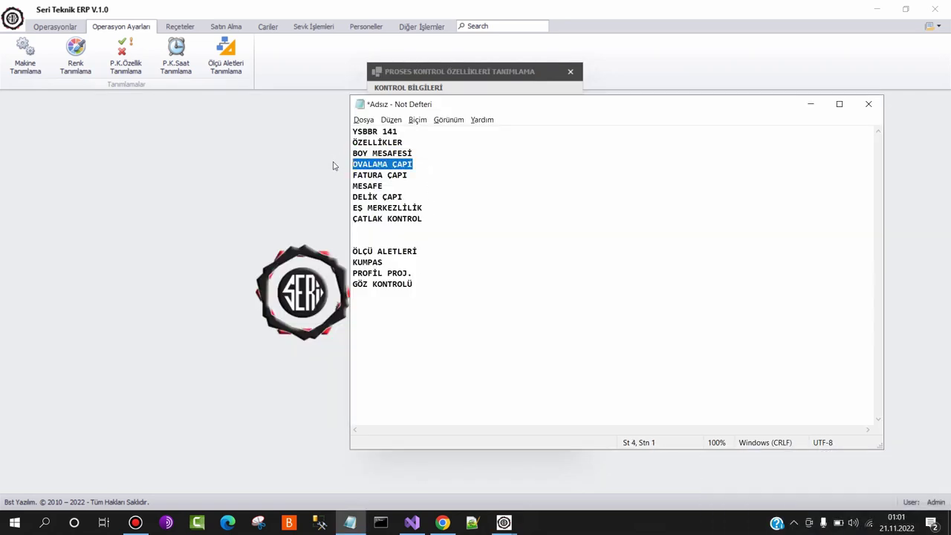
{"action": "key", "text": "ctrl+c"}
{"action": "left_click", "coordinate": [476, 93]}
{"action": "key", "text": "ctrl+v"}
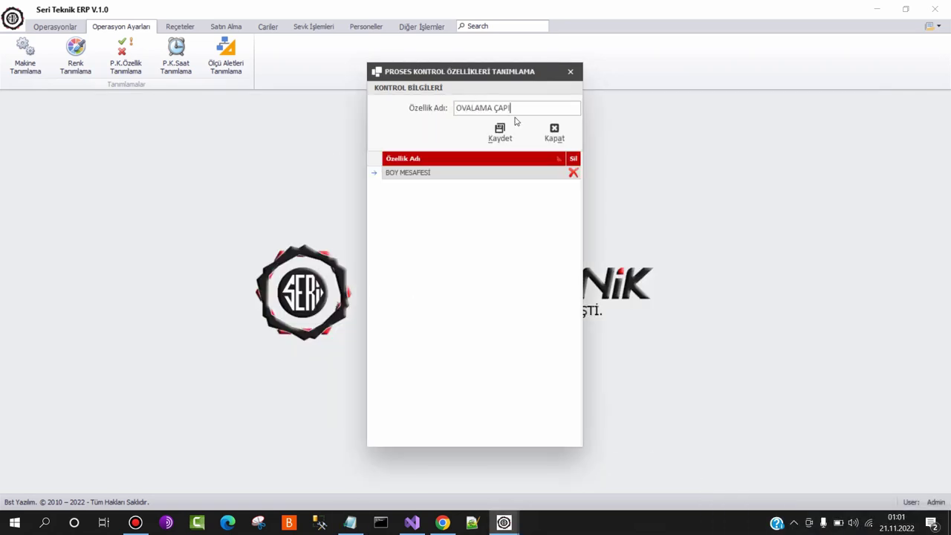
{"action": "left_click", "coordinate": [500, 133]}
Add process control features FATURA ÇAPI and MESAFE from the notes
{"action": "key", "text": "alt+Tab"}
{"action": "left_click_drag", "start_coordinate": [413, 176], "coordinate": [346, 175]}
{"action": "key", "text": "ctrl+c"}
{"action": "key", "text": "alt+Tab"}
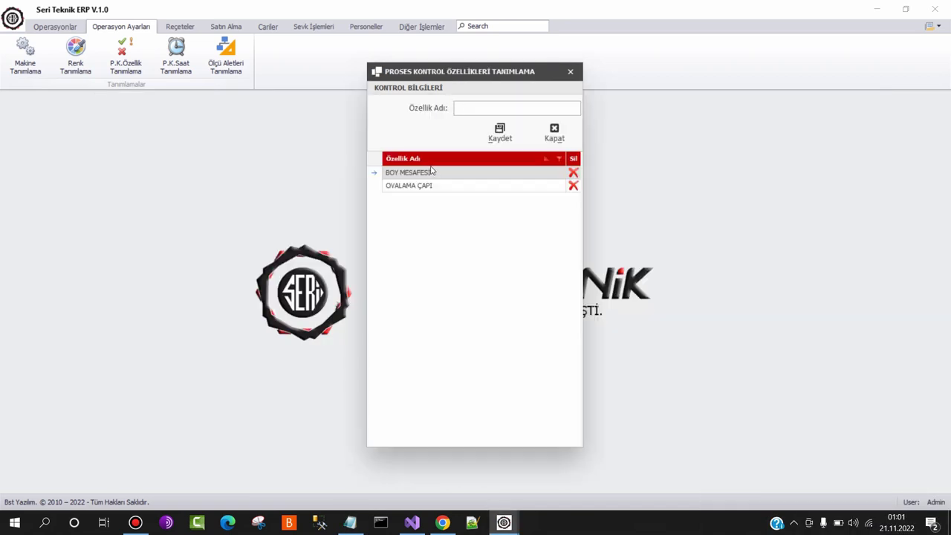
{"action": "key", "text": "ctrl+v"}
{"action": "left_click", "coordinate": [487, 144]}
{"action": "key", "text": "alt+Tab"}
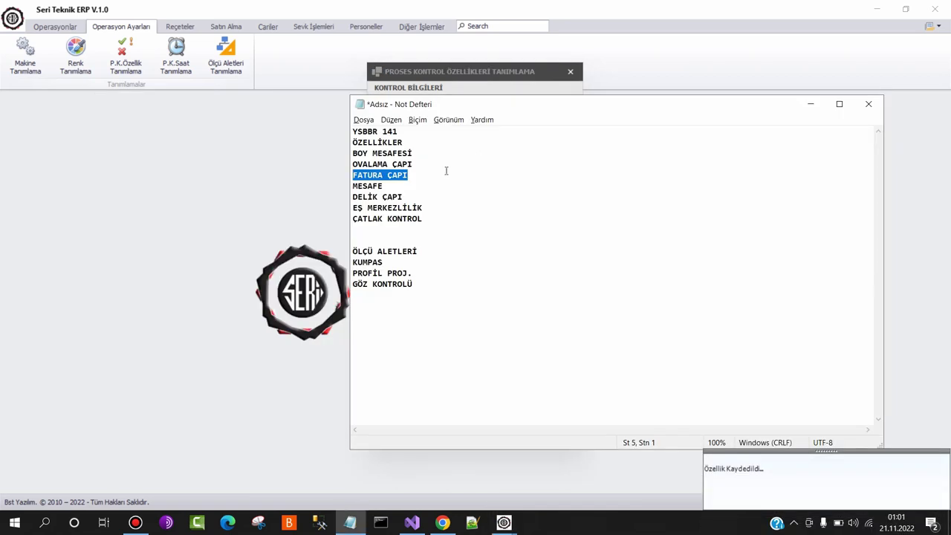
{"action": "left_click_drag", "start_coordinate": [384, 186], "coordinate": [345, 192]}
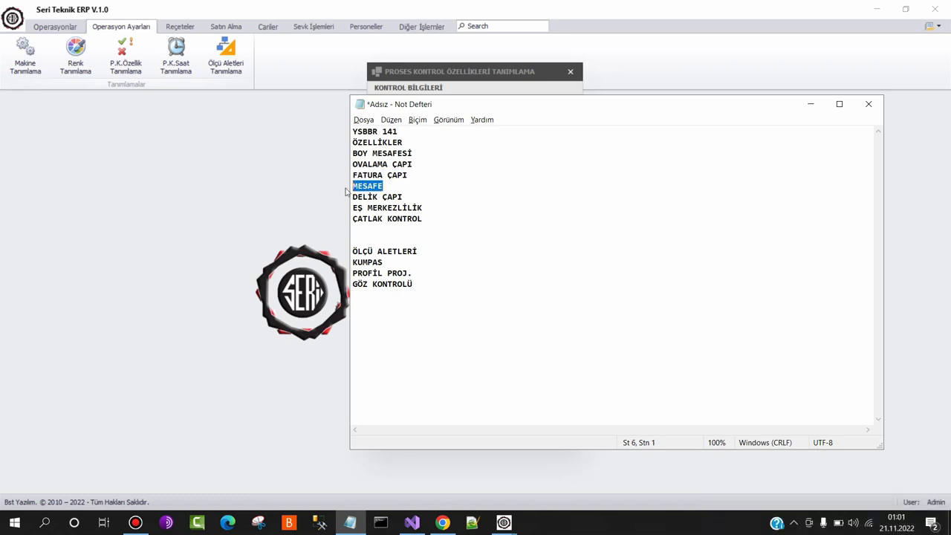
{"action": "key", "text": "ctrl+c"}
{"action": "key", "text": "alt+Tab"}
{"action": "key", "text": "ctrl+v"}
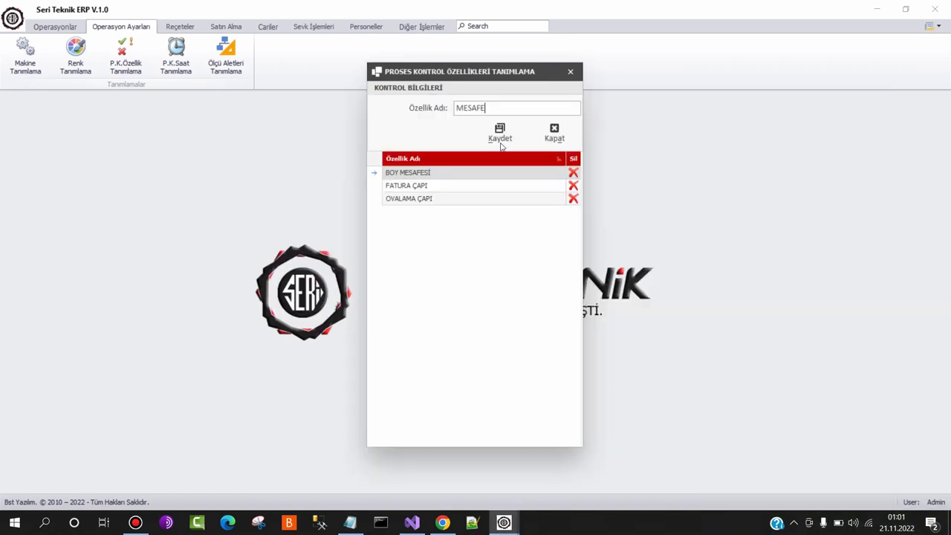
{"action": "left_click", "coordinate": [500, 138]}
Add process control features DELİK ÇAPI and EŞ MERKEZLİLİK from the notes
{"action": "key", "text": "alt+Tab"}
{"action": "left_click_drag", "start_coordinate": [404, 197], "coordinate": [350, 196]}
{"action": "key", "text": "ctrl+c"}
{"action": "left_click", "coordinate": [350, 522]}
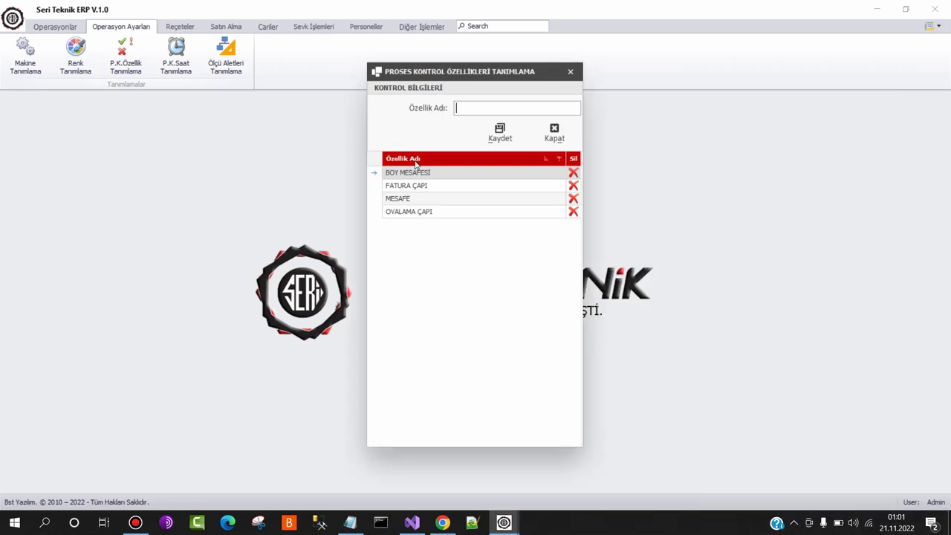
{"action": "key", "text": "ctrl+v"}
{"action": "left_click", "coordinate": [500, 134]}
{"action": "key", "text": "alt+Tab"}
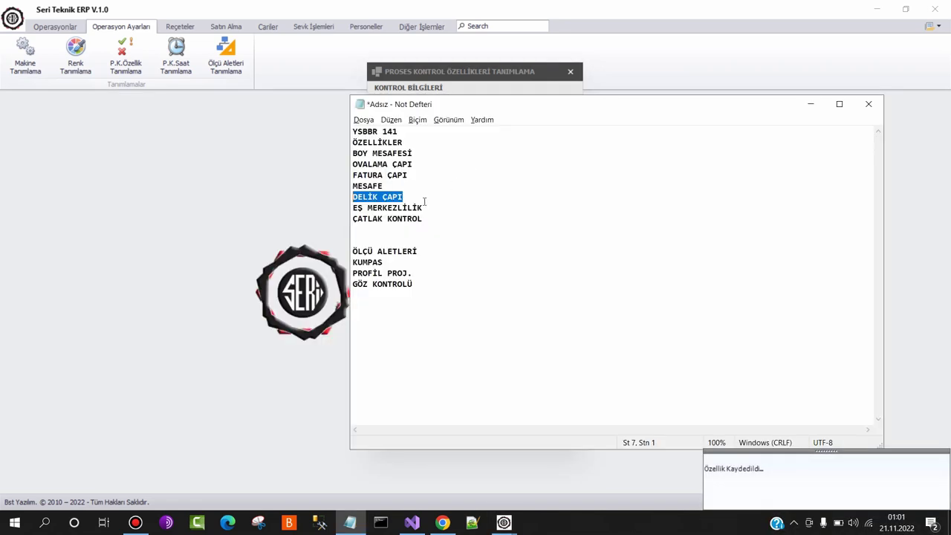
{"action": "left_click_drag", "start_coordinate": [423, 208], "coordinate": [350, 208]}
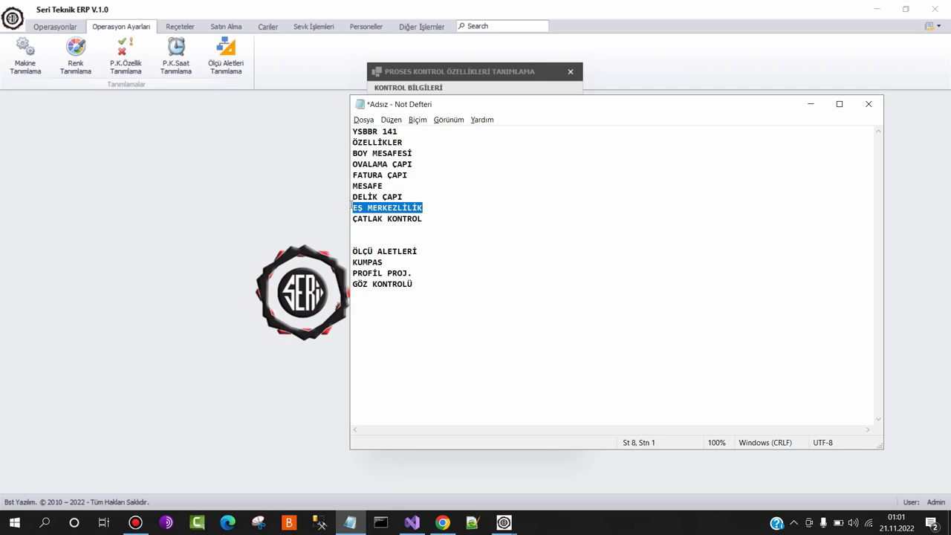
{"action": "key", "text": "ctrl+c"}
{"action": "key", "text": "alt+Tab"}
{"action": "key", "text": "ctrl+v"}
{"action": "left_click", "coordinate": [499, 134]}
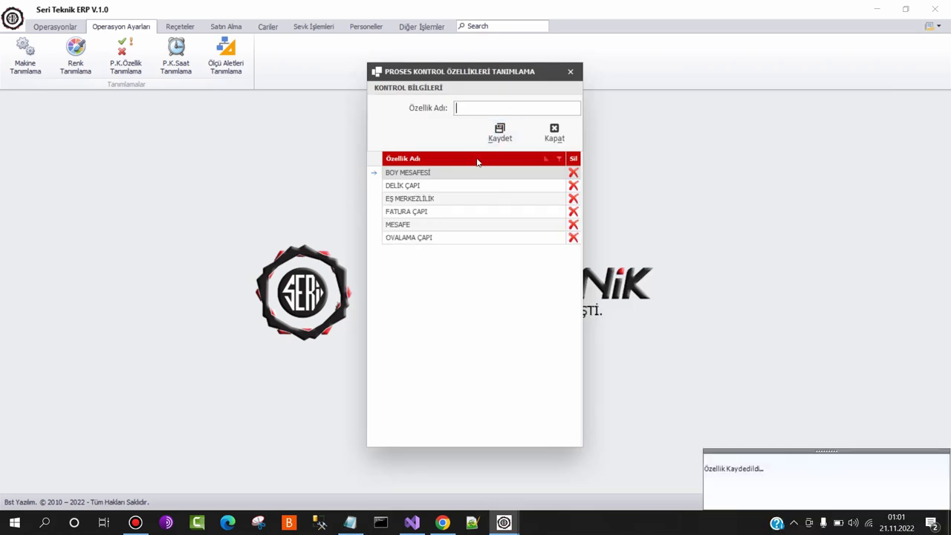
Add ÇATLAK KONTROL, close the properties form, and open the control hours definitions
{"action": "key", "text": "alt+Tab"}
{"action": "left_click_drag", "start_coordinate": [424, 219], "coordinate": [348, 223]}
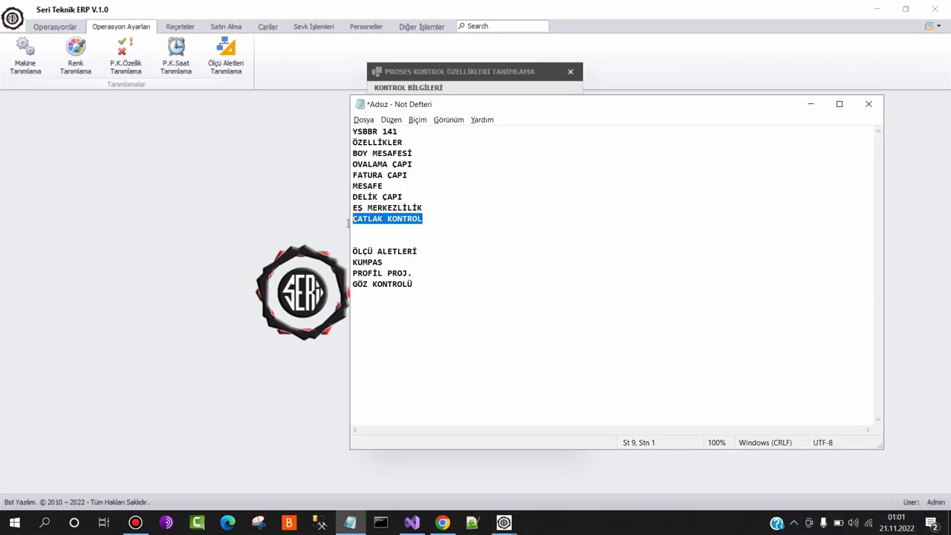
{"action": "key", "text": "ctrl+c"}
{"action": "key", "text": "alt+Tab"}
{"action": "key", "text": "ctrl+v"}
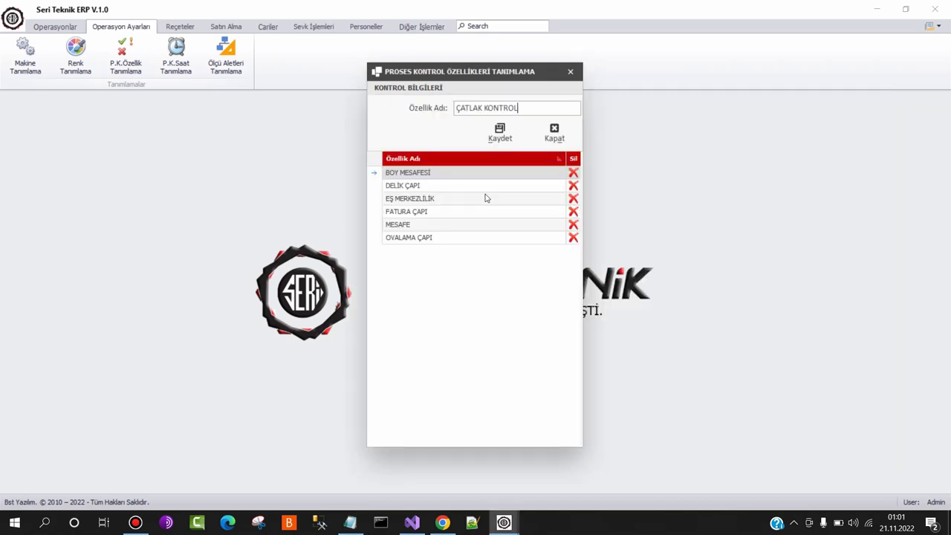
{"action": "left_click", "coordinate": [499, 134]}
{"action": "left_click", "coordinate": [554, 132]}
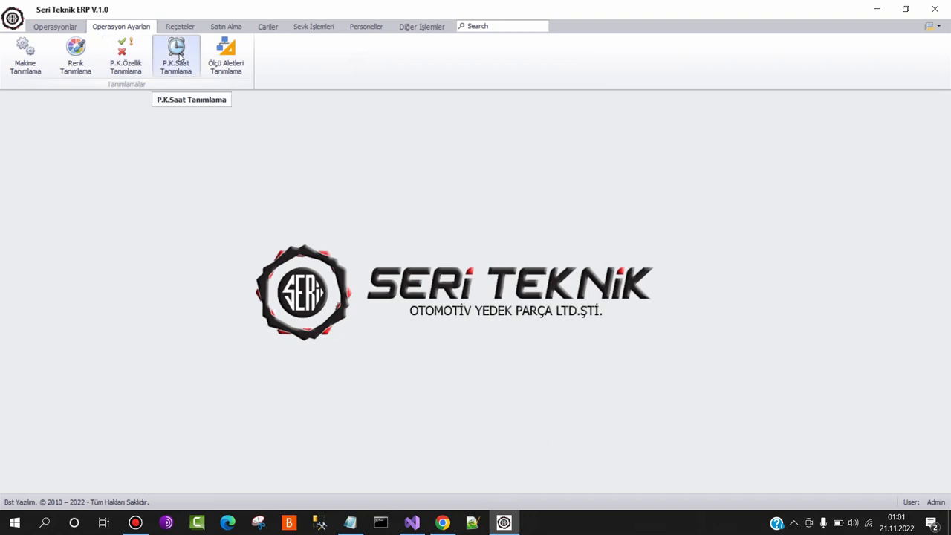
{"action": "left_click", "coordinate": [176, 58]}
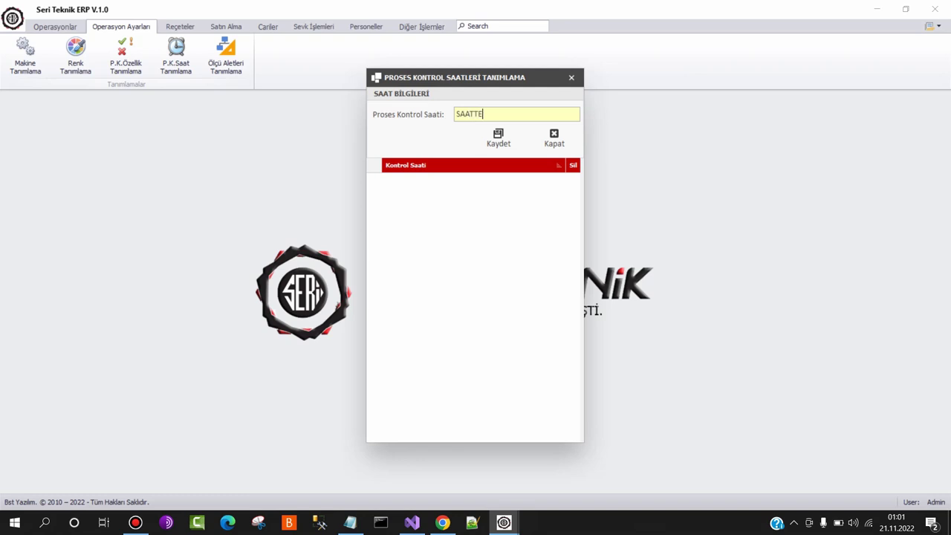
Delete the wrong SAATTE 1 entry, save 1 SAATTE 1 and 2 SAATTE 1, then close the window
{"action": "type", "text": "SAATTE 1"}
{"action": "key", "text": "Return"}
{"action": "type", "text": "S"}
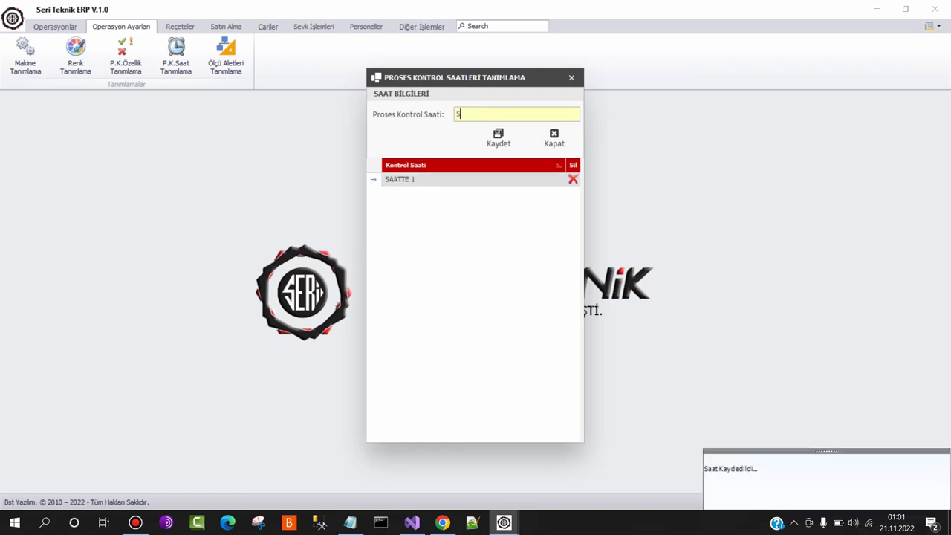
{"action": "type", "text": "AAT"}
{"action": "key", "text": "BackSpace"}
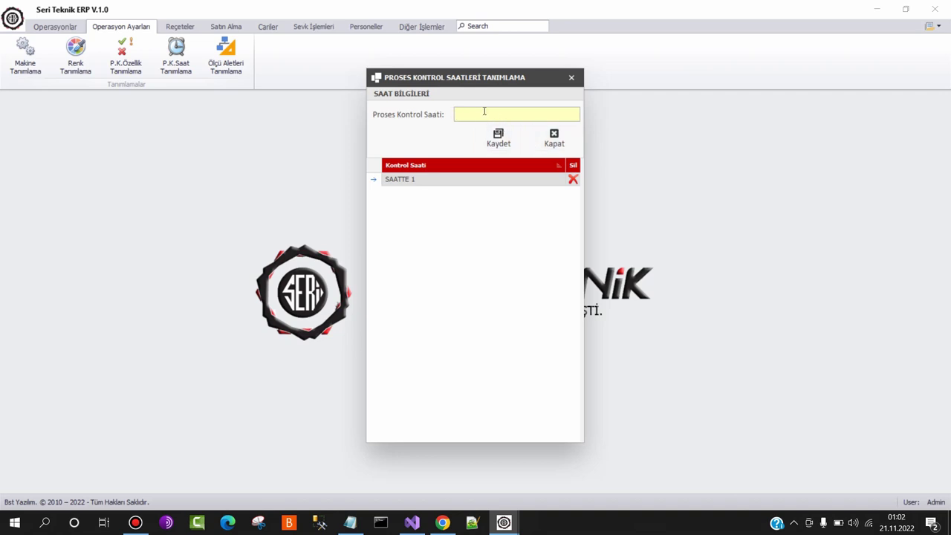
{"action": "left_click", "coordinate": [573, 179]}
{"action": "left_click", "coordinate": [451, 286]}
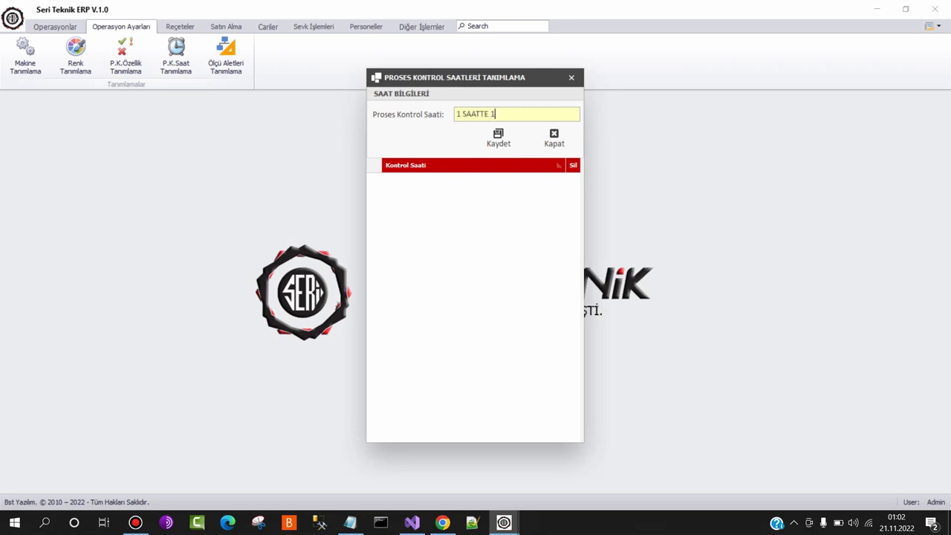
{"action": "key", "text": "Tab"}
{"action": "key", "text": "Return"}
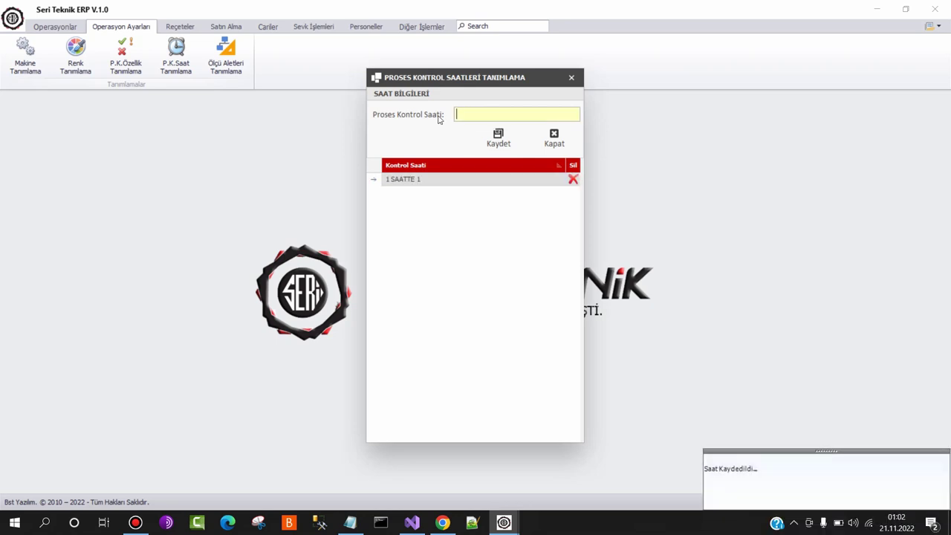
{"action": "type", "text": "2 SAATTE 1"}
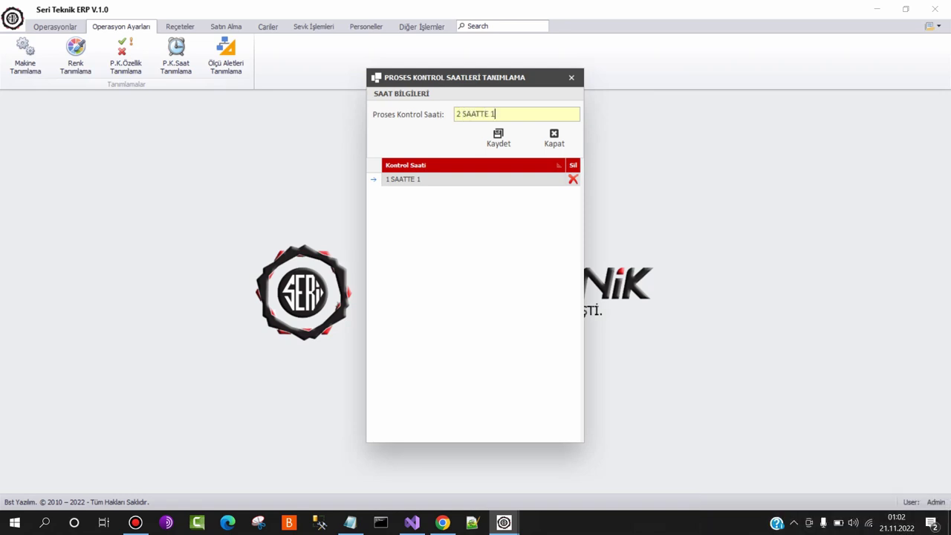
{"action": "left_click", "coordinate": [498, 138]}
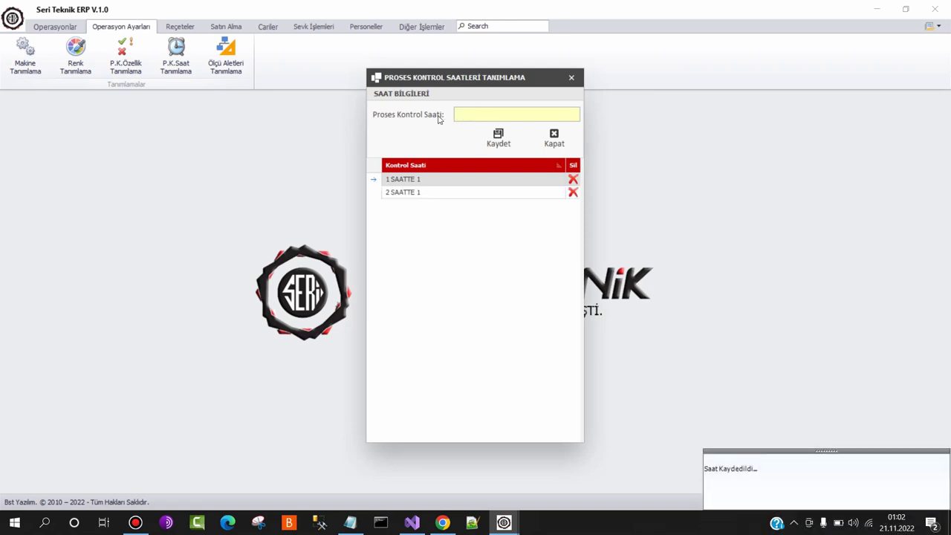
{"action": "left_click", "coordinate": [555, 137]}
Add KUMPAS as a measuring instrument, copying the name from the Notepad notes
{"action": "left_click", "coordinate": [224, 53]}
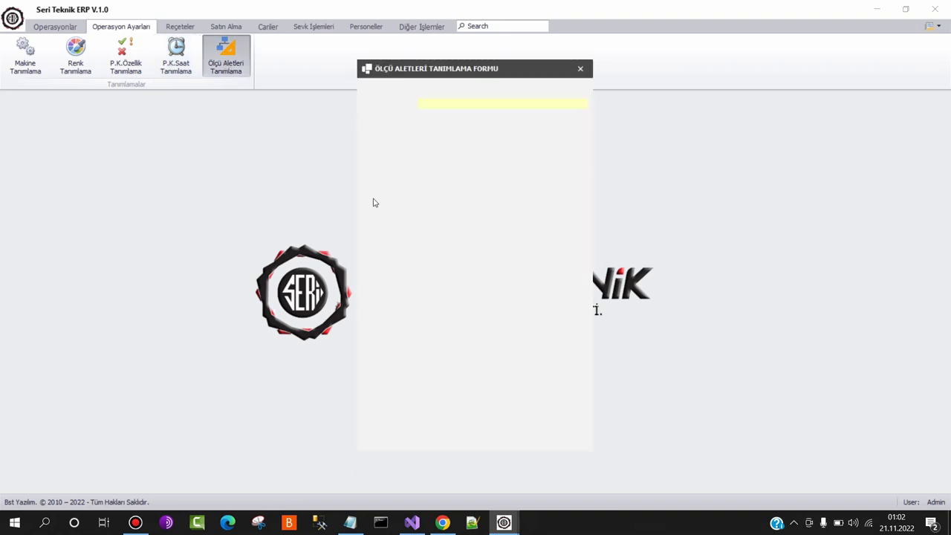
{"action": "key", "text": "alt+Tab"}
{"action": "key", "text": "Tab"}
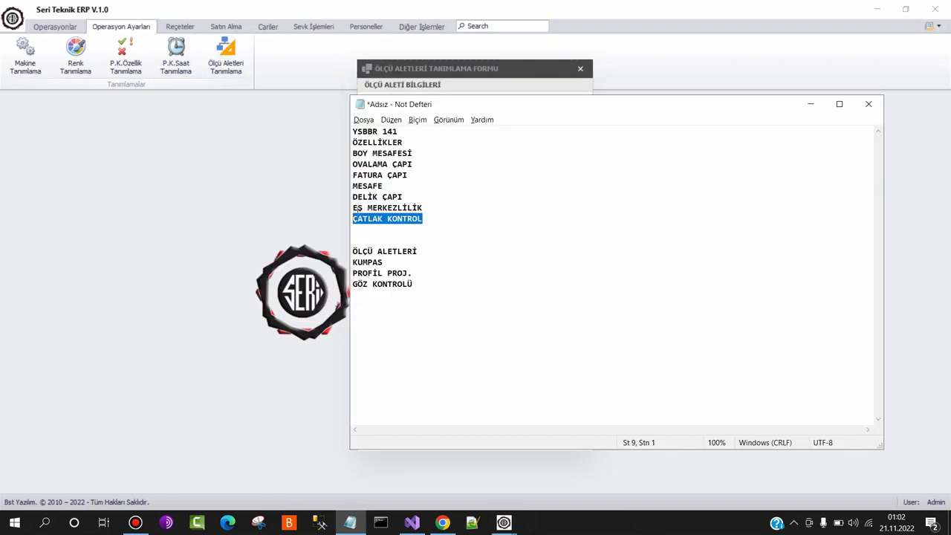
{"action": "left_click", "coordinate": [428, 251]}
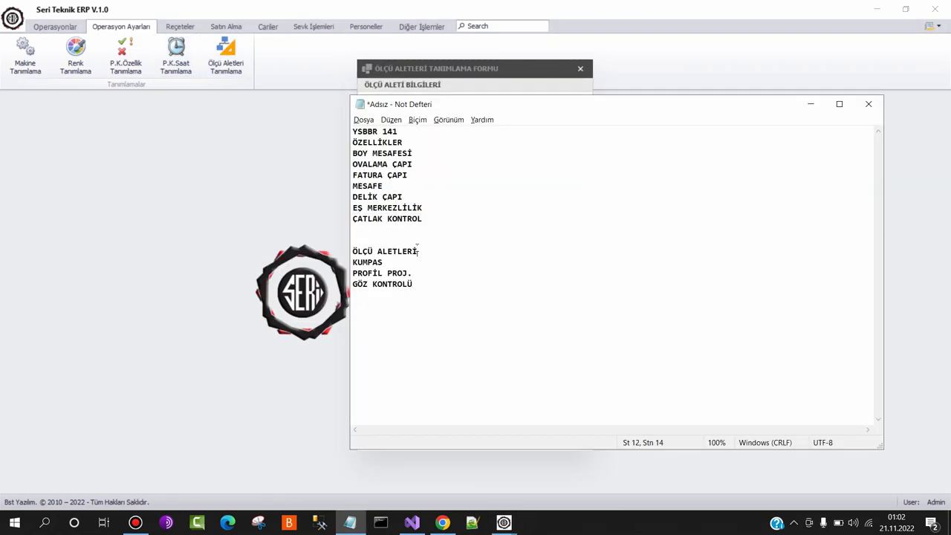
{"action": "left_click_drag", "start_coordinate": [388, 260], "coordinate": [352, 261]}
{"action": "key", "text": "ctrl+c"}
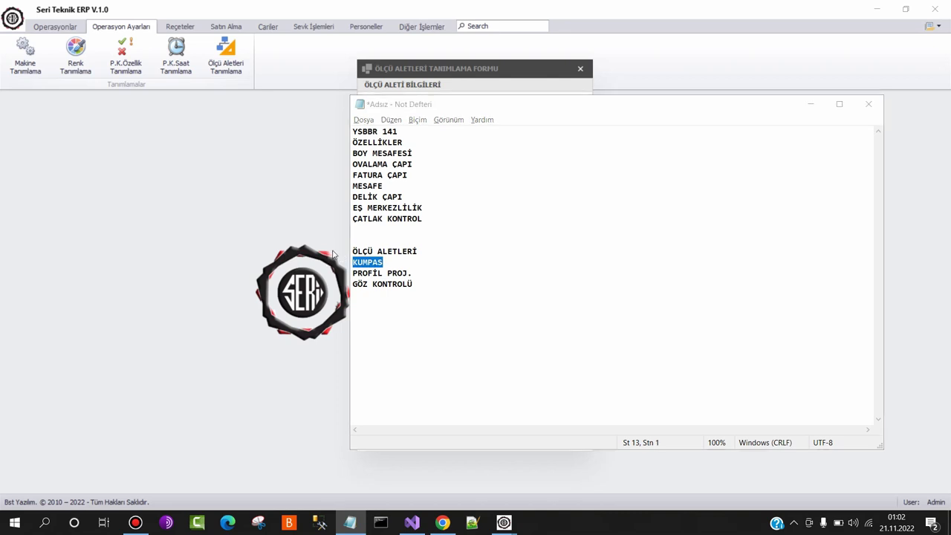
{"action": "key", "text": "alt+Tab"}
{"action": "key", "text": "ctrl+v"}
{"action": "left_click", "coordinate": [485, 135]}
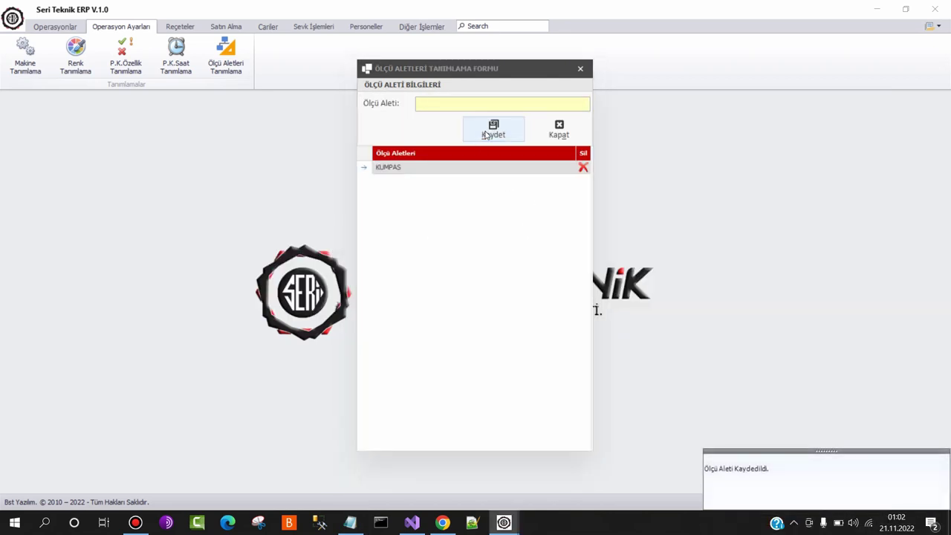
Add PROFİL PROJ. as a measuring instrument
{"action": "key", "text": "alt+Tab"}
{"action": "left_click_drag", "start_coordinate": [421, 270], "coordinate": [344, 277]}
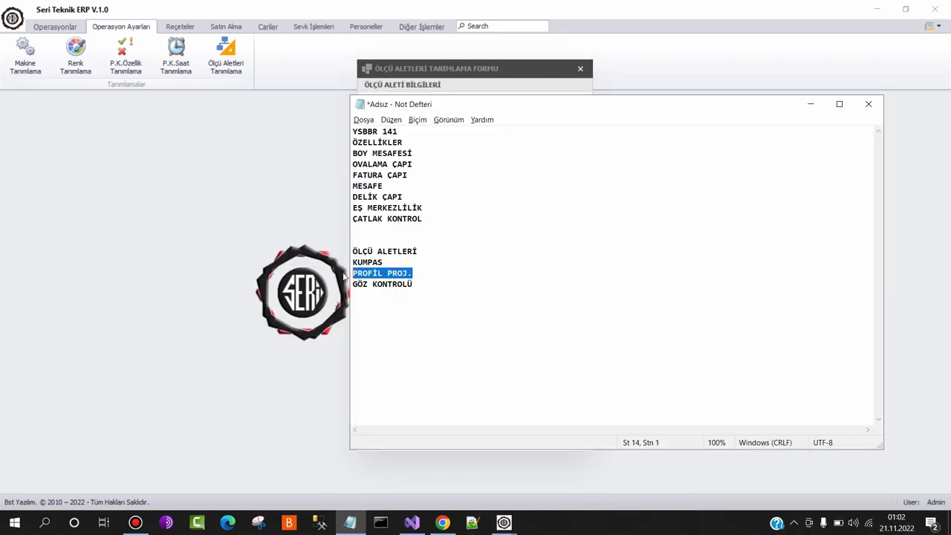
{"action": "key", "text": "ctrl+c"}
{"action": "key", "text": "alt+Tab"}
{"action": "key", "text": "ctrl+v"}
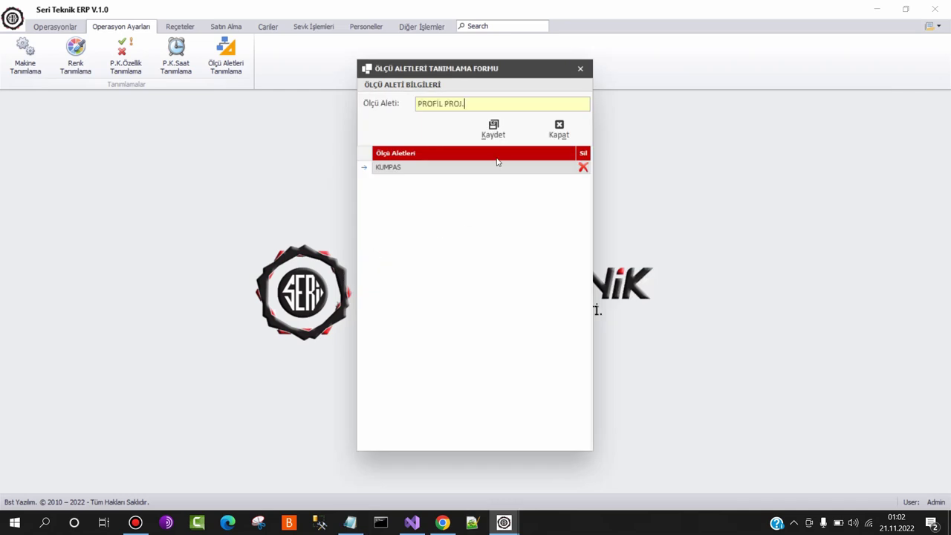
{"action": "left_click", "coordinate": [494, 134]}
Add GÖZ KONTROLÜ as a measuring instrument
{"action": "key", "text": "alt+Tab"}
{"action": "left_click_drag", "start_coordinate": [424, 293], "coordinate": [332, 281]}
{"action": "key", "text": "ctrl+c"}
{"action": "key", "text": "alt+Tab"}
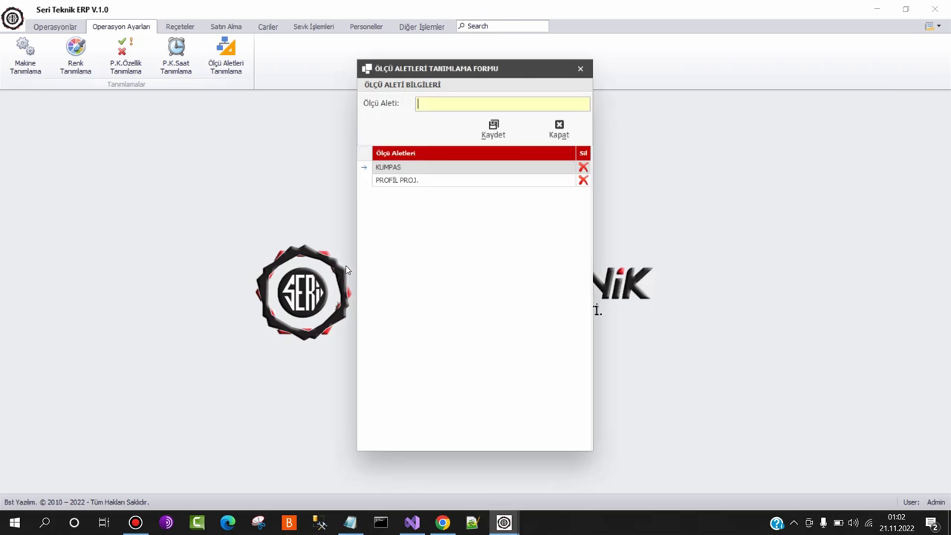
{"action": "key", "text": "ctrl+v"}
{"action": "left_click", "coordinate": [507, 136]}
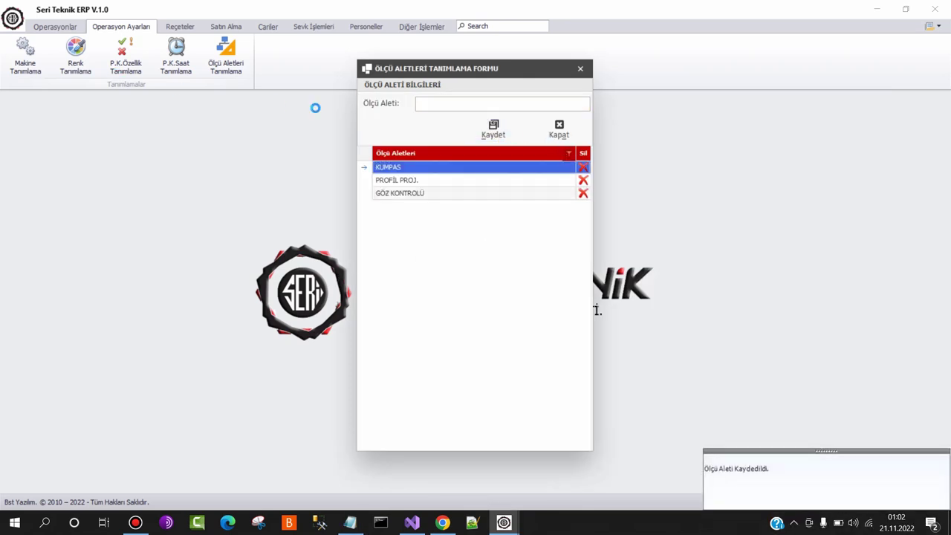
Close the measuring instruments form and return to the Reçeteler section
{"action": "left_click", "coordinate": [569, 153]}
{"action": "key", "text": "Escape"}
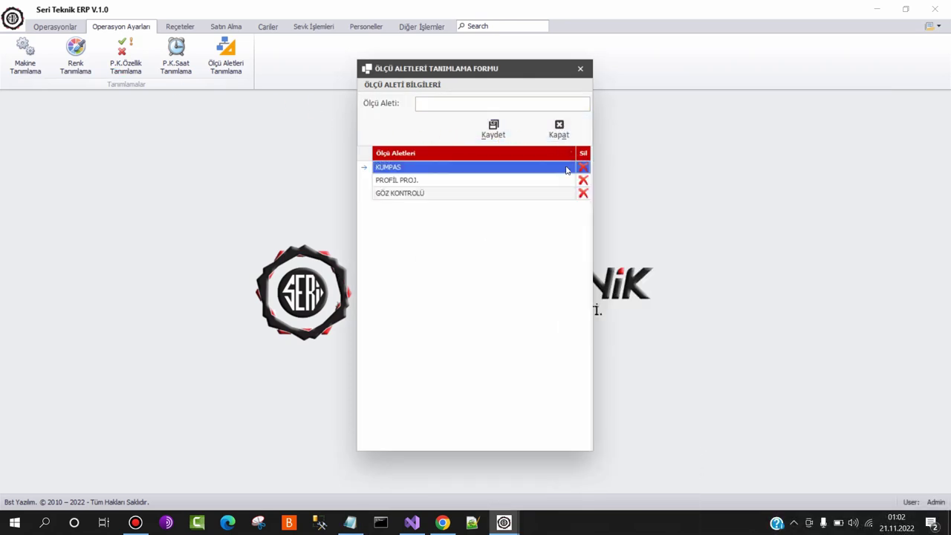
{"action": "left_click", "coordinate": [558, 129]}
{"action": "left_click", "coordinate": [180, 27]}
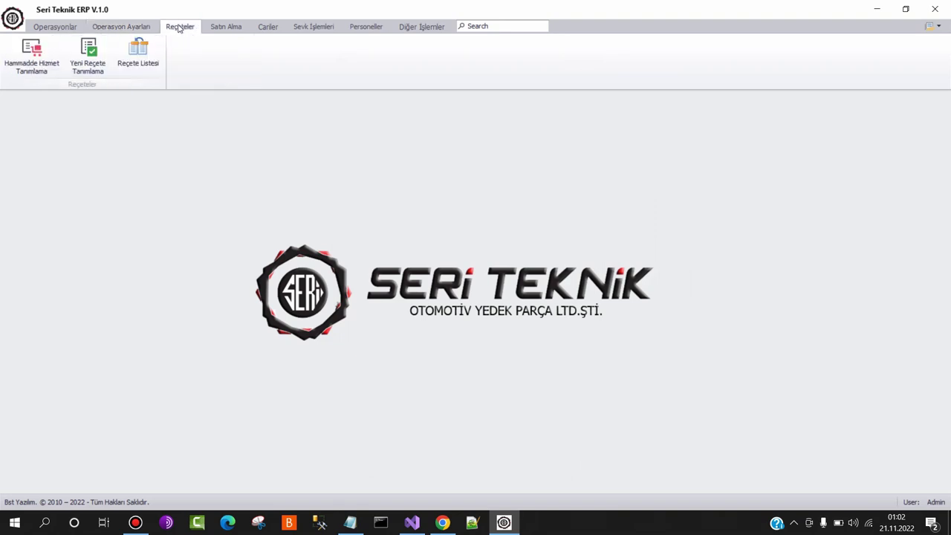
Empty the work-order cost table and re-add ELEKTRİK at its 28.11.2022 price of 1,2000
{"action": "left_click", "coordinate": [22, 64]}
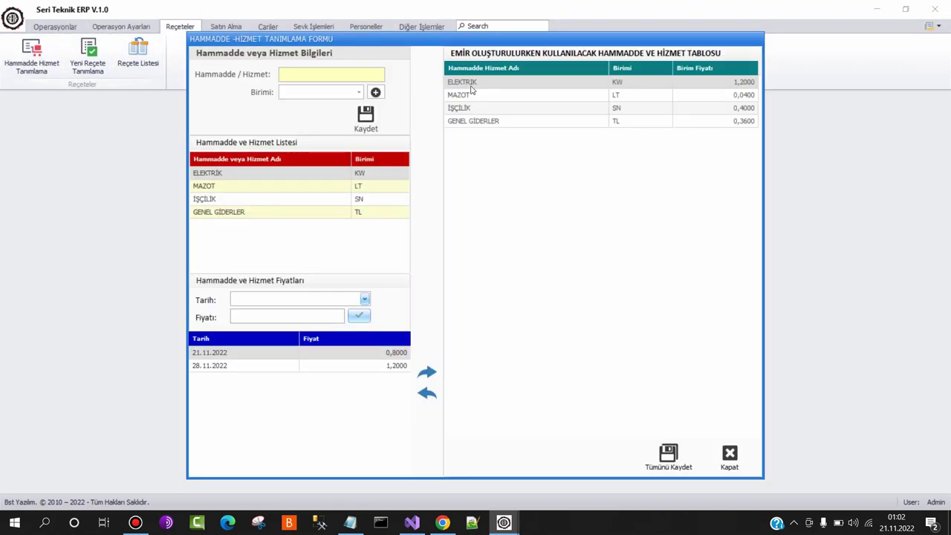
{"action": "left_click", "coordinate": [562, 83]}
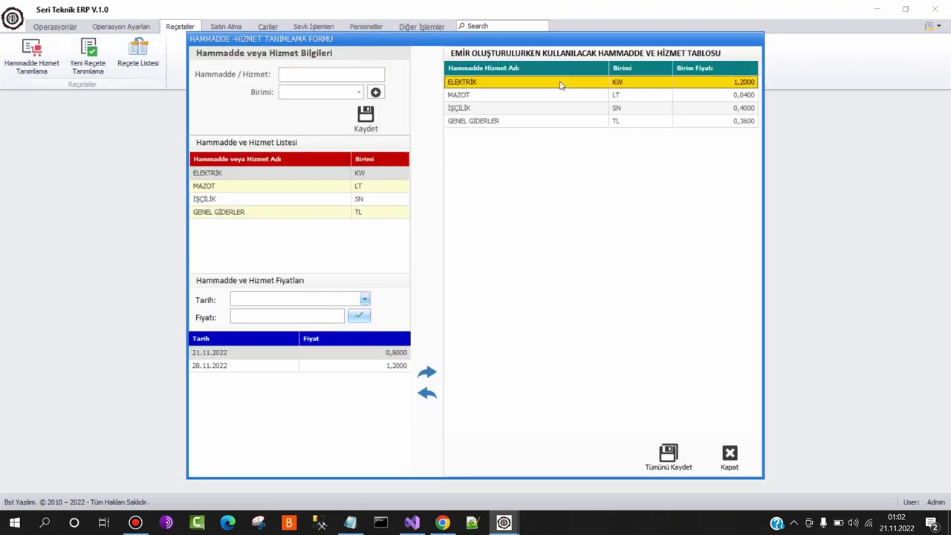
{"action": "left_click", "coordinate": [427, 394]}
{"action": "left_click", "coordinate": [428, 395]}
{"action": "left_click", "coordinate": [429, 396]}
{"action": "left_click", "coordinate": [428, 395]}
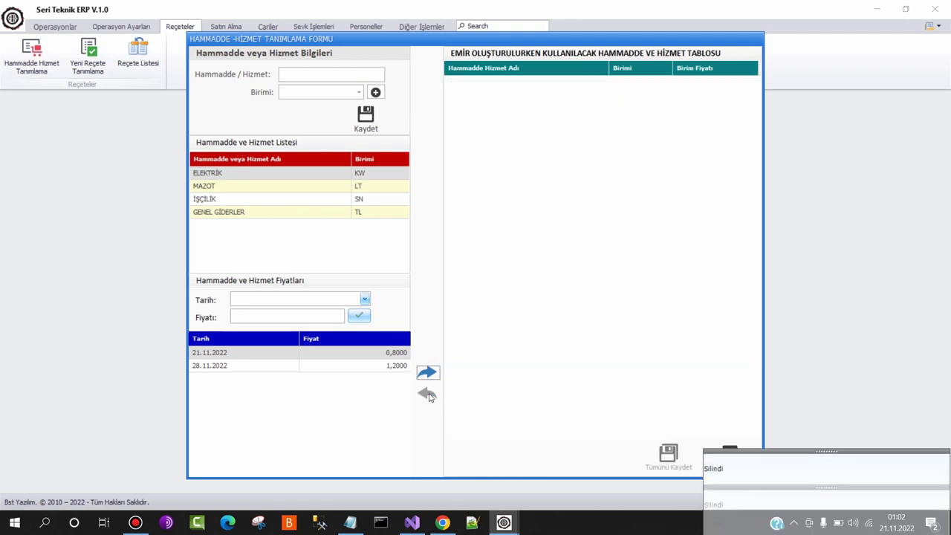
{"action": "left_click", "coordinate": [238, 174]}
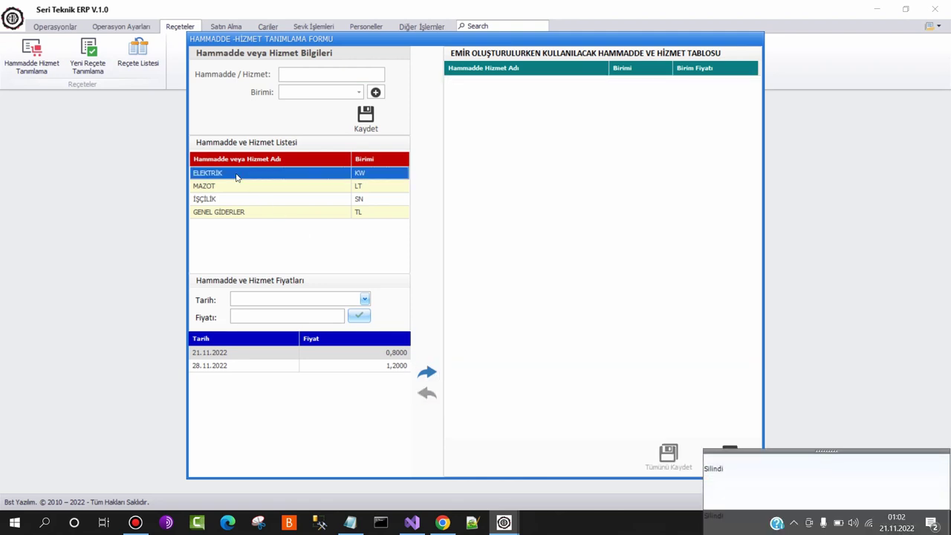
{"action": "left_click", "coordinate": [367, 367]}
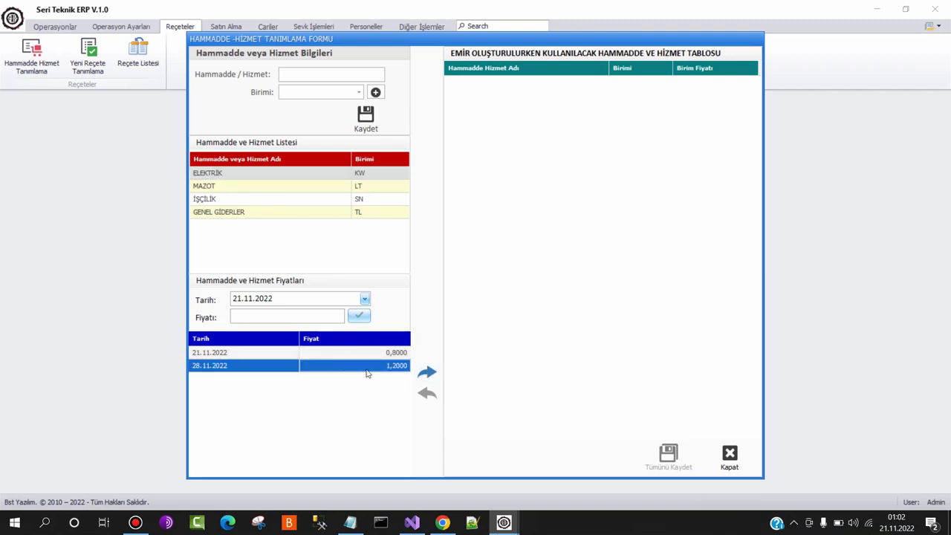
{"action": "left_click", "coordinate": [428, 373]}
Record a new MAZOT price of 0,0500 and add MAZOT at that price
{"action": "left_click", "coordinate": [256, 186]}
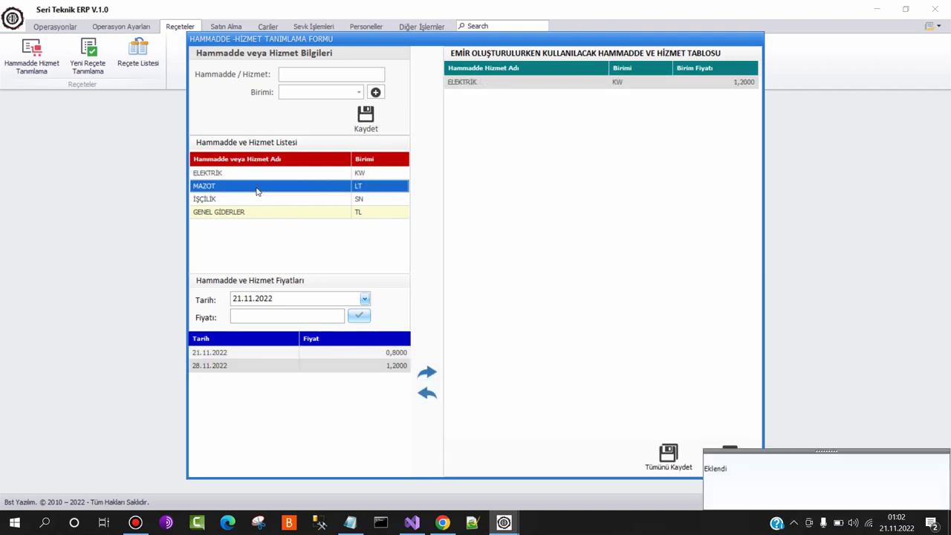
{"action": "left_click", "coordinate": [359, 352]}
{"action": "left_click", "coordinate": [272, 320]}
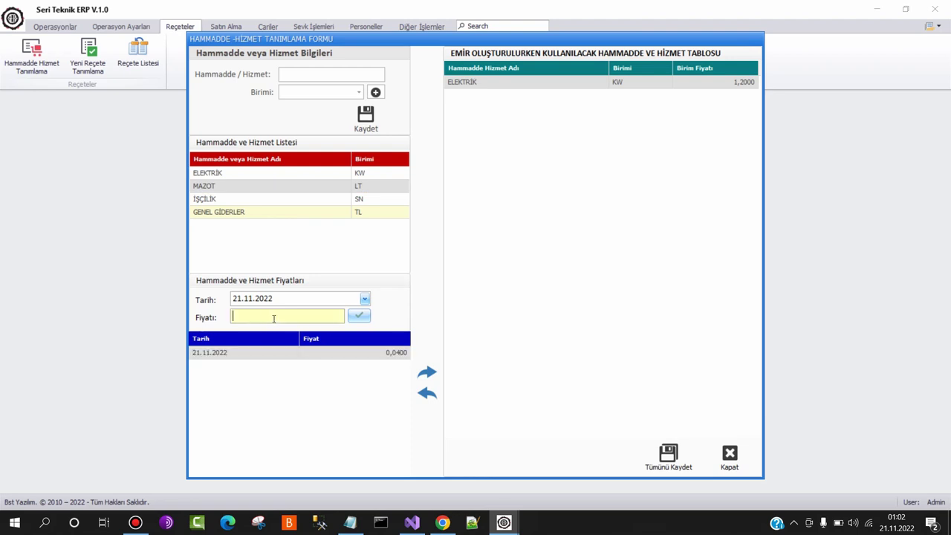
{"action": "type", "text": "0,05"}
{"action": "left_click", "coordinate": [359, 316]}
{"action": "left_click", "coordinate": [249, 188]}
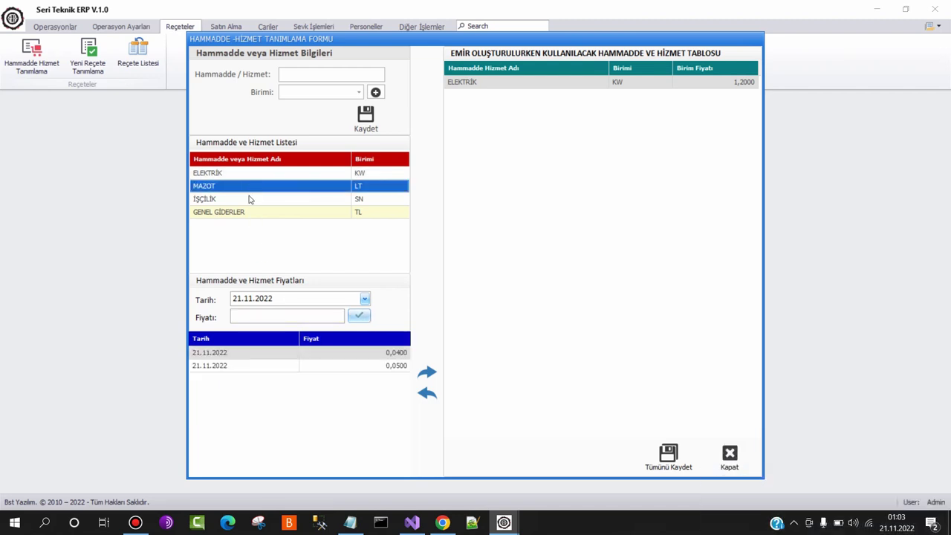
{"action": "left_click", "coordinate": [387, 366]}
{"action": "left_click", "coordinate": [427, 372]}
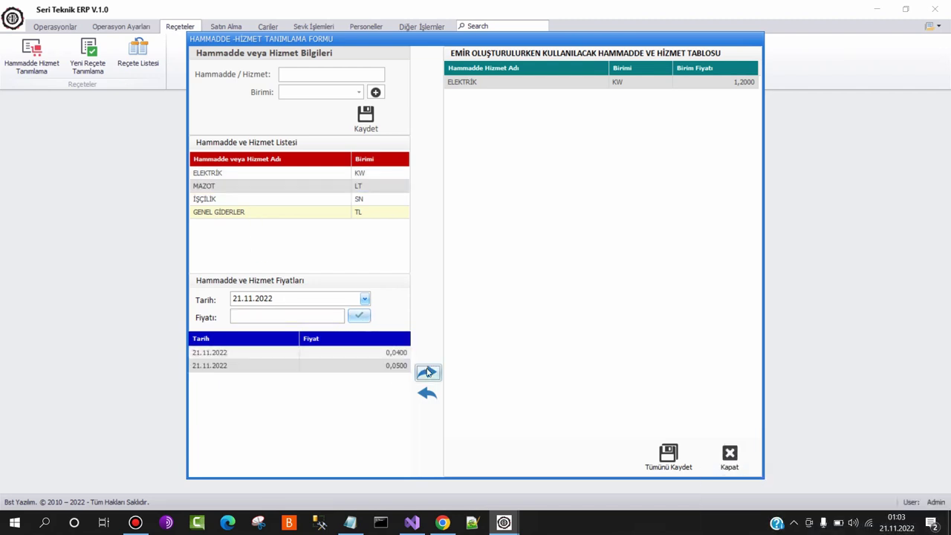
Add İŞÇİLİK at 0,4000 and GENEL GİDERLER, then save all resource changes
{"action": "left_click", "coordinate": [213, 200]}
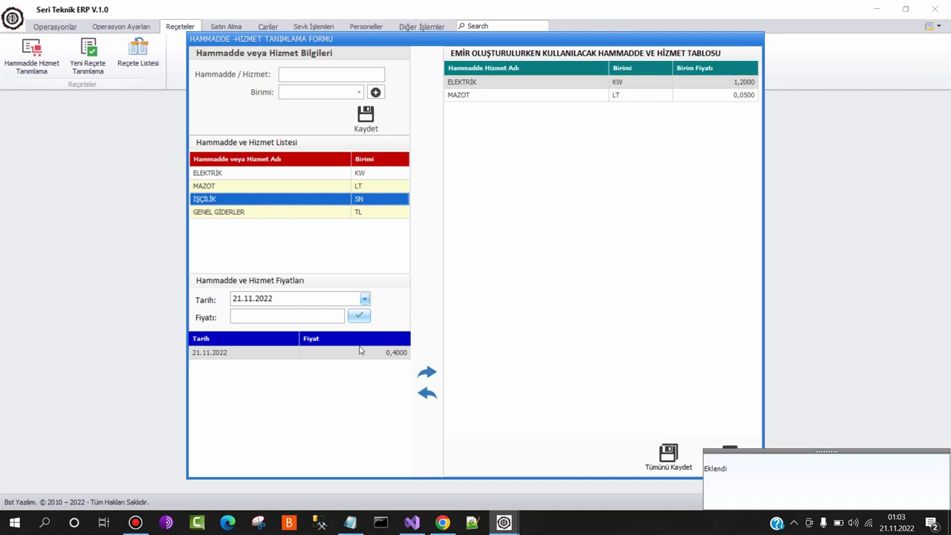
{"action": "left_click", "coordinate": [427, 371]}
{"action": "left_click", "coordinate": [290, 214]}
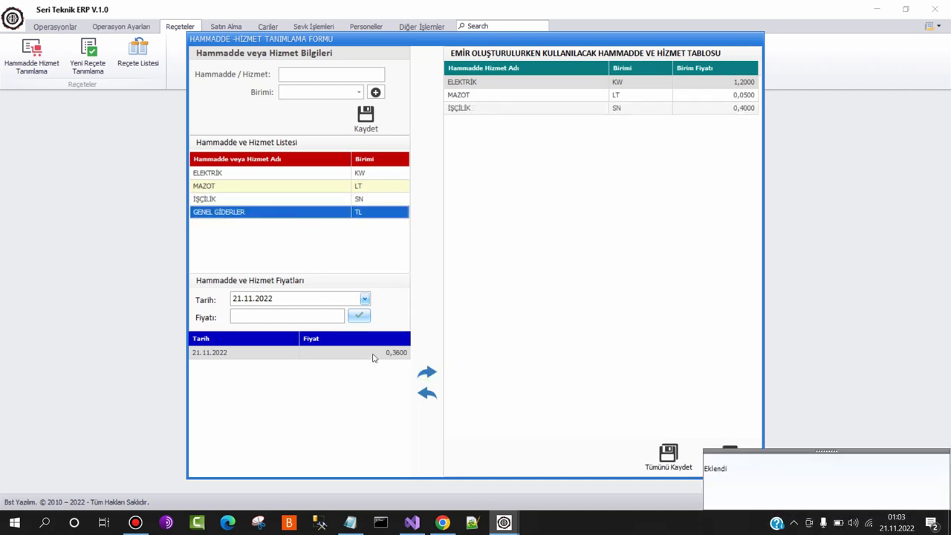
{"action": "left_click", "coordinate": [427, 372]}
{"action": "left_click", "coordinate": [668, 454]}
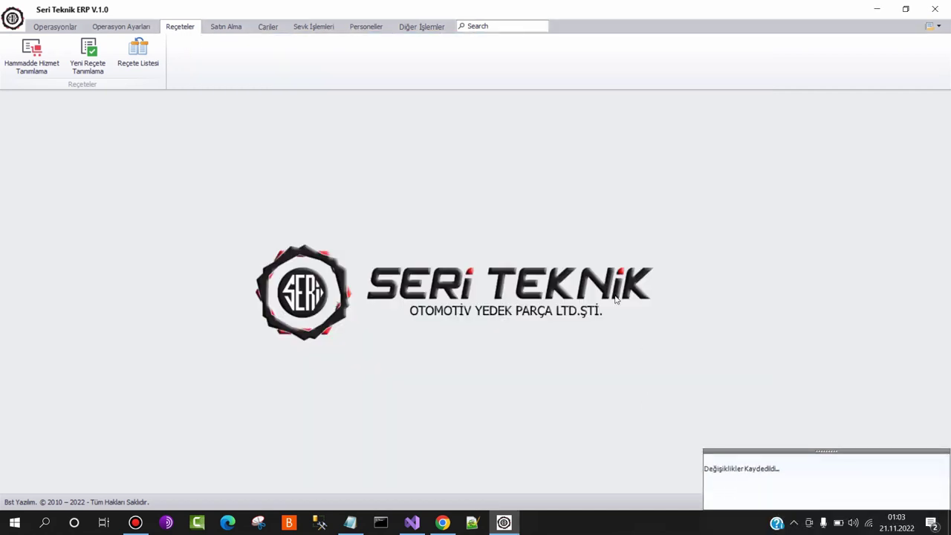
Start recipe YSBBR 141 for CAM KIRMA ÇEKİCİ with 0.6 KG of 12'LİK ÇELİK stock material
{"action": "left_click", "coordinate": [88, 62]}
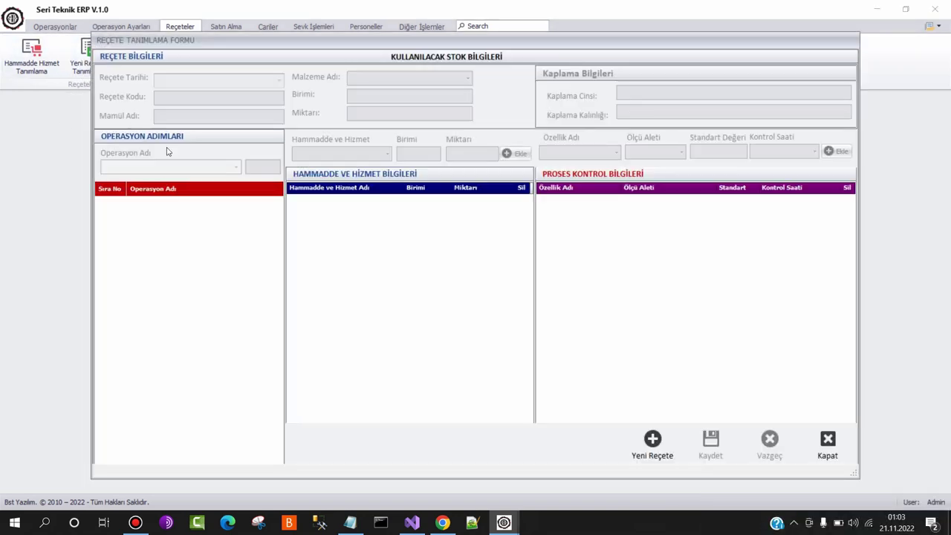
{"action": "left_click", "coordinate": [655, 446]}
{"action": "left_click", "coordinate": [182, 95]}
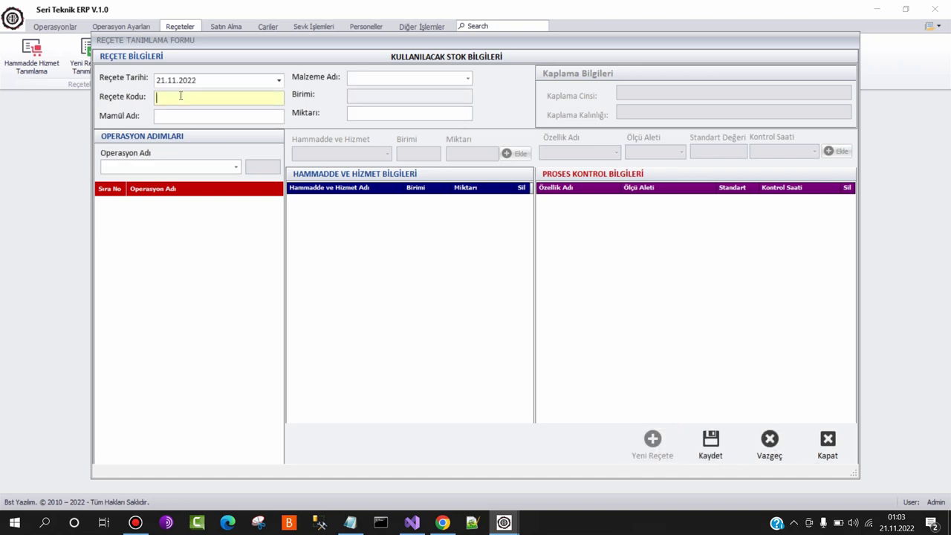
{"action": "left_click", "coordinate": [350, 522]}
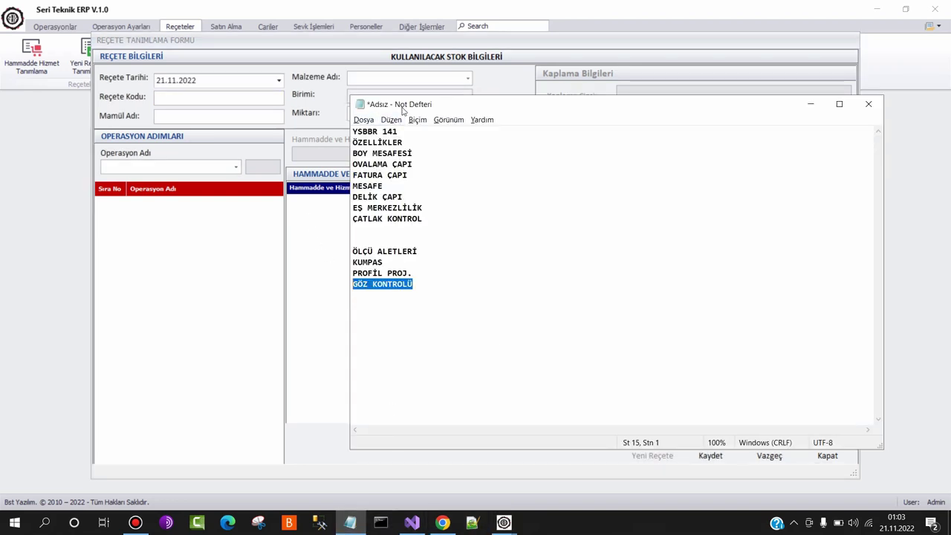
{"action": "left_click_drag", "start_coordinate": [411, 132], "coordinate": [329, 132]}
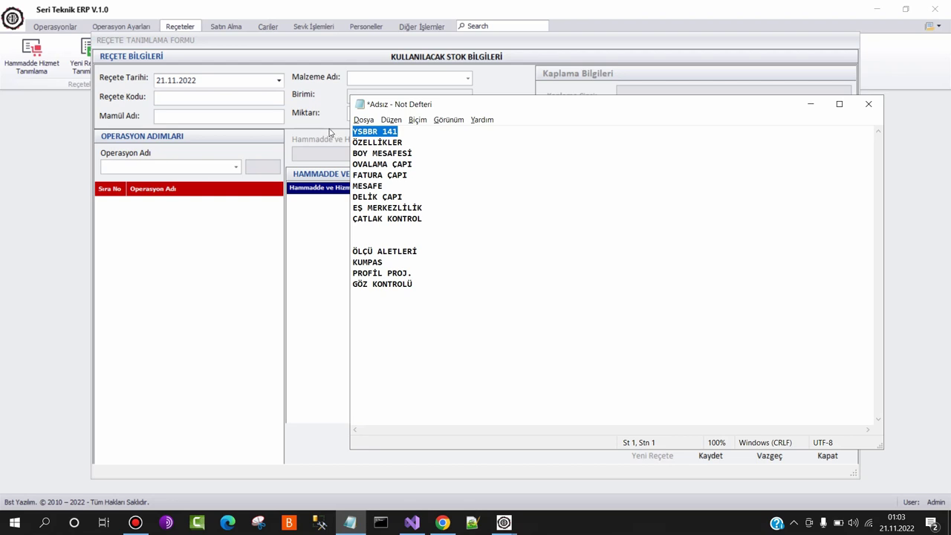
{"action": "left_click", "coordinate": [193, 98]}
{"action": "type", "text": "YSBBR 141"}
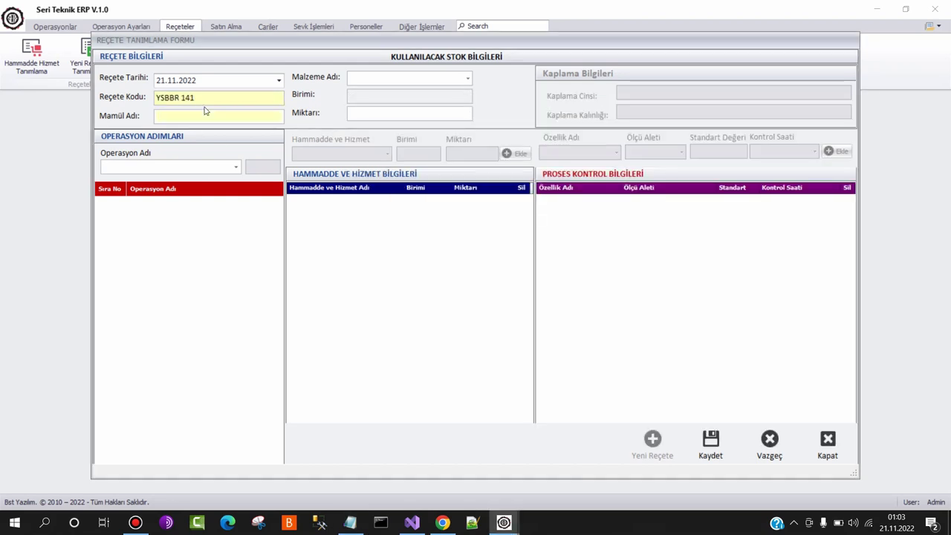
{"action": "type", "text": "CAM KIRMA ÇEKICI"}
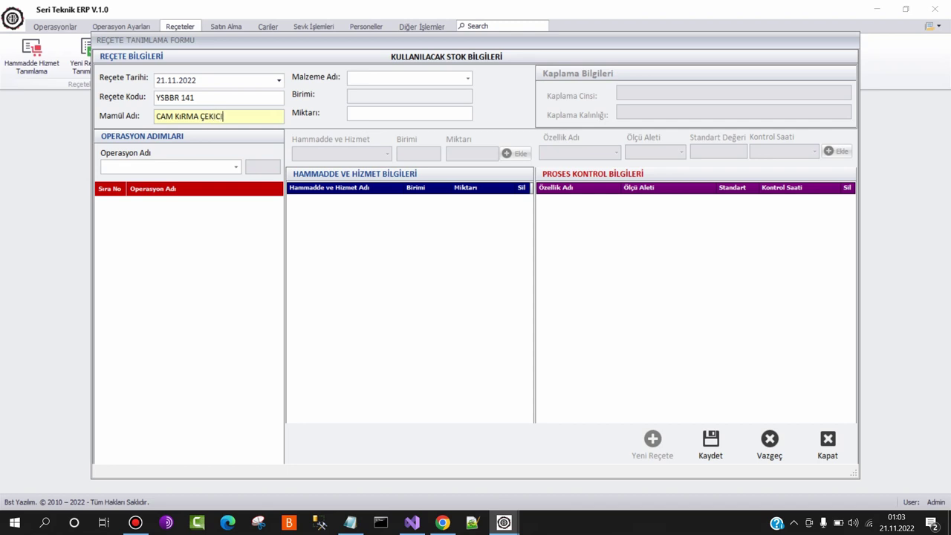
{"action": "left_click", "coordinate": [399, 78]}
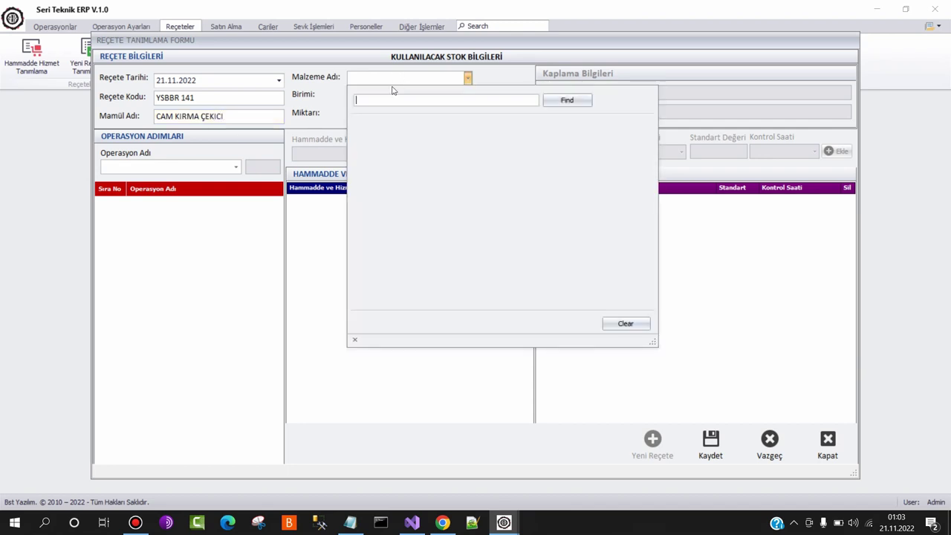
{"action": "left_click", "coordinate": [402, 139]}
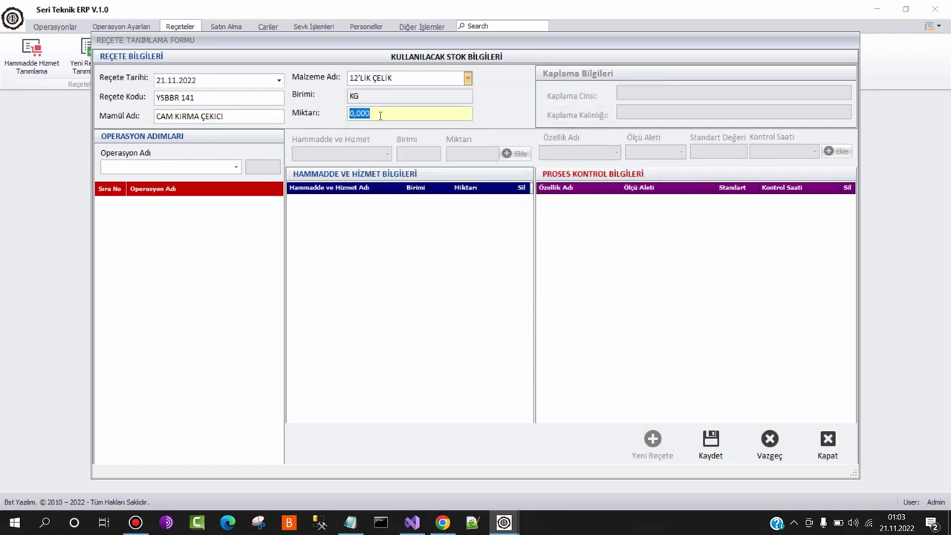
{"action": "type", "text": "0"}
Add the operations TORNALAMA DBK, YIKAMA and KAPLAMA to the recipe
{"action": "left_click", "coordinate": [141, 167]}
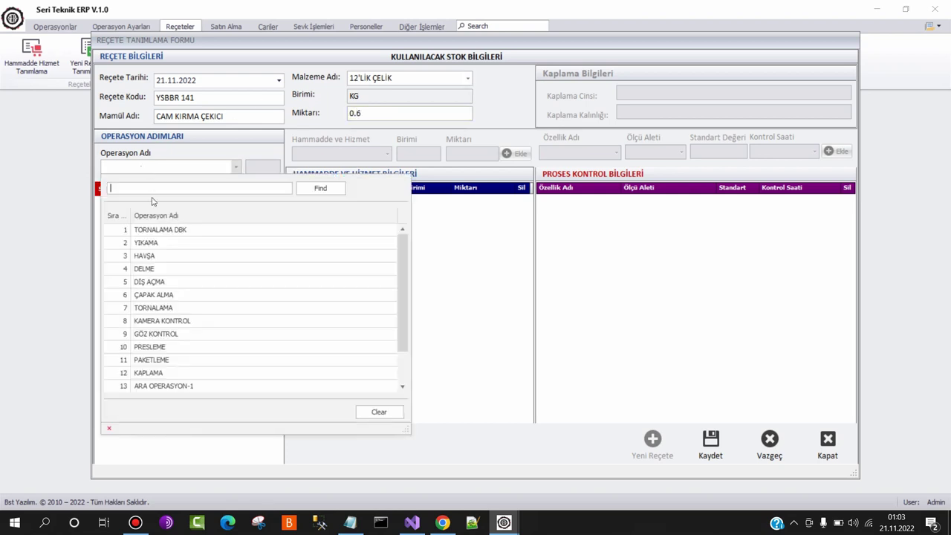
{"action": "left_click", "coordinate": [163, 230]}
{"action": "left_click", "coordinate": [165, 170]}
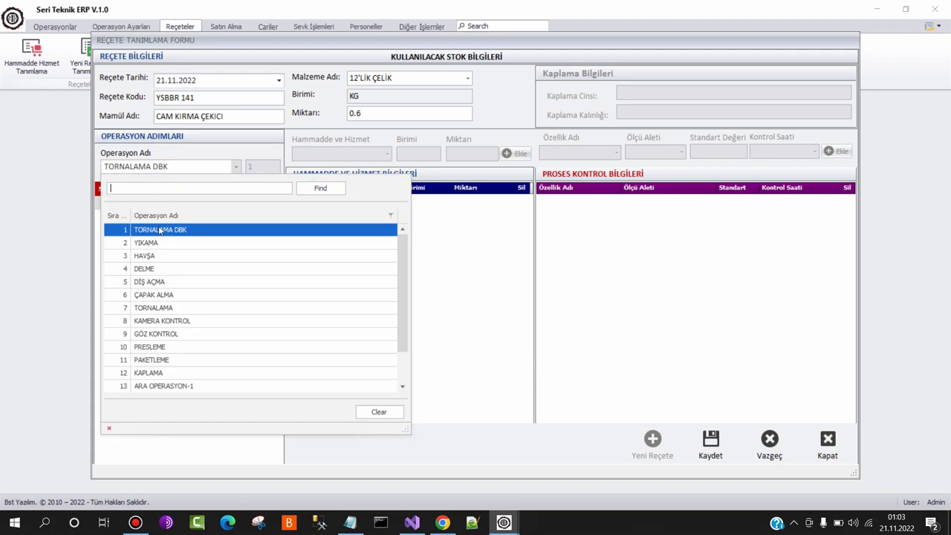
{"action": "left_click", "coordinate": [165, 244]}
{"action": "left_click", "coordinate": [160, 168]}
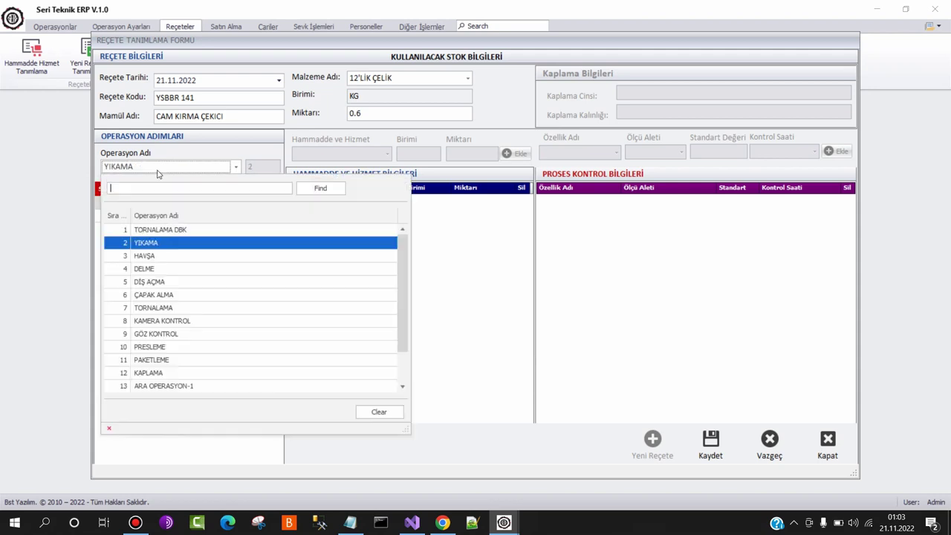
{"action": "left_click", "coordinate": [192, 374]}
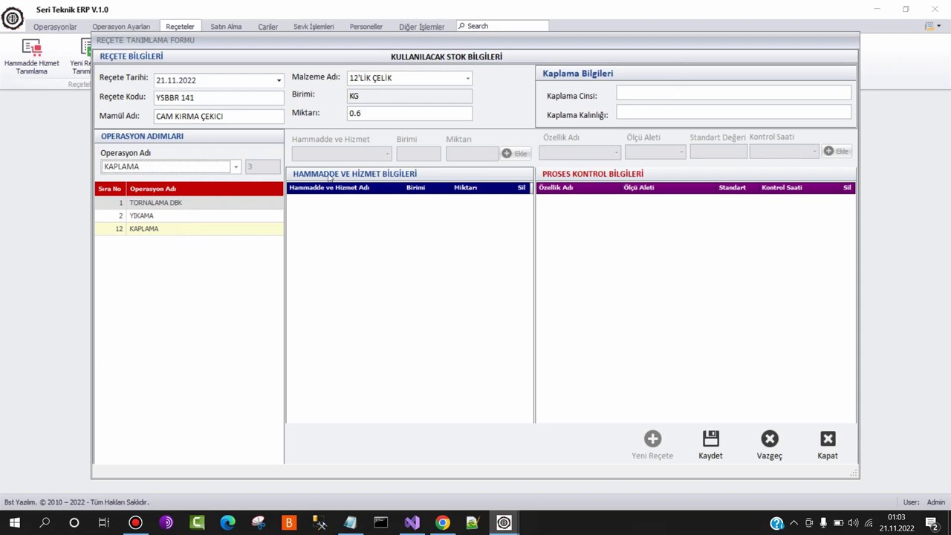
Give TORNALAMA DBK the resources ELEKTRİK 1, MAZOT 2 and İŞÇİLİK 12
{"action": "left_click", "coordinate": [229, 203]}
{"action": "left_click", "coordinate": [364, 154]}
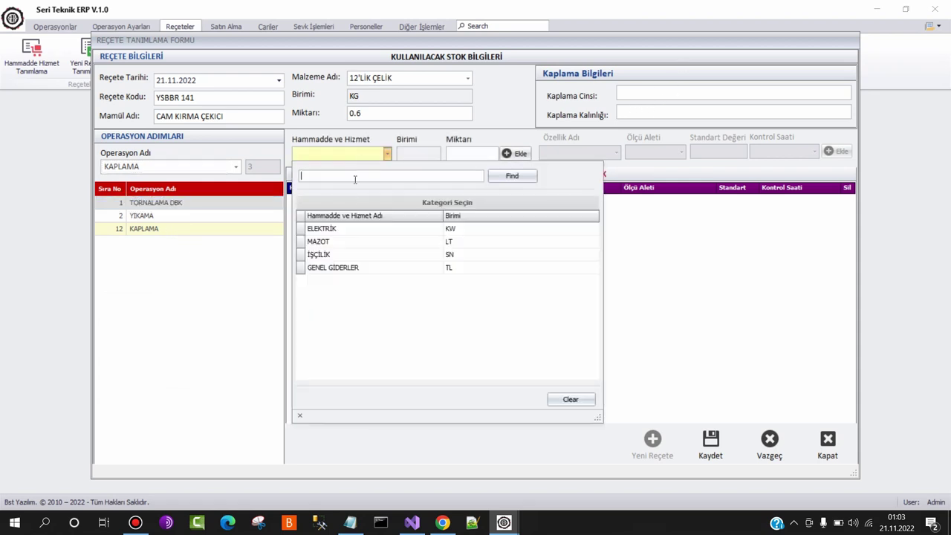
{"action": "double_click", "coordinate": [350, 232]}
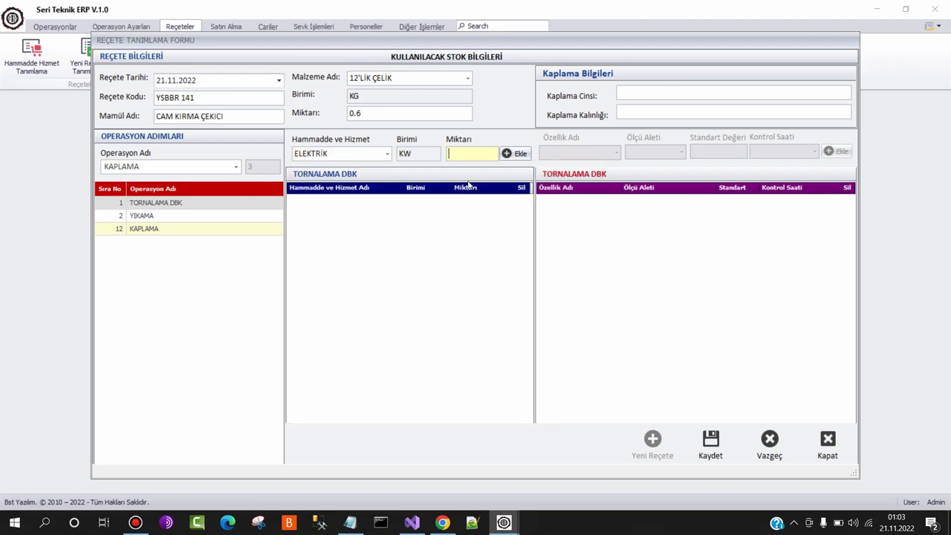
{"action": "type", "text": "1"}
{"action": "left_click", "coordinate": [511, 154]}
{"action": "left_click", "coordinate": [367, 156]}
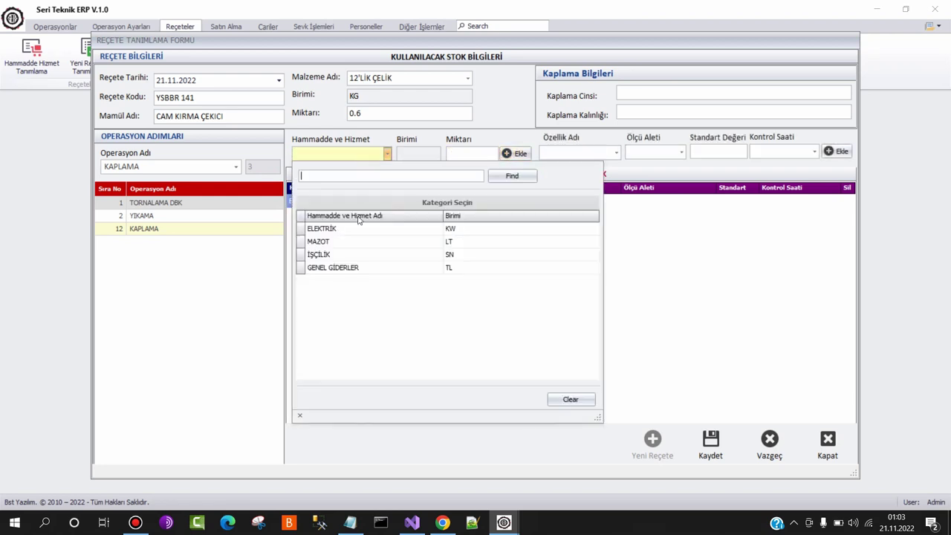
{"action": "double_click", "coordinate": [335, 241]}
{"action": "type", "text": "2"}
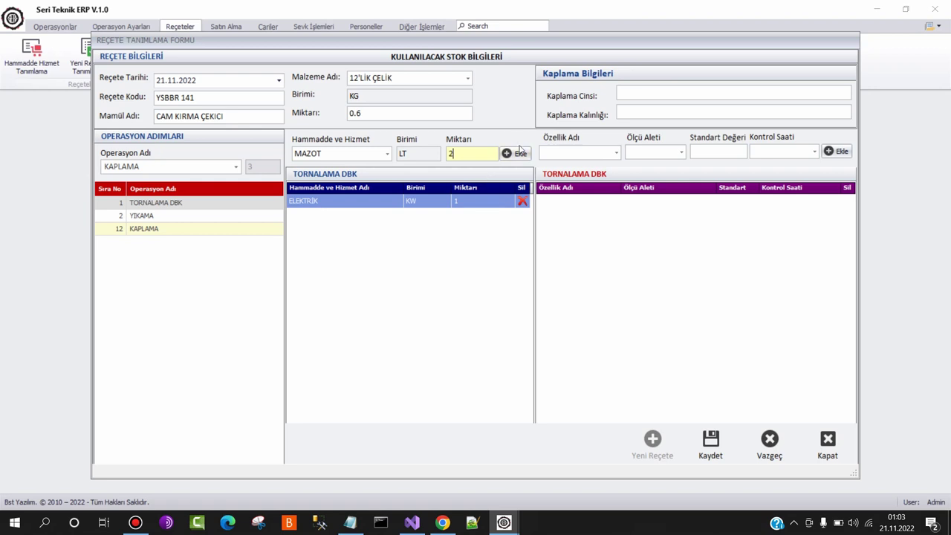
{"action": "left_click", "coordinate": [519, 153]}
{"action": "left_click", "coordinate": [352, 156]}
{"action": "double_click", "coordinate": [336, 254]}
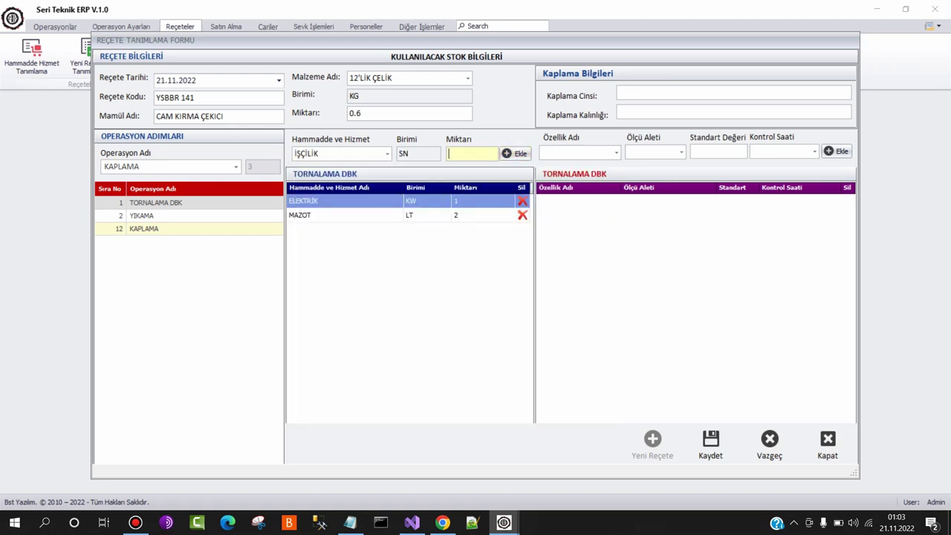
{"action": "type", "text": "12"}
{"action": "left_click", "coordinate": [516, 153]}
Add a BOY MESAFESİ check by KUMPAS, standard 12, every 1 SAATTE 1
{"action": "left_click", "coordinate": [587, 152]}
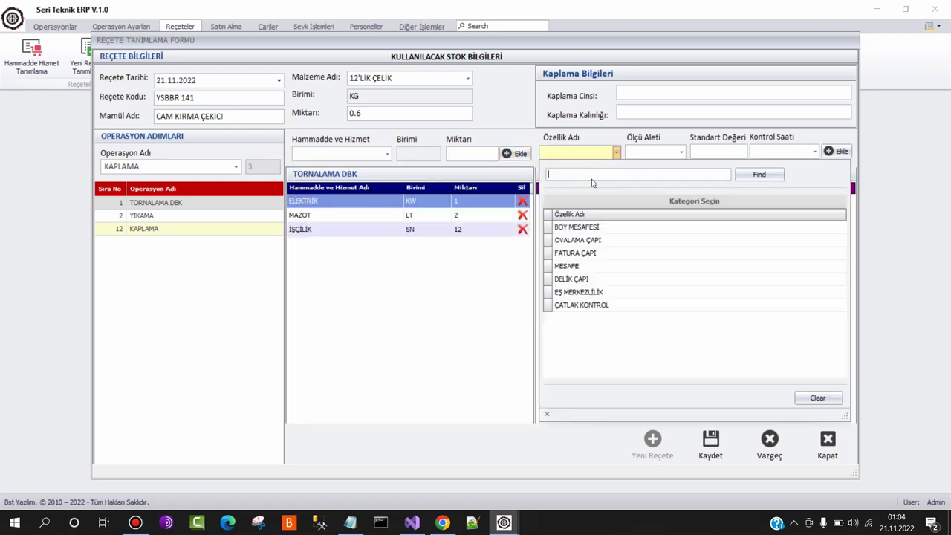
{"action": "left_click", "coordinate": [588, 228]}
{"action": "left_click", "coordinate": [589, 229]}
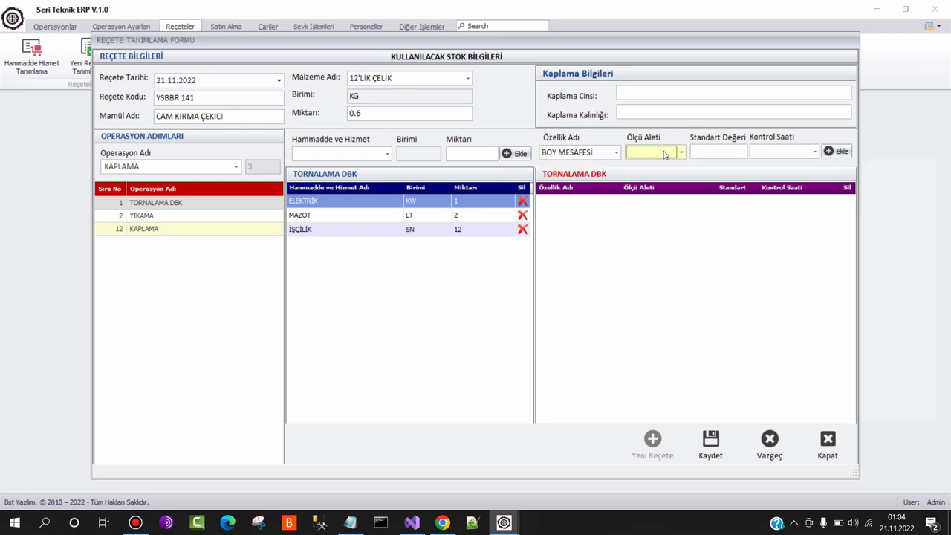
{"action": "left_click", "coordinate": [666, 154]}
{"action": "left_click", "coordinate": [701, 227]}
{"action": "left_click", "coordinate": [701, 227]}
{"action": "type", "text": "1"}
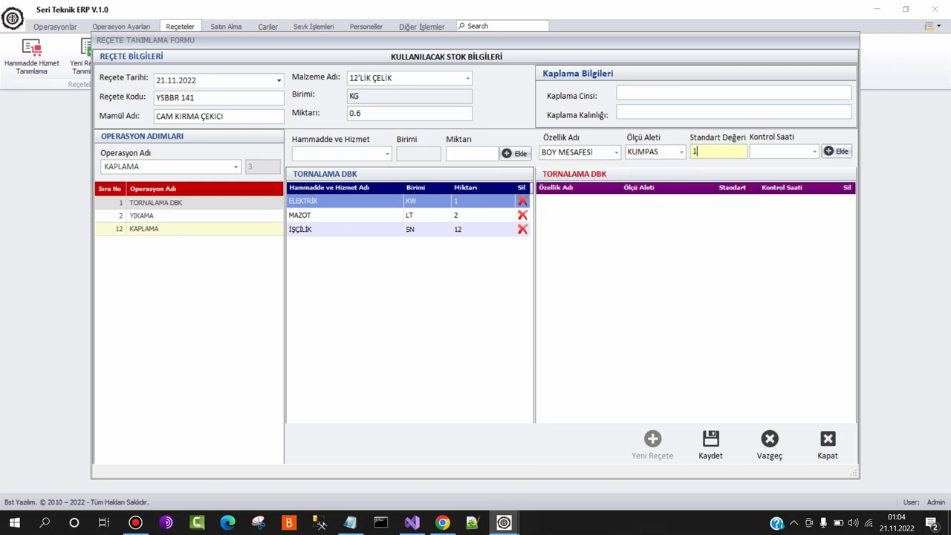
{"action": "type", "text": "2"}
{"action": "left_click", "coordinate": [767, 153]}
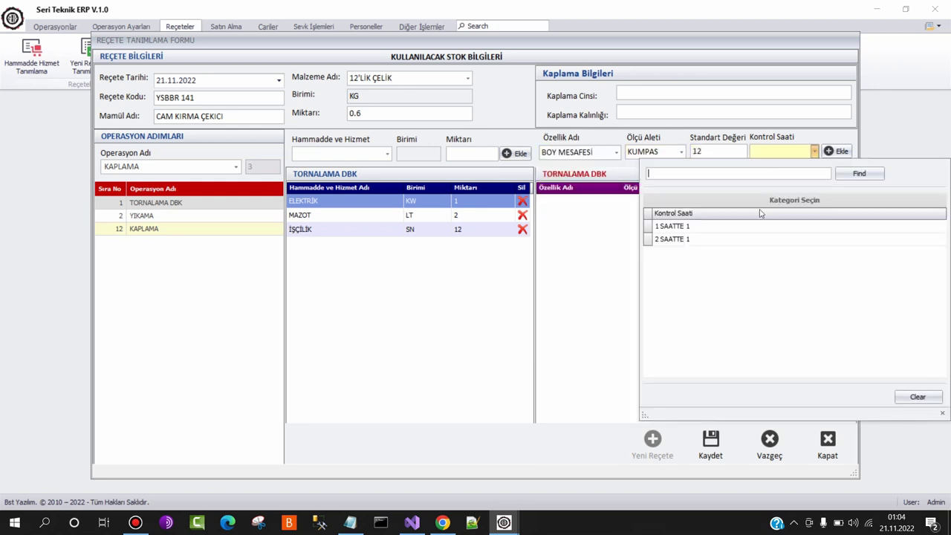
{"action": "double_click", "coordinate": [762, 225]}
{"action": "left_click", "coordinate": [836, 150]}
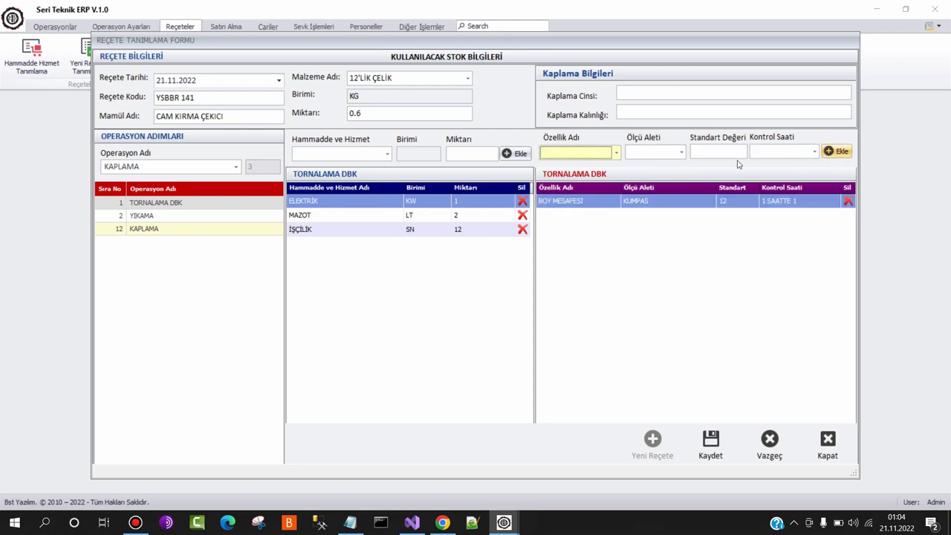
Add an OVALAMA ÇAPI check by GÖZ KONTROLÜ, standard 15, every 1 SAATTE 1
{"action": "left_click", "coordinate": [588, 153]}
{"action": "double_click", "coordinate": [587, 243]}
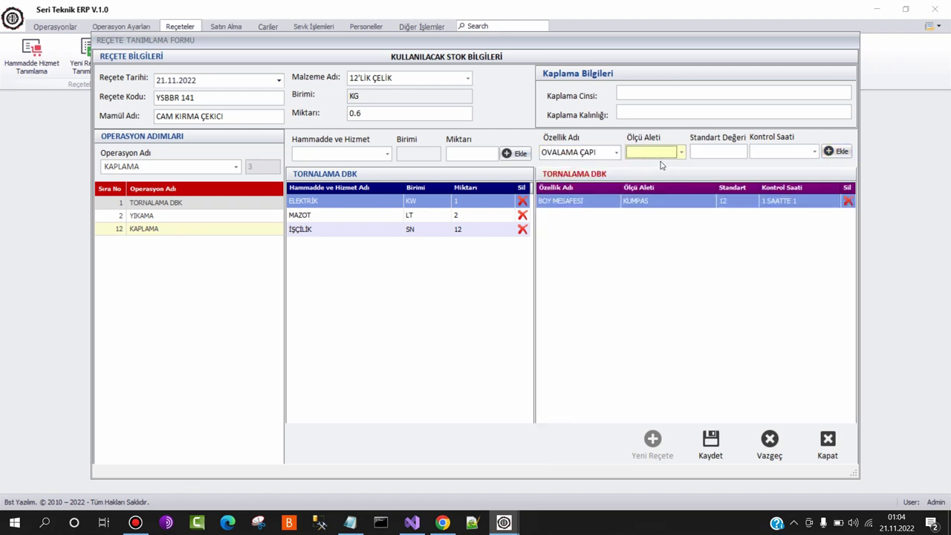
{"action": "left_click", "coordinate": [658, 153]}
{"action": "double_click", "coordinate": [667, 252]}
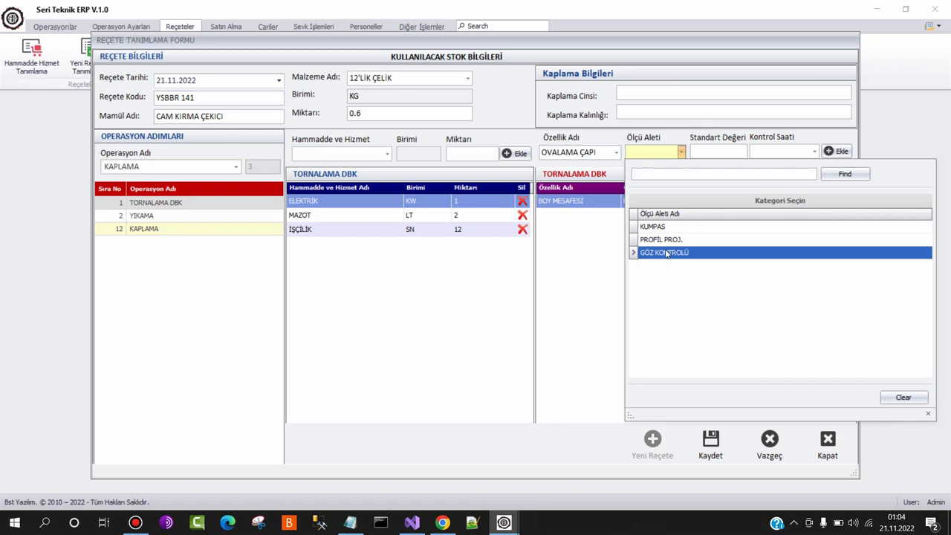
{"action": "type", "text": "15"}
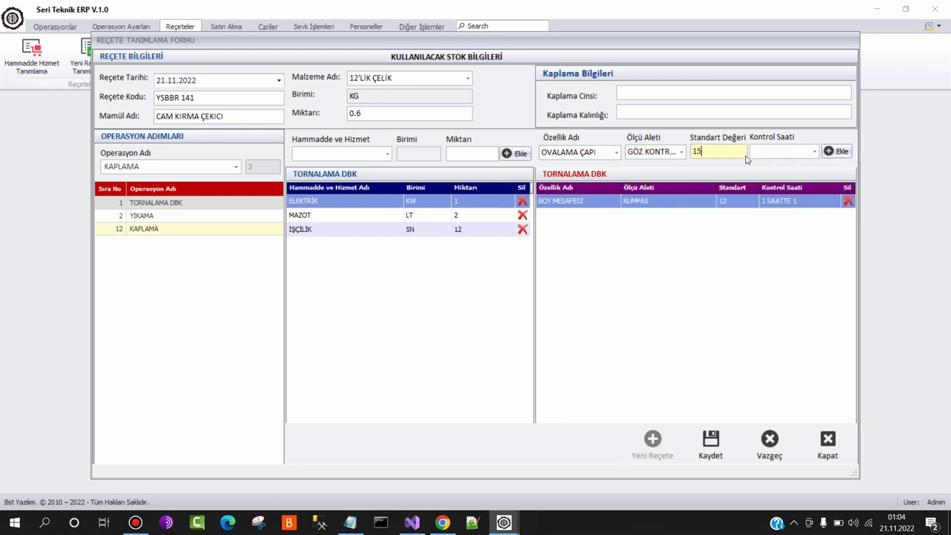
{"action": "left_click", "coordinate": [777, 153]}
{"action": "double_click", "coordinate": [749, 226]}
{"action": "left_click", "coordinate": [837, 151]}
{"action": "left_click", "coordinate": [178, 221]}
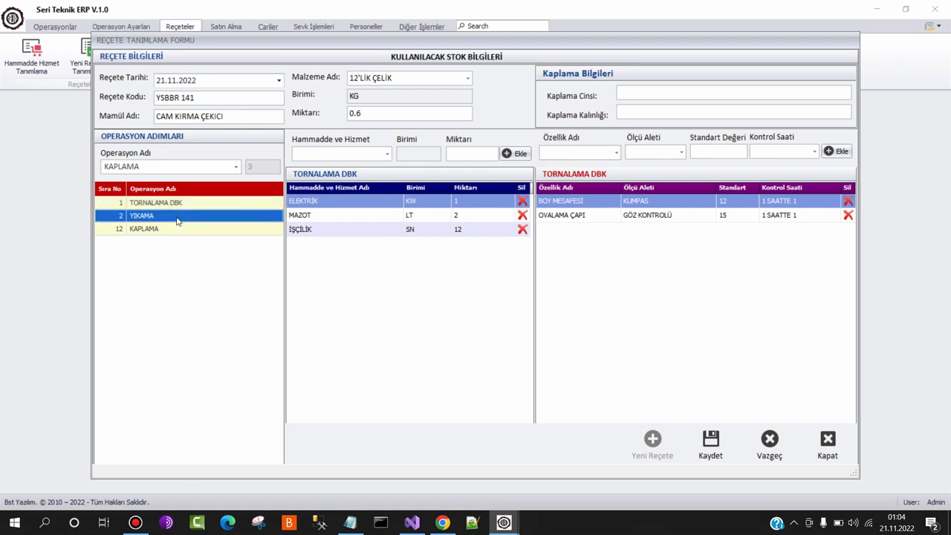
Give YIKAMA a MAZOT 0,20 resource and a BOY MESAFESİ KUMPAS check of 12, 1 SAATTE 1
{"action": "left_click", "coordinate": [339, 154]}
{"action": "double_click", "coordinate": [343, 242]}
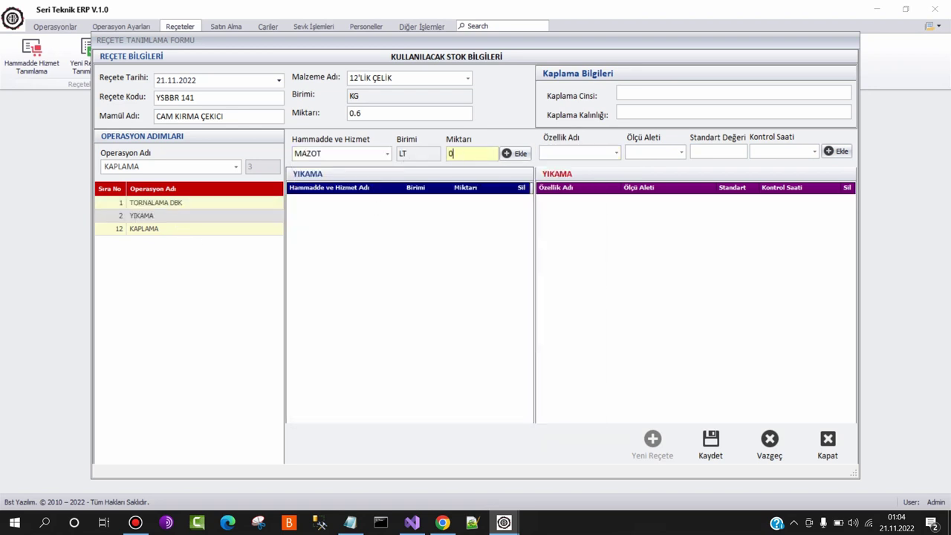
{"action": "left_click", "coordinate": [503, 154]}
{"action": "left_click", "coordinate": [564, 156]}
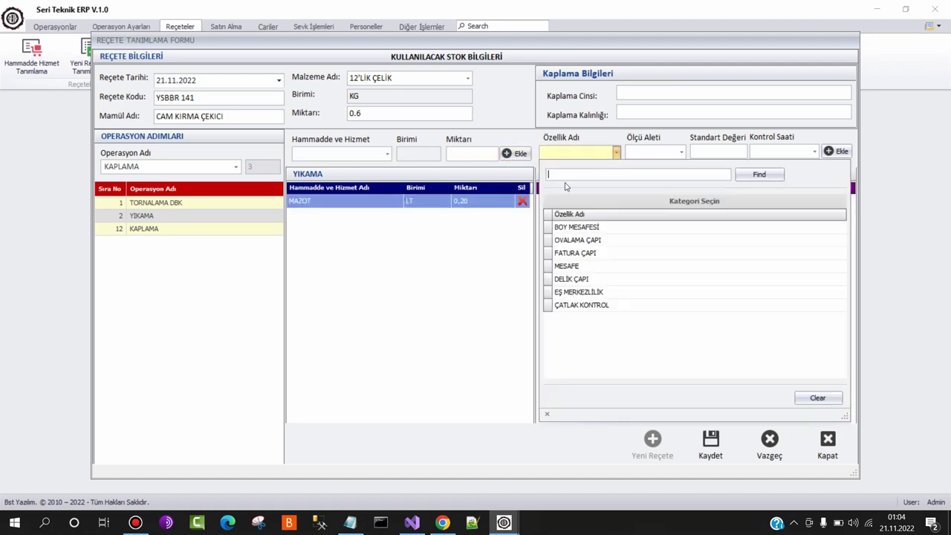
{"action": "double_click", "coordinate": [593, 226]}
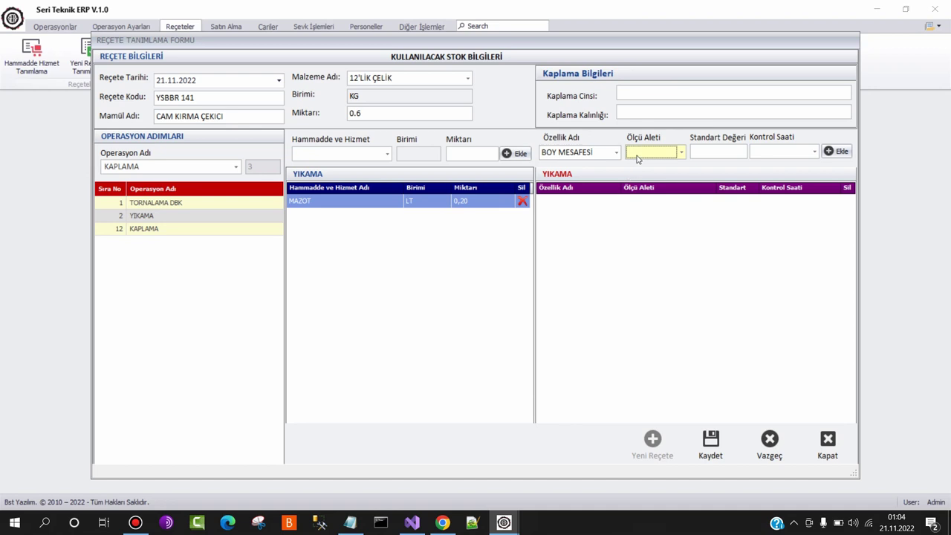
{"action": "left_click", "coordinate": [636, 156]}
{"action": "double_click", "coordinate": [647, 227]}
{"action": "type", "text": "12"}
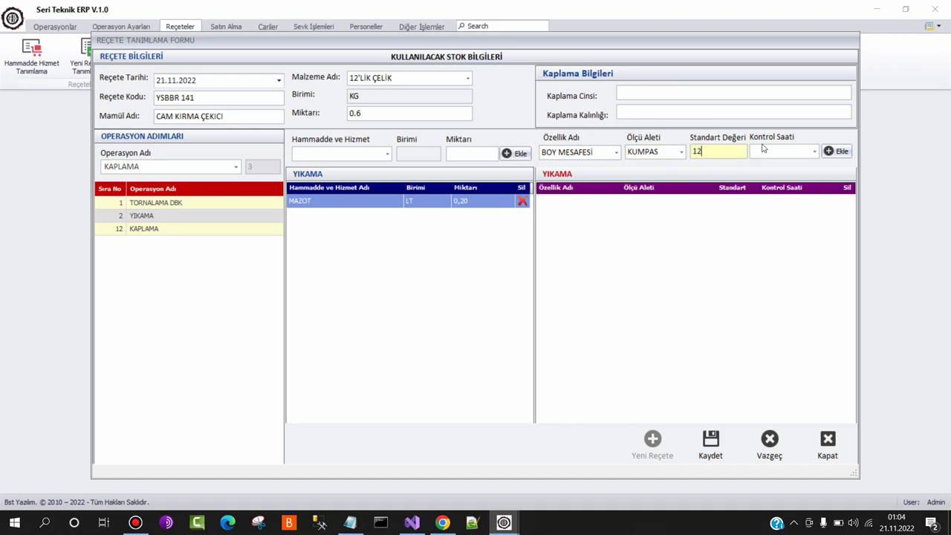
{"action": "left_click", "coordinate": [766, 151]}
{"action": "double_click", "coordinate": [738, 222]}
{"action": "left_click", "coordinate": [833, 152]}
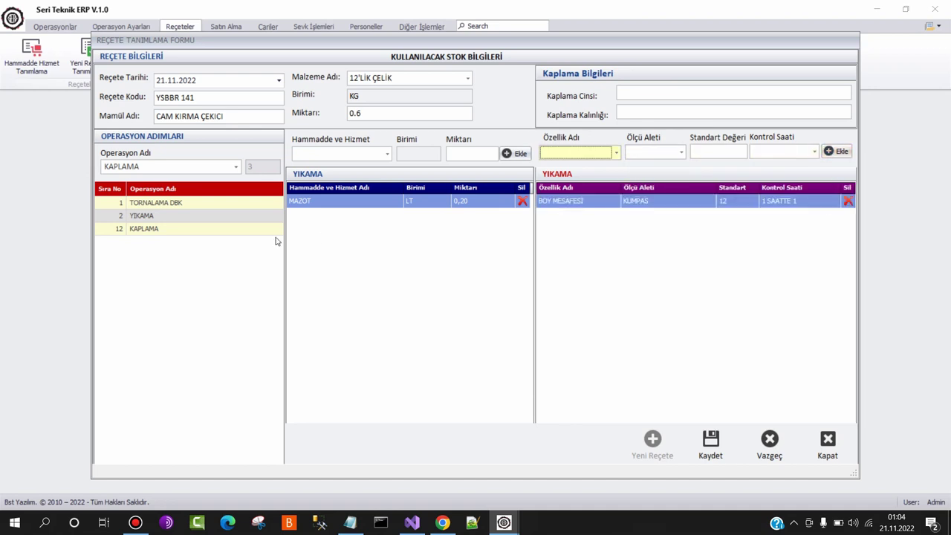
Add İŞÇİLİK 12 and GENEL GİDERLER 1 as resources of the KAPLAMA step
{"action": "left_click", "coordinate": [191, 231]}
{"action": "left_click", "coordinate": [368, 153]}
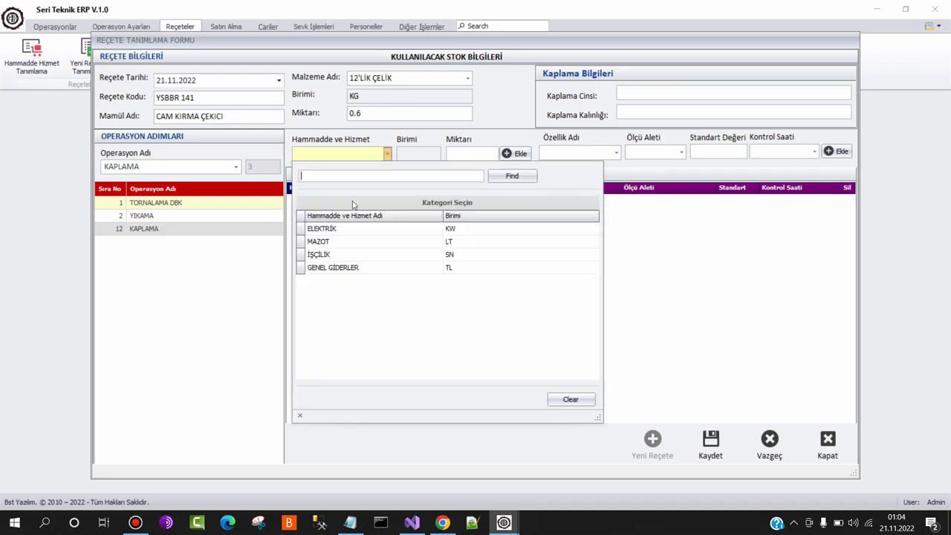
{"action": "double_click", "coordinate": [333, 267]}
{"action": "left_click", "coordinate": [357, 156]}
{"action": "double_click", "coordinate": [339, 257]}
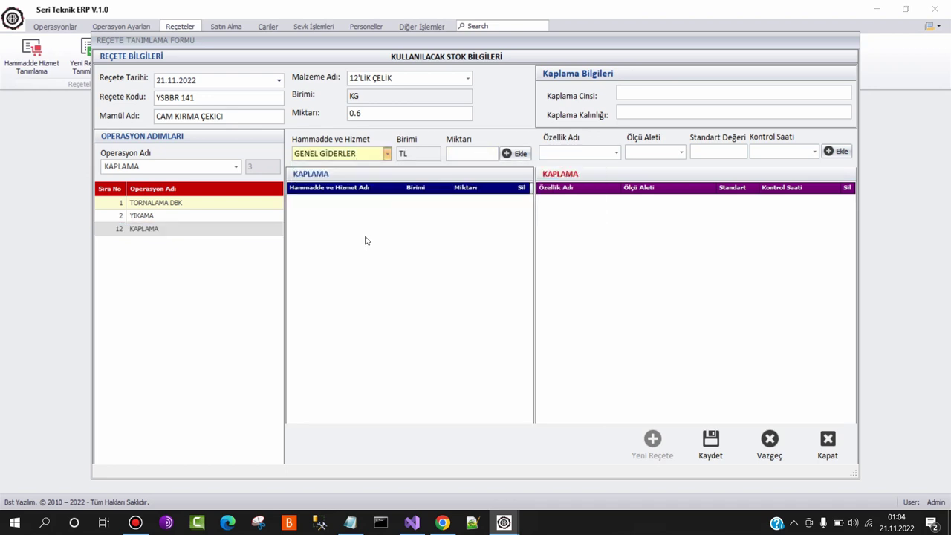
{"action": "type", "text": "12"}
{"action": "left_click", "coordinate": [519, 154]}
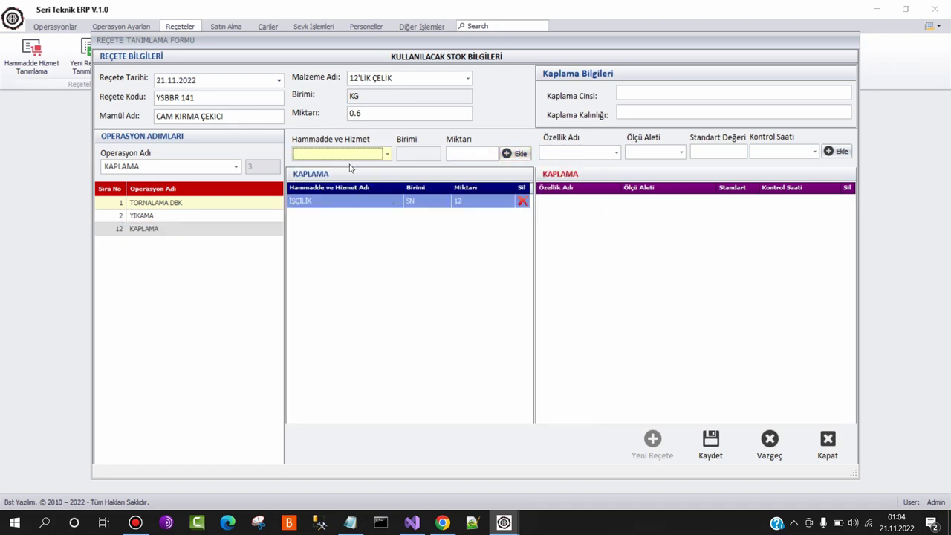
{"action": "left_click", "coordinate": [350, 157]}
{"action": "double_click", "coordinate": [340, 268]}
{"action": "type", "text": "1"}
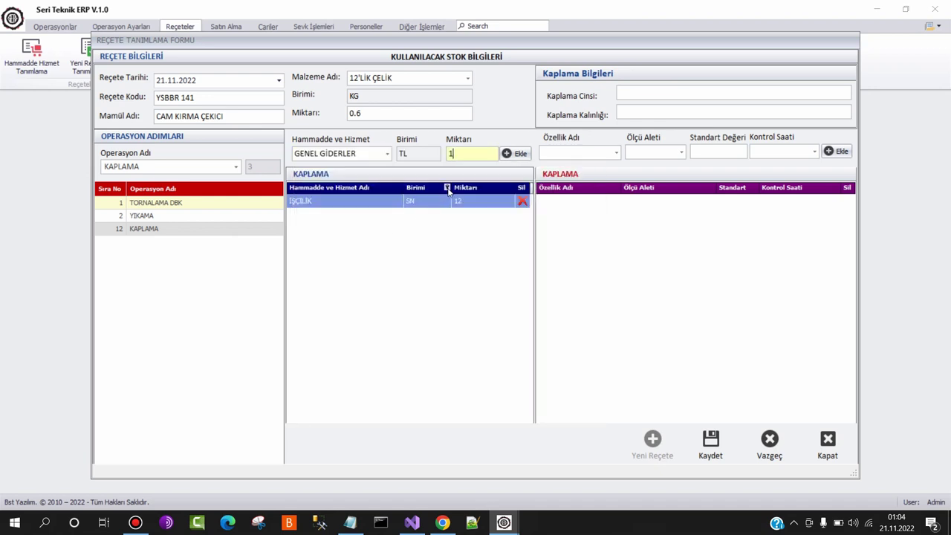
{"action": "left_click", "coordinate": [512, 155]}
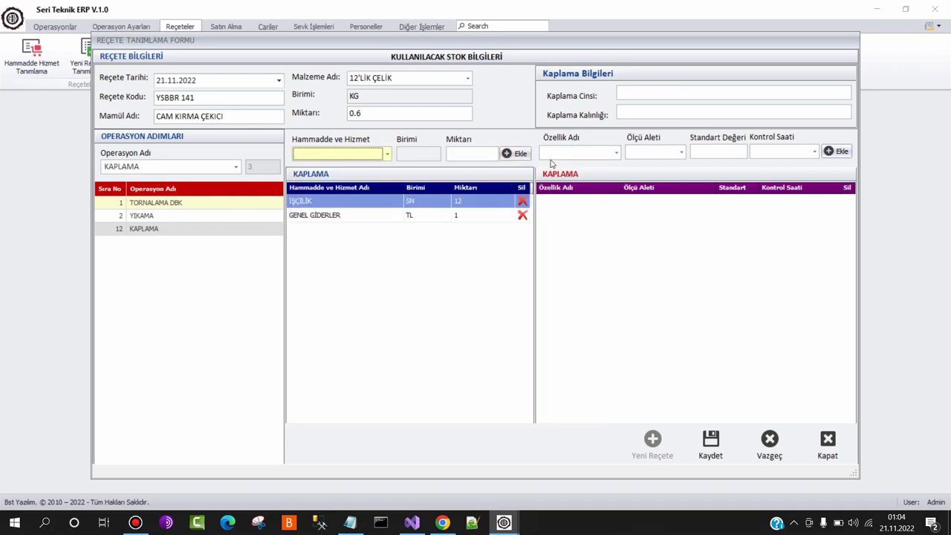
Add a ÇATLAK KONTROL check by KUMPAS, value 11, every 1 SAATTE 1, to KAPLAMA
{"action": "left_click", "coordinate": [554, 154]}
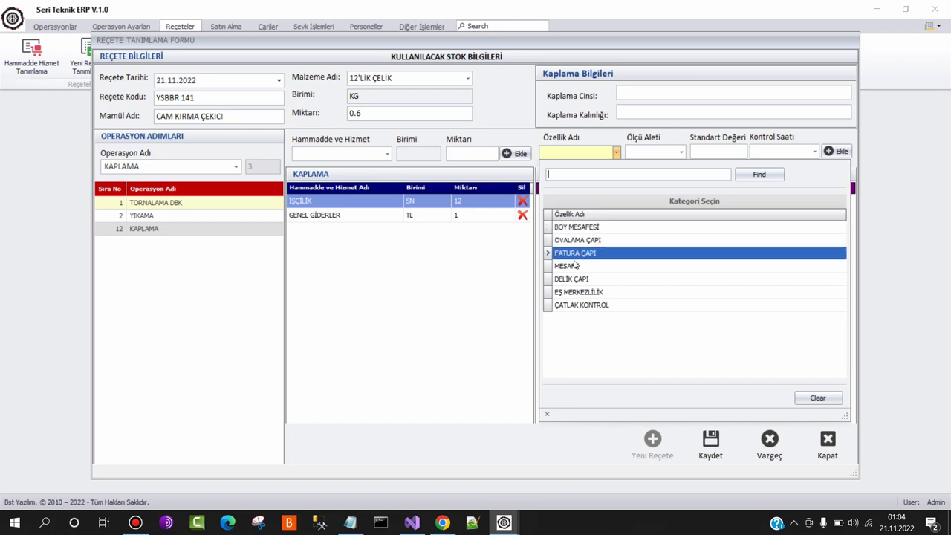
{"action": "left_click", "coordinate": [574, 305]}
{"action": "left_click", "coordinate": [656, 154]}
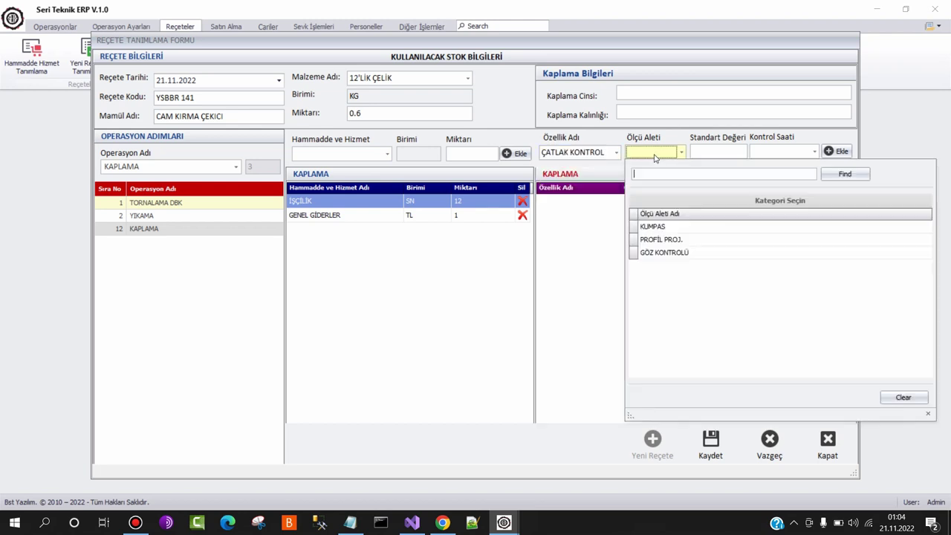
{"action": "left_click", "coordinate": [675, 227]}
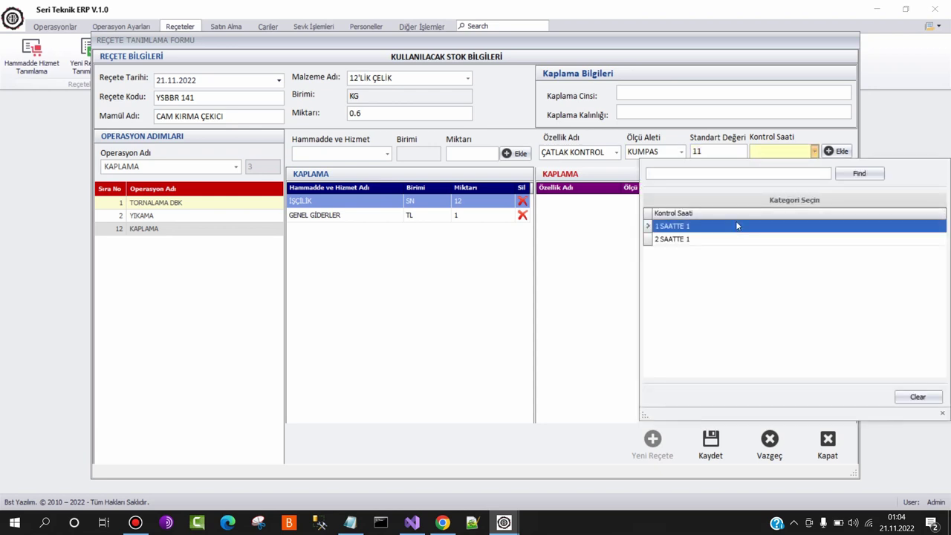
{"action": "left_click", "coordinate": [736, 225]}
{"action": "left_click", "coordinate": [836, 151]}
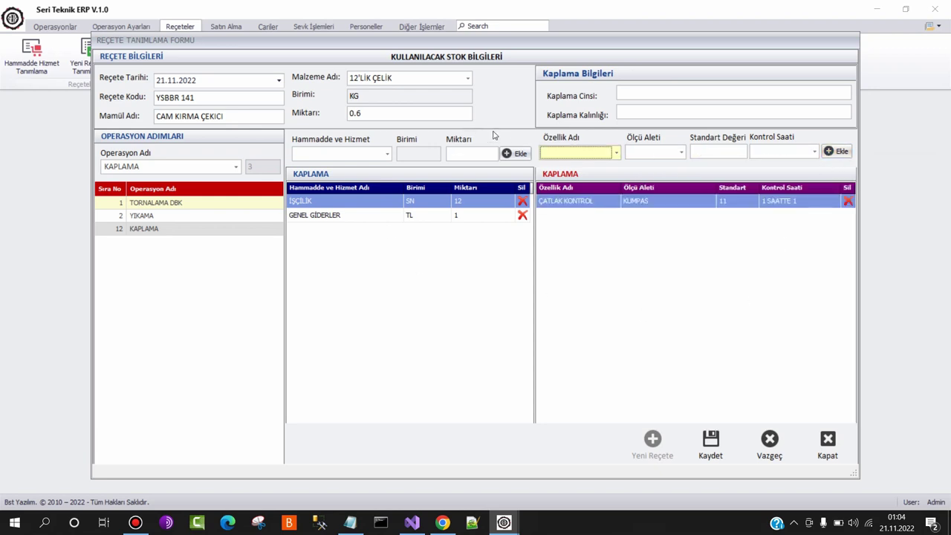
Enter coating type ÇINKO KAPLAMA with 12 MIKRON thickness and save recipe YSBBR 141
{"action": "left_click", "coordinate": [631, 92]}
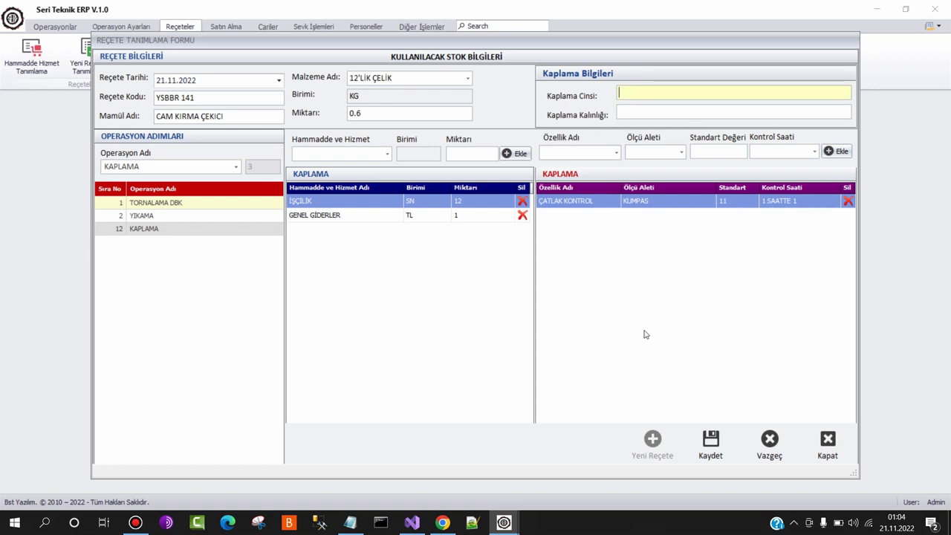
{"action": "left_click", "coordinate": [710, 442]}
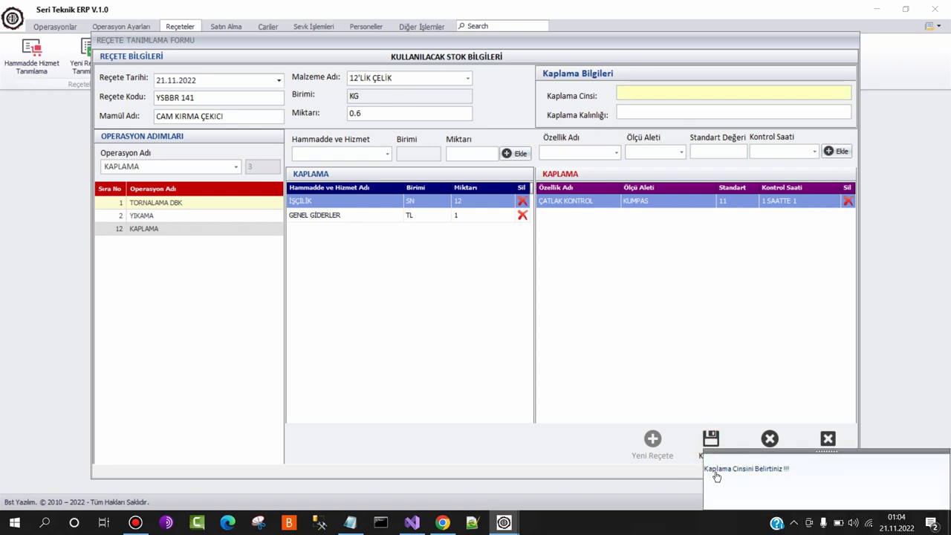
{"action": "left_click", "coordinate": [637, 90]}
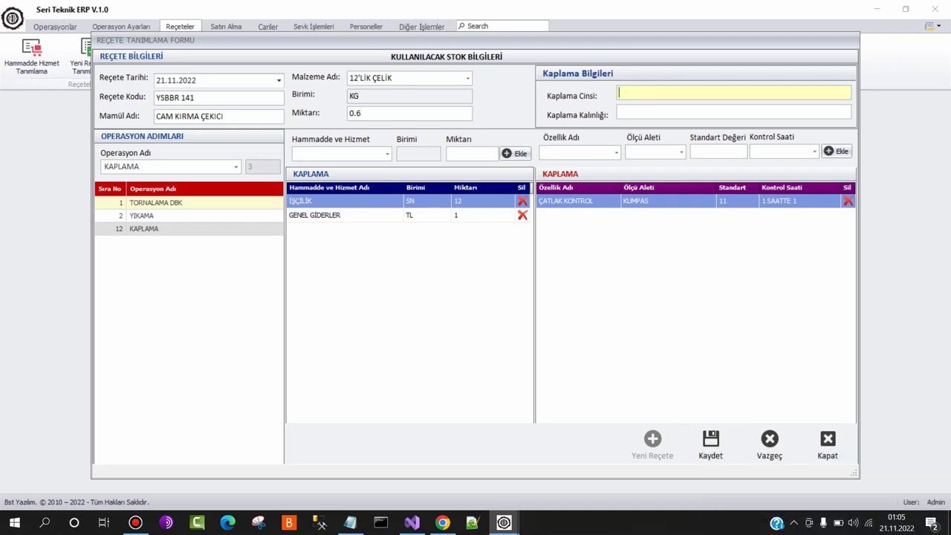
{"action": "type", "text": "ÇINKO KAPLAMA"}
{"action": "key", "text": "Tab"}
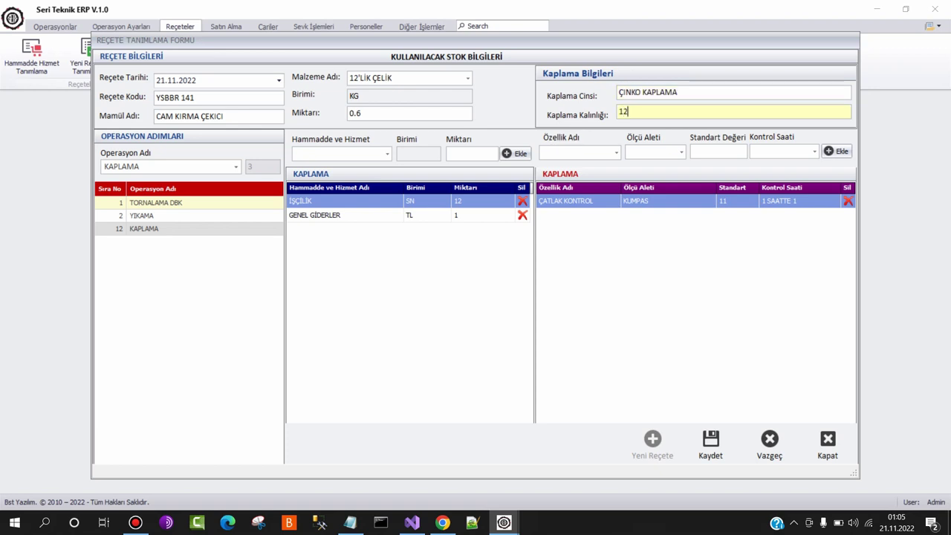
{"action": "type", "text": "12 MIKRON"}
{"action": "left_click", "coordinate": [711, 443]}
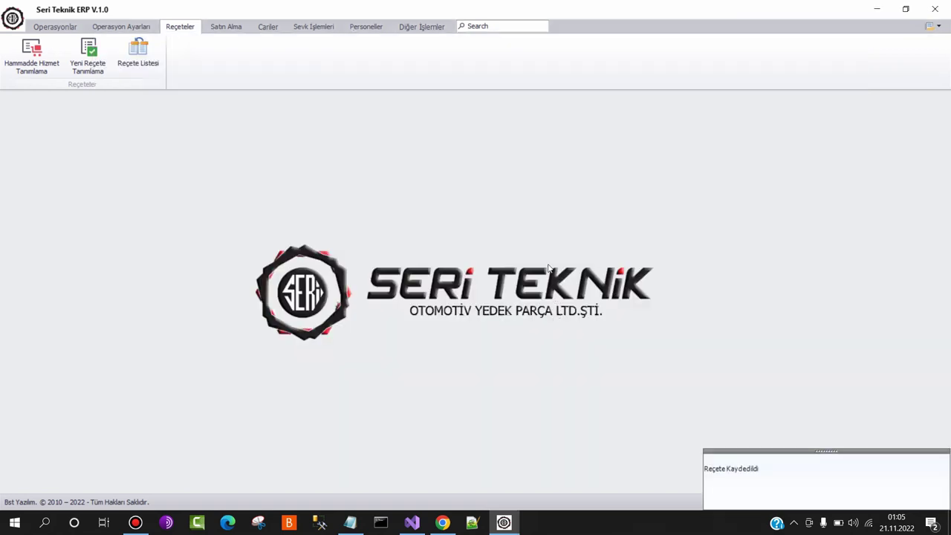
{"action": "left_click", "coordinate": [158, 74]}
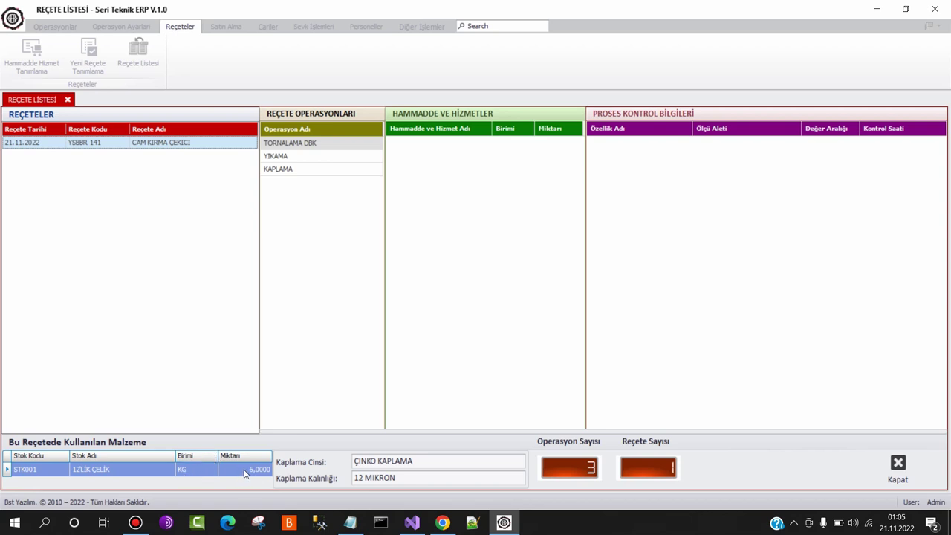
{"action": "left_click", "coordinate": [319, 145]}
{"action": "left_click", "coordinate": [313, 157]}
{"action": "left_click", "coordinate": [311, 169]}
{"action": "left_click", "coordinate": [333, 142]}
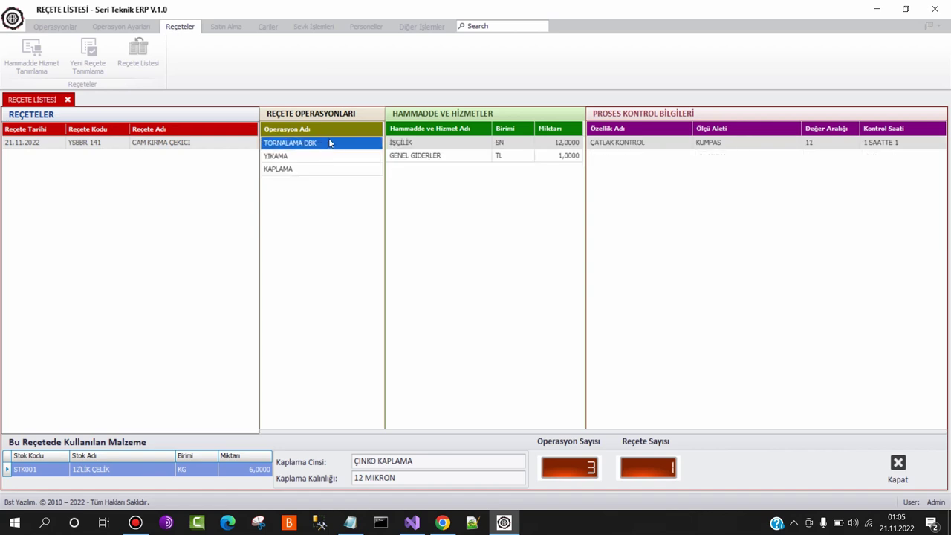
{"action": "left_click", "coordinate": [331, 157]}
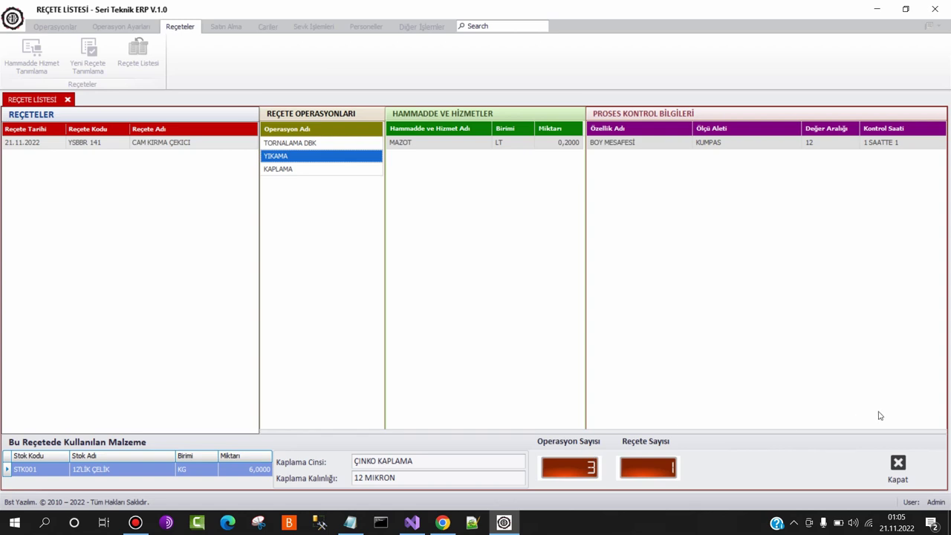
{"action": "left_click", "coordinate": [897, 465]}
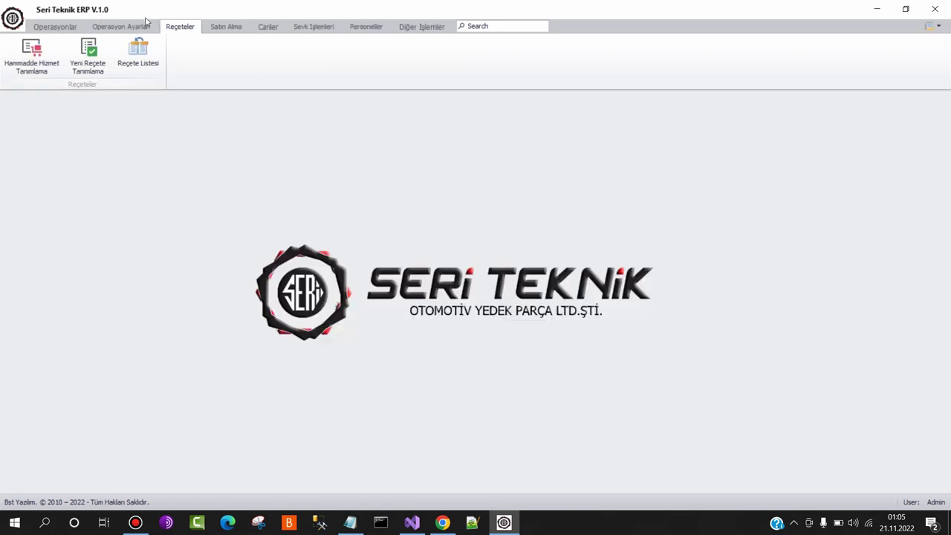
{"action": "left_click", "coordinate": [49, 29]}
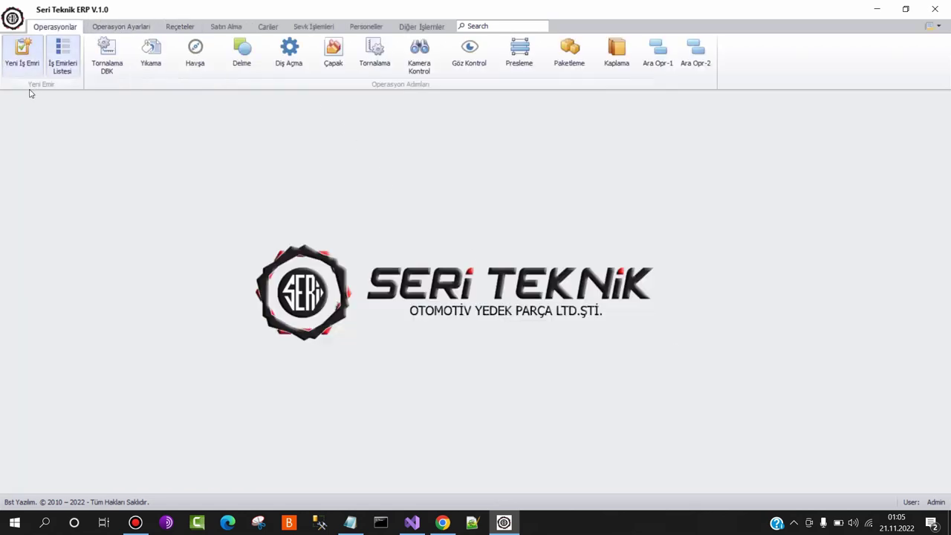
Create work order 22.11.00 for customer YILDIZ OTOMOTİV with the CAM KIRMA ÇEKİCİ recipe
{"action": "left_click", "coordinate": [9, 64]}
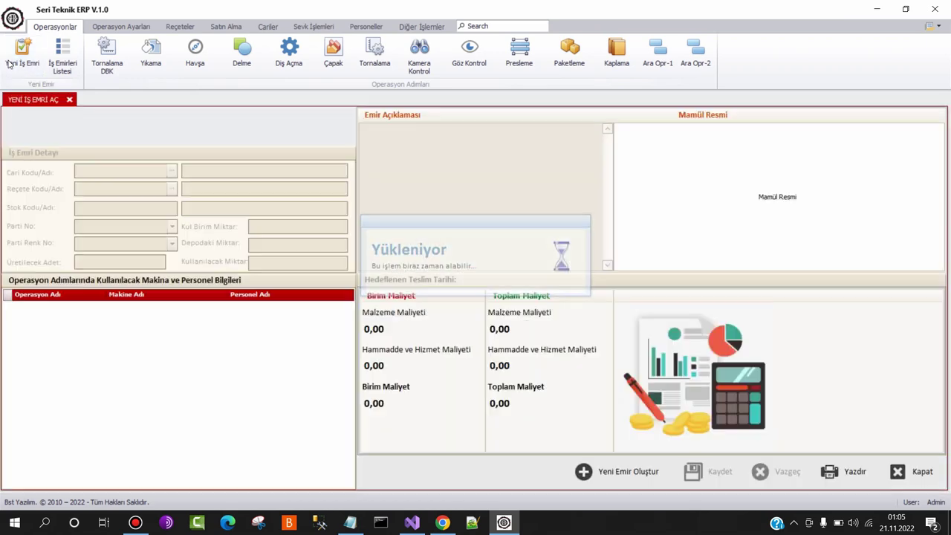
{"action": "left_click", "coordinate": [619, 474]}
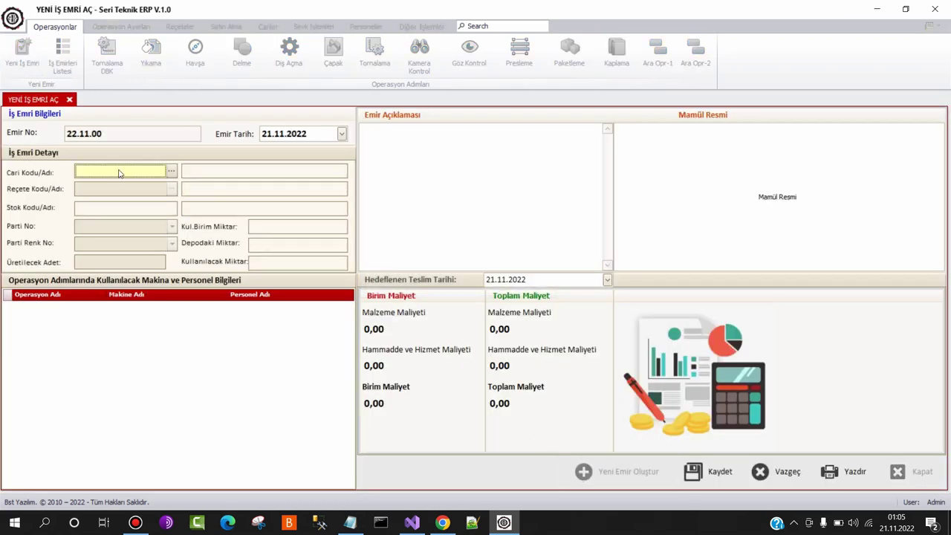
{"action": "double_click", "coordinate": [118, 172]}
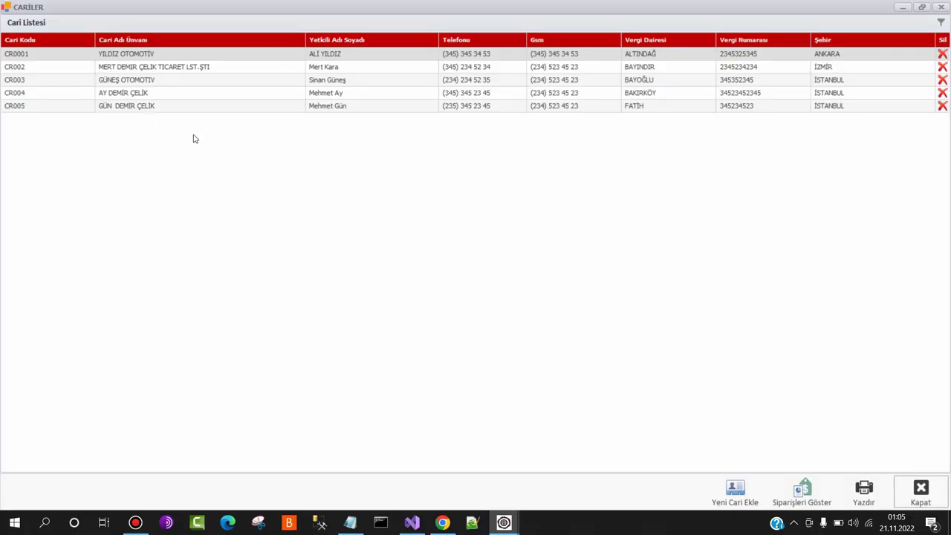
{"action": "double_click", "coordinate": [143, 53]}
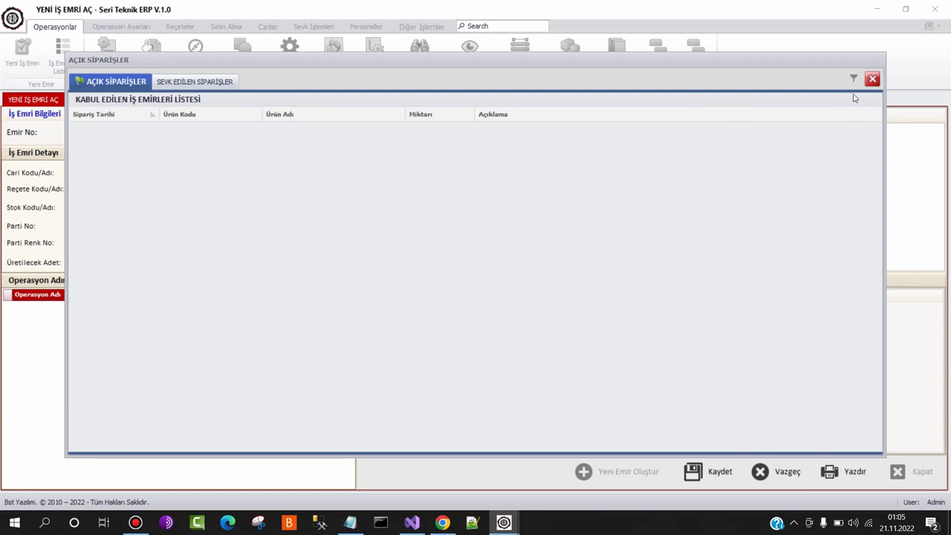
{"action": "left_click", "coordinate": [874, 78]}
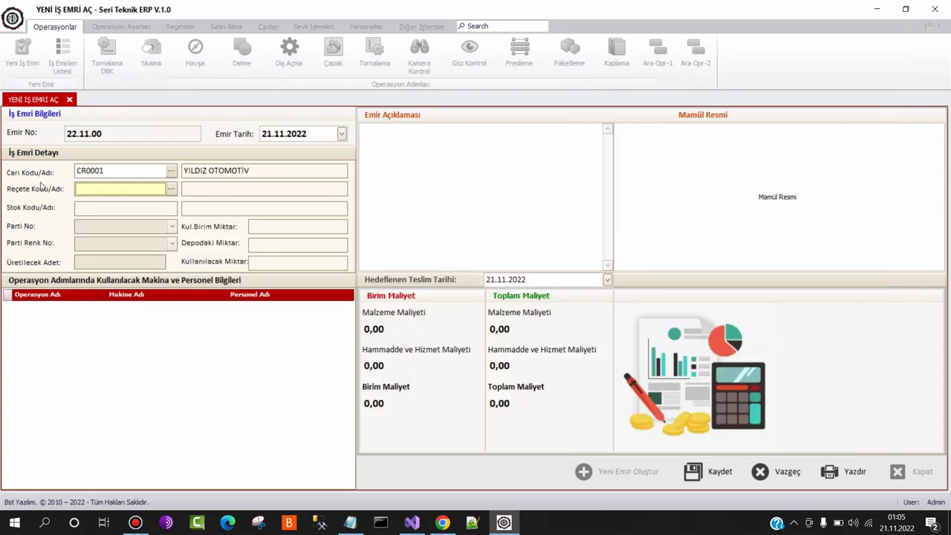
{"action": "double_click", "coordinate": [115, 192]}
{"action": "double_click", "coordinate": [155, 53]}
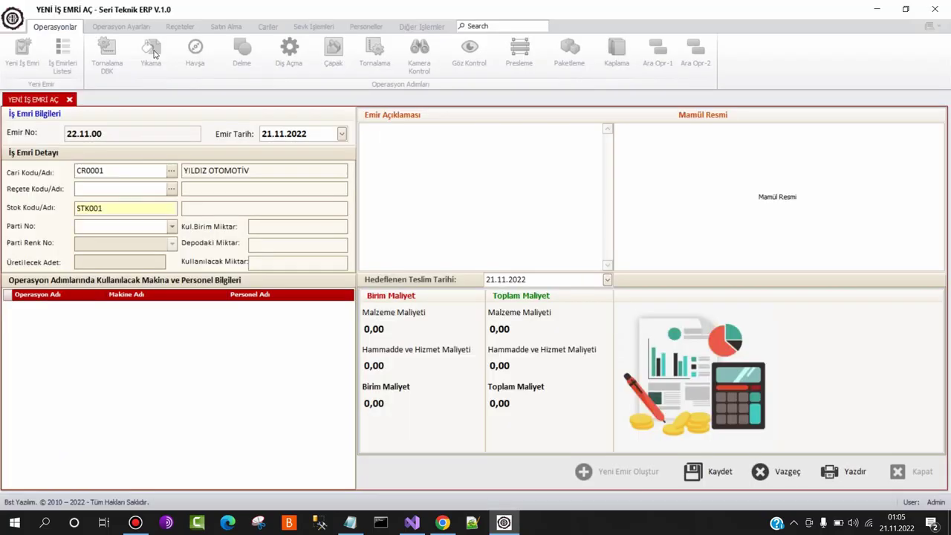
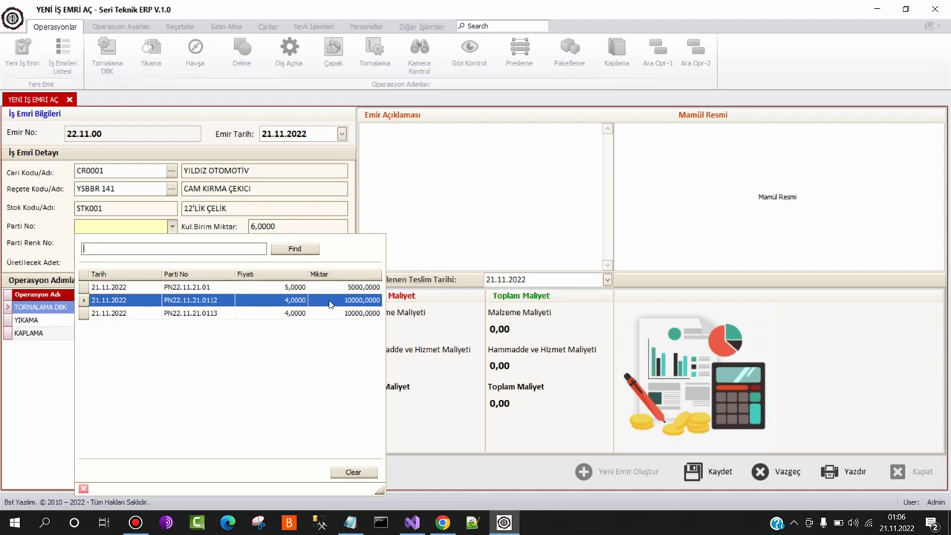
Use batch PN22.11.21.0112 in KIRMIZI and set the quantity to produce to 1000
{"action": "left_click", "coordinate": [188, 303]}
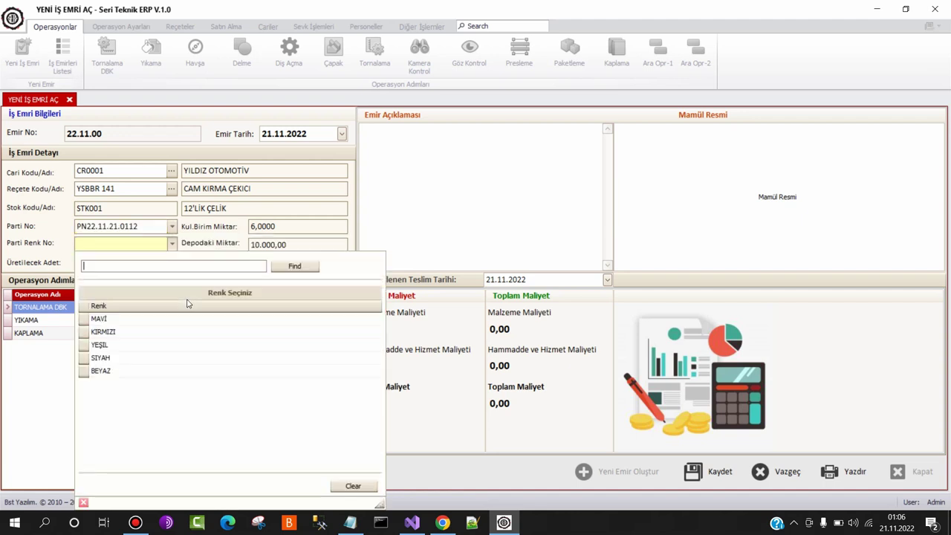
{"action": "left_click", "coordinate": [136, 334]}
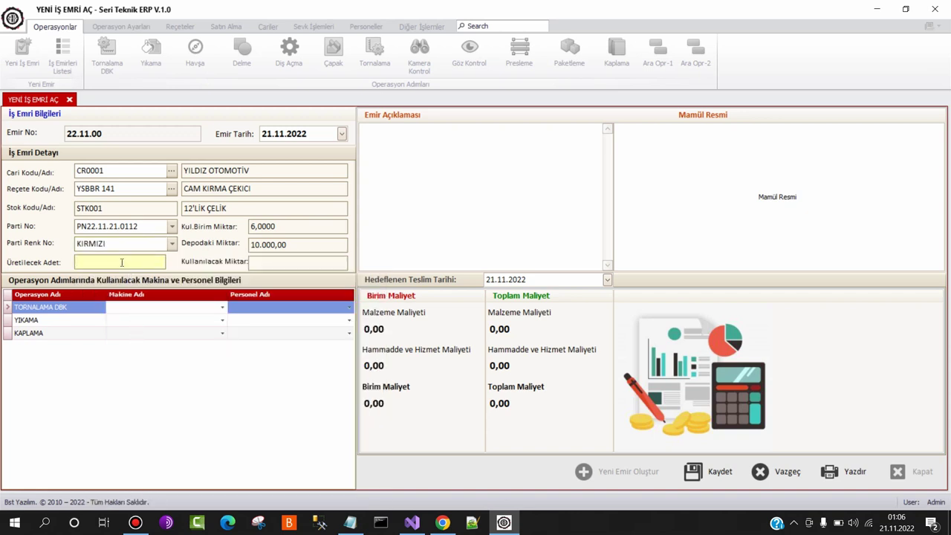
{"action": "type", "text": "5000"}
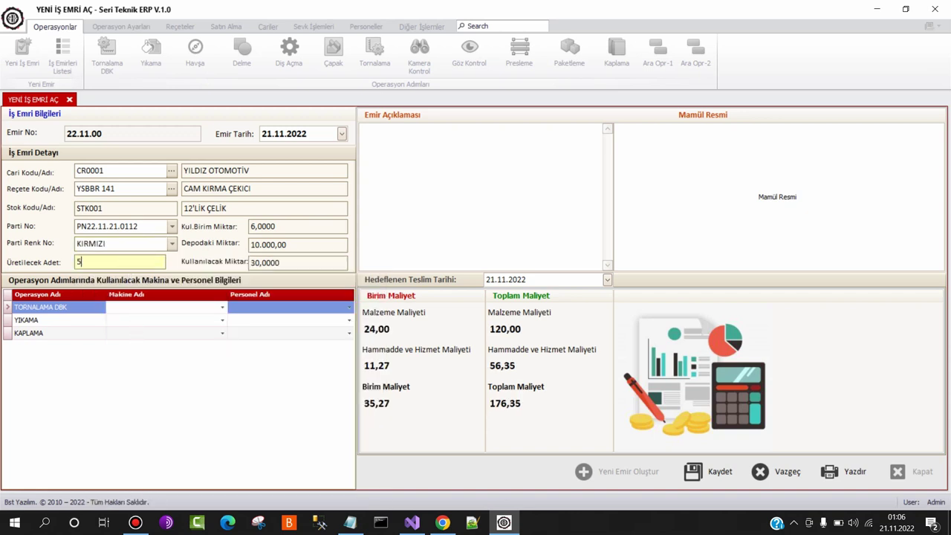
{"action": "left_click", "coordinate": [192, 307]}
{"action": "left_click", "coordinate": [100, 247]}
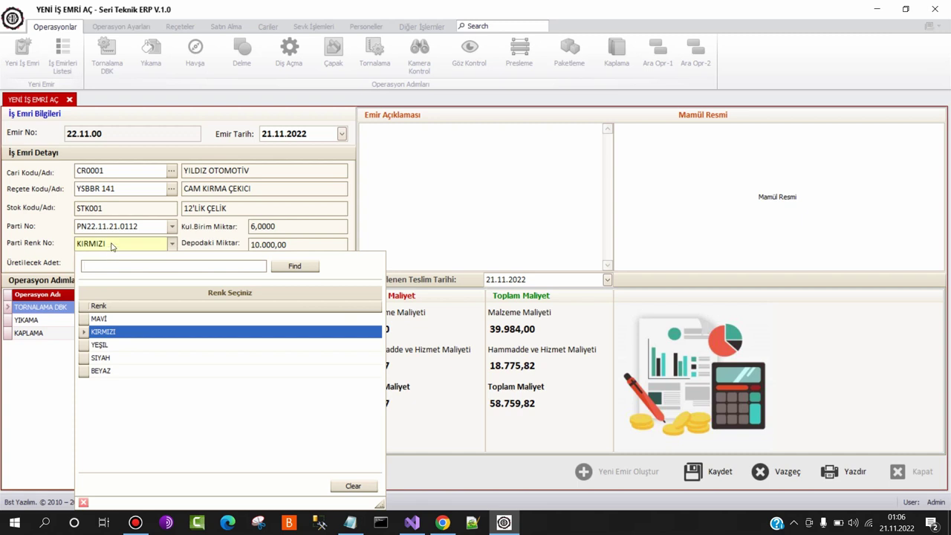
{"action": "left_click", "coordinate": [90, 262]}
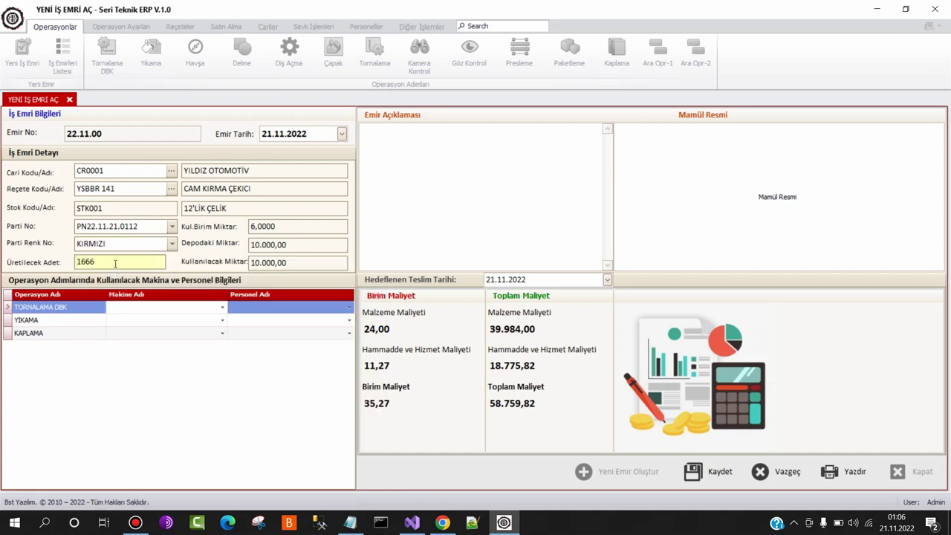
{"action": "left_click_drag", "start_coordinate": [115, 264], "coordinate": [52, 253]}
{"action": "type", "text": "1000"}
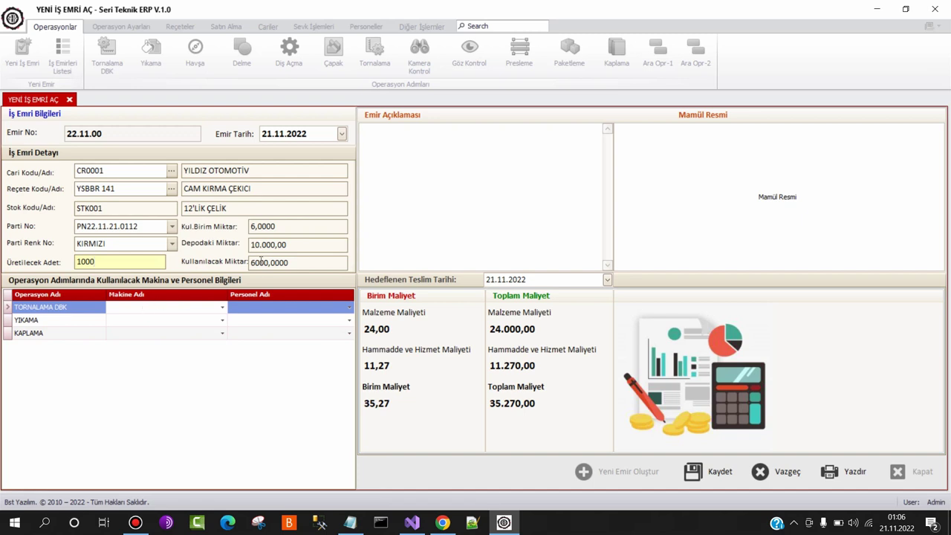
{"action": "left_click", "coordinate": [198, 310]}
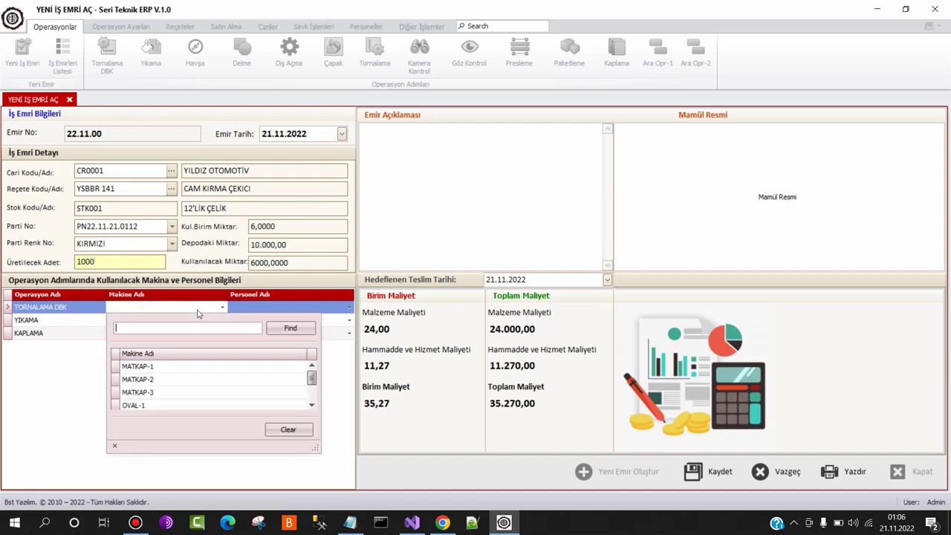
Assign machines MATKAP-1, OVAL-1 and OVAL-2 to TORNALAMA DBK, YIKAMA and KAPLAMA
{"action": "left_click", "coordinate": [152, 367]}
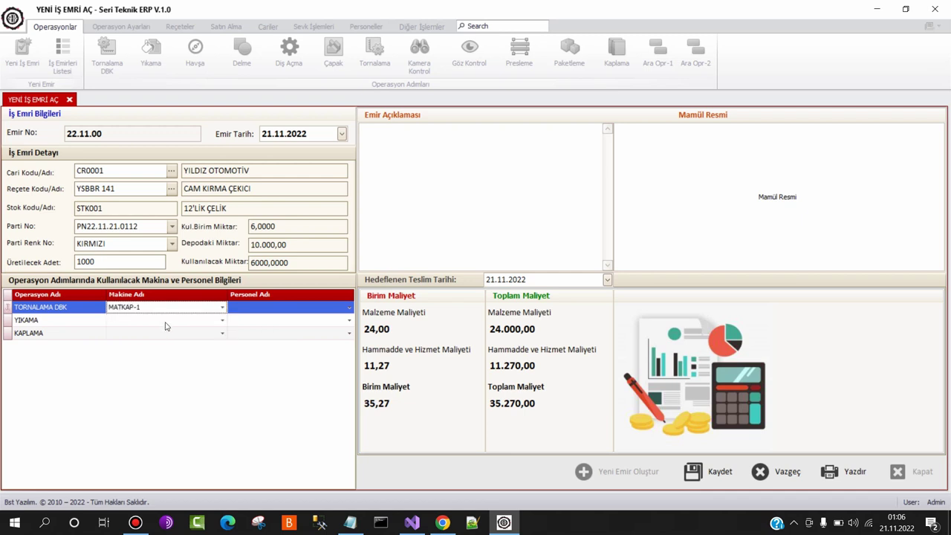
{"action": "left_click", "coordinate": [166, 326]}
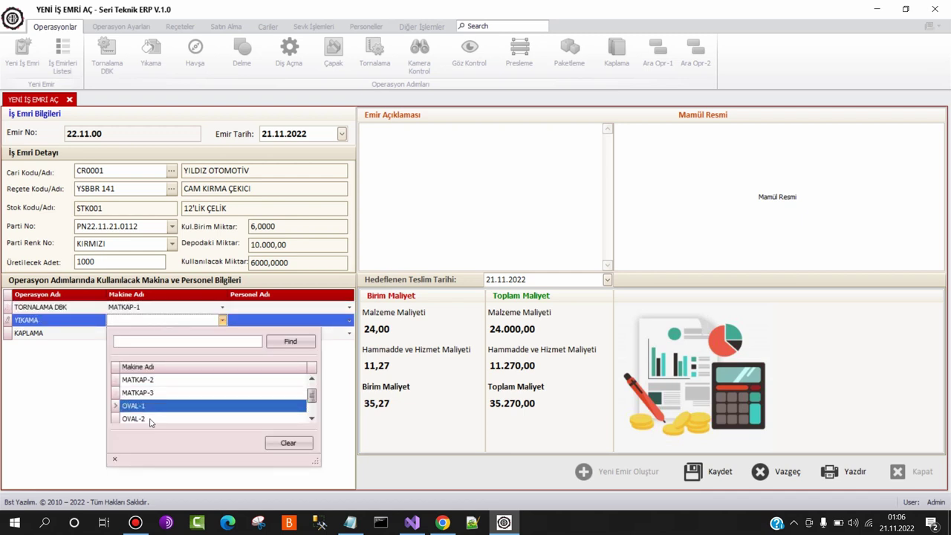
{"action": "left_click", "coordinate": [145, 406]}
{"action": "left_click", "coordinate": [159, 333]}
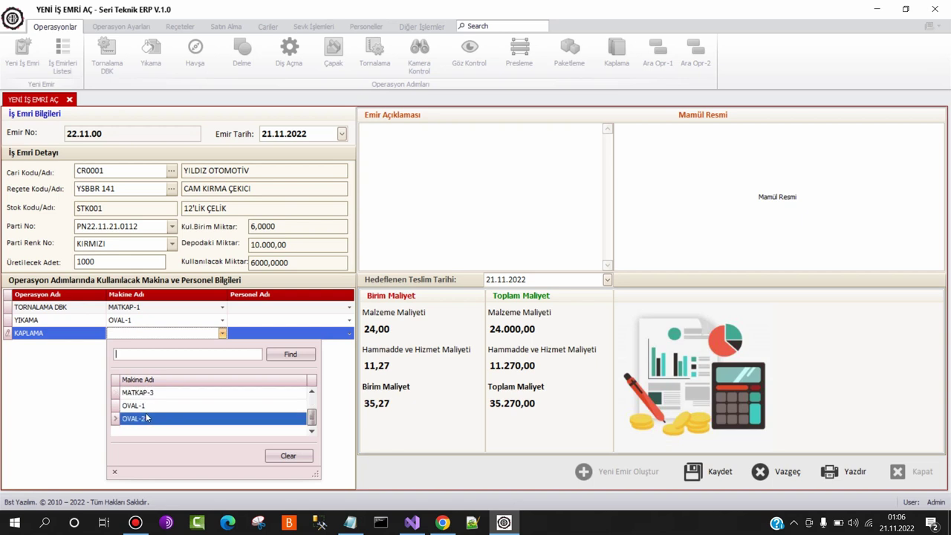
{"action": "left_click", "coordinate": [147, 419]}
Assign the first, second and third listed operators to TORNALAMA DBK, YIKAMA and KAPLAMA
{"action": "left_click", "coordinate": [252, 308]}
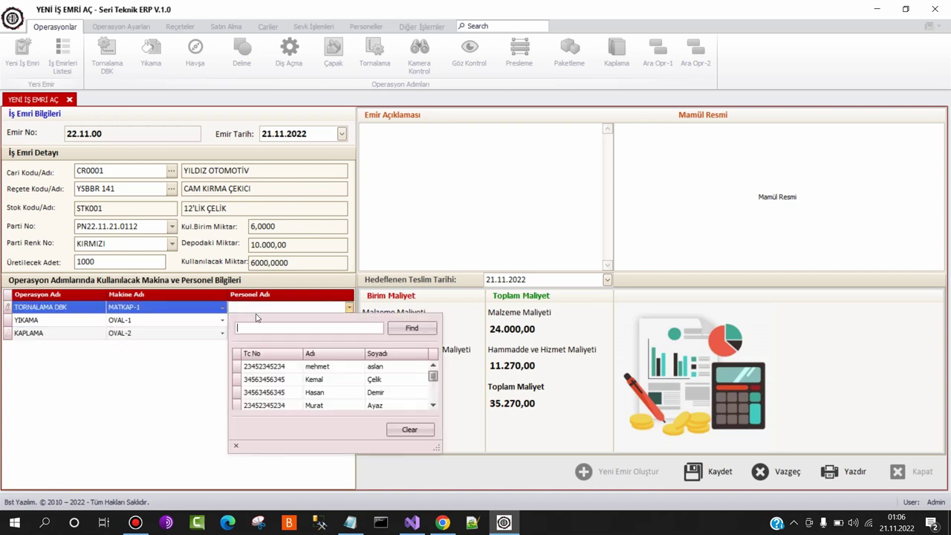
{"action": "left_click", "coordinate": [296, 369]}
{"action": "left_click", "coordinate": [271, 322]}
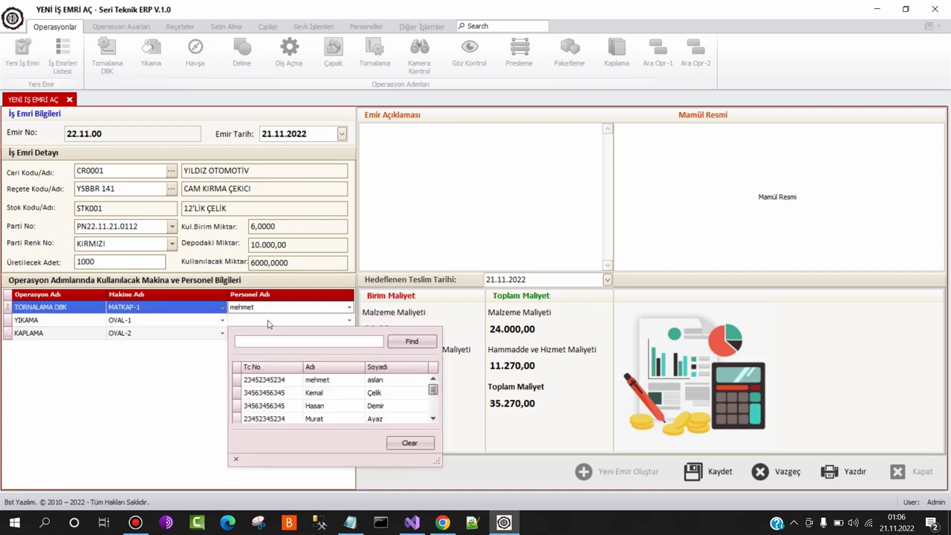
{"action": "left_click", "coordinate": [304, 393]}
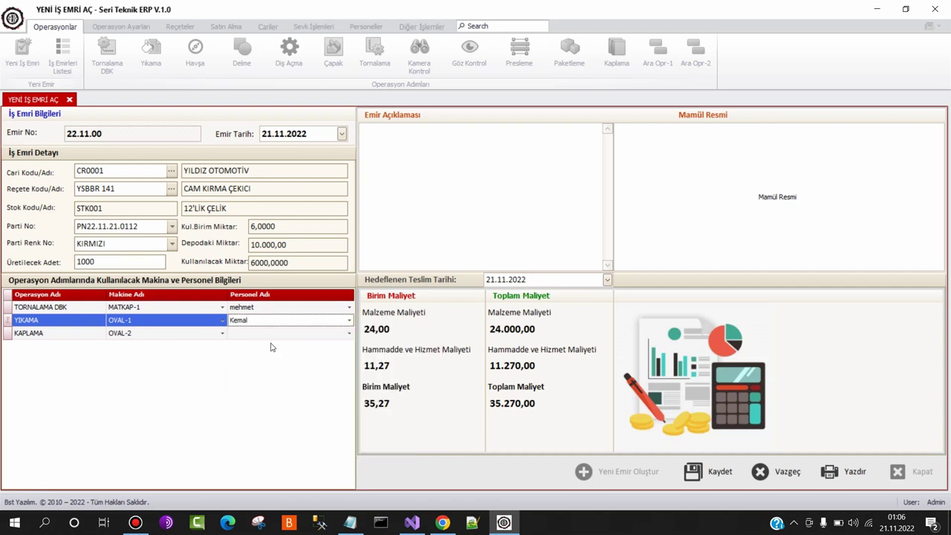
{"action": "left_click", "coordinate": [270, 334]}
{"action": "left_click", "coordinate": [301, 419]}
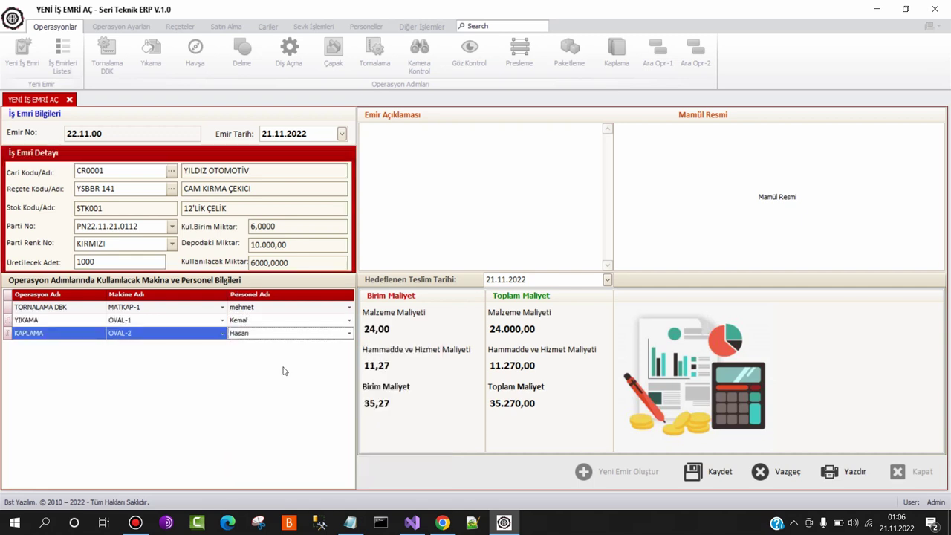
{"action": "left_click", "coordinate": [414, 207]}
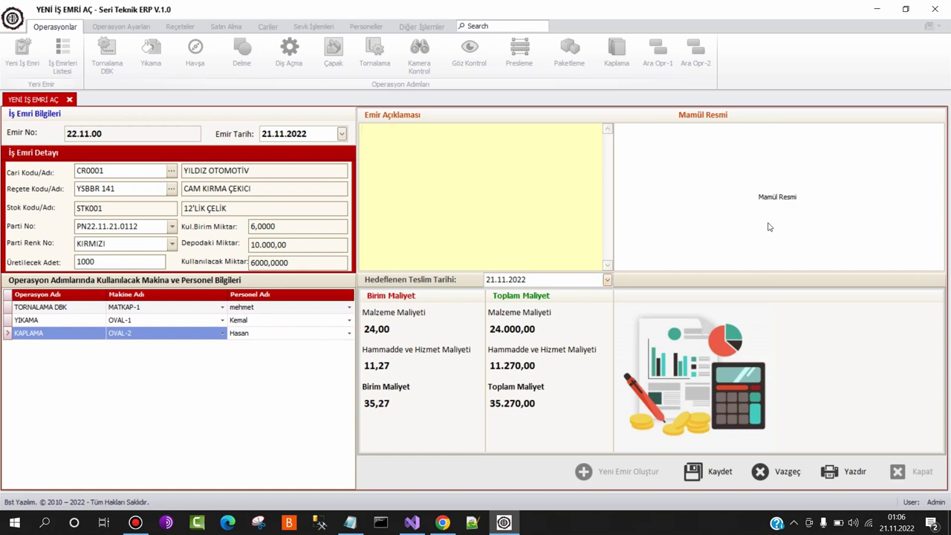
Load the product photo, add the note 'ivedi olarak üretilsin', and save the work order
{"action": "left_click", "coordinate": [782, 199]}
{"action": "right_click", "coordinate": [782, 200]}
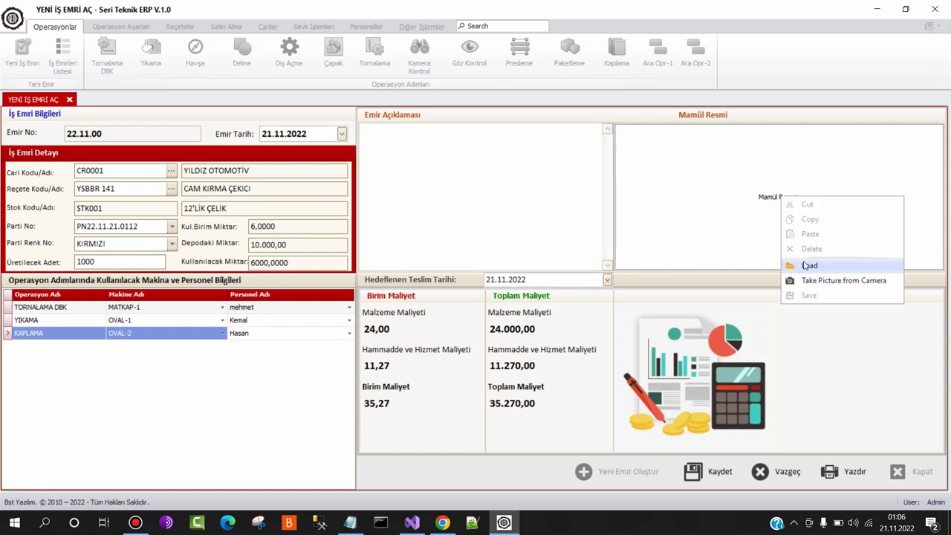
{"action": "left_click", "coordinate": [801, 266]}
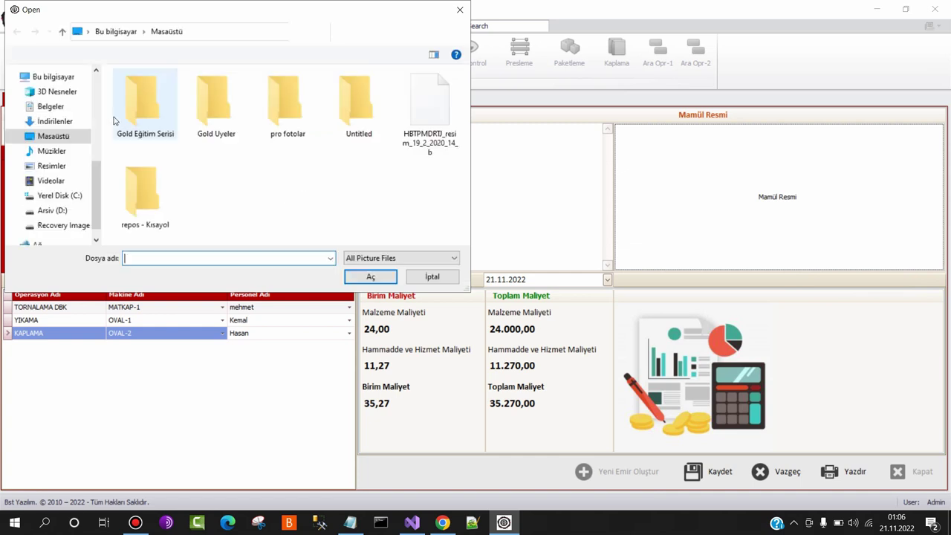
{"action": "double_click", "coordinate": [422, 111]}
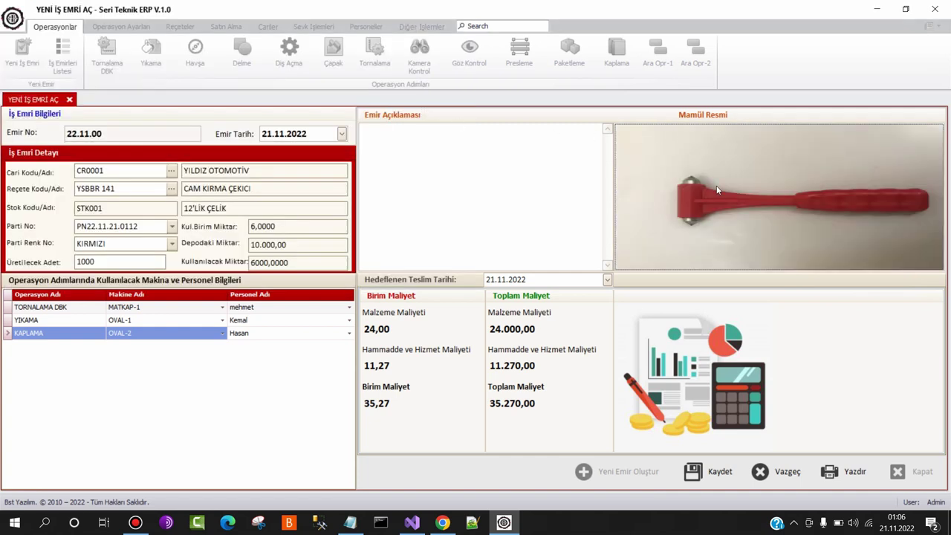
{"action": "left_click", "coordinate": [453, 181]}
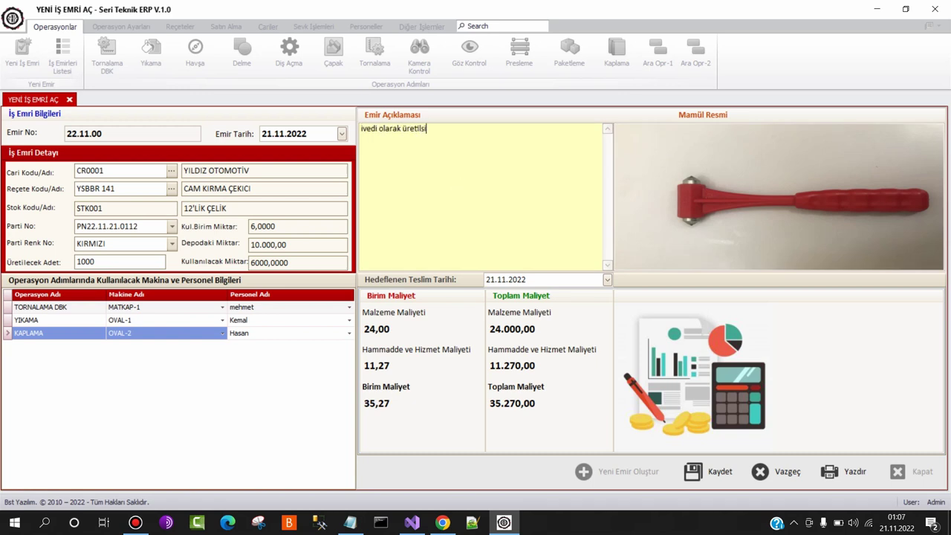
{"action": "left_click", "coordinate": [712, 473]}
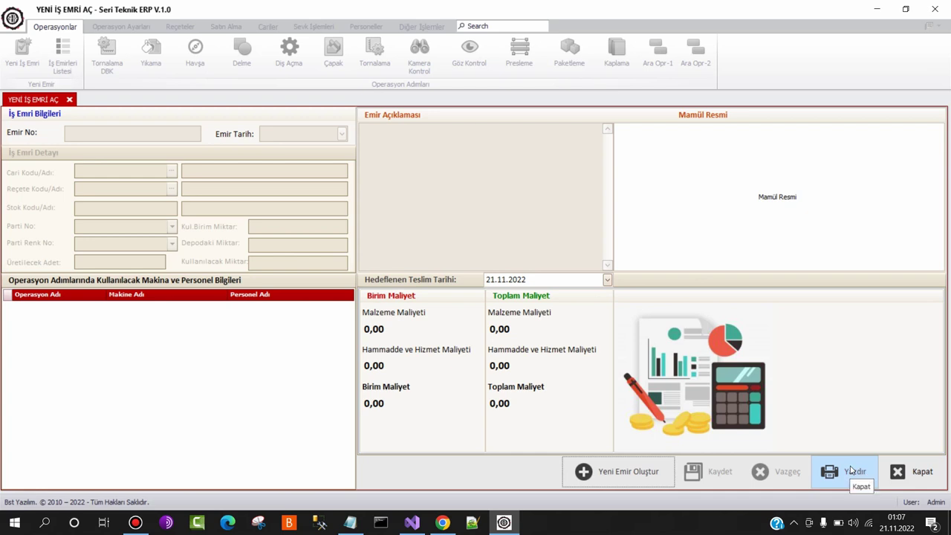
Close the entry screen and view work order 22.11.00's details in the work orders list
{"action": "left_click", "coordinate": [914, 473]}
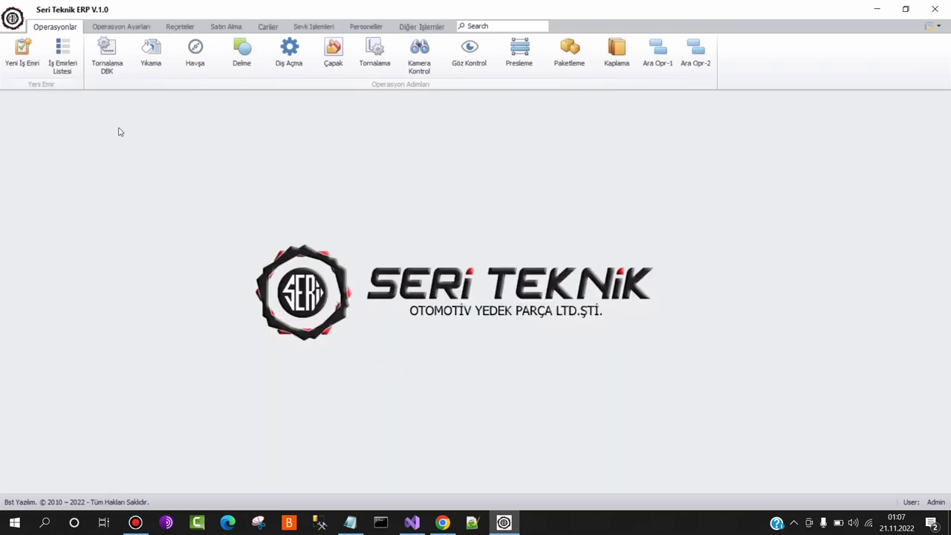
{"action": "left_click", "coordinate": [64, 53]}
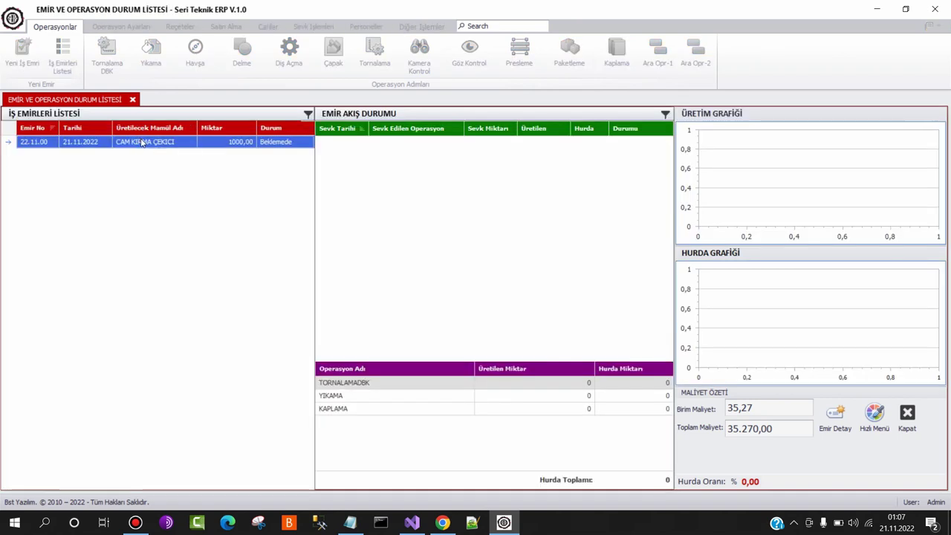
{"action": "left_click", "coordinate": [142, 142]}
{"action": "right_click", "coordinate": [143, 143]}
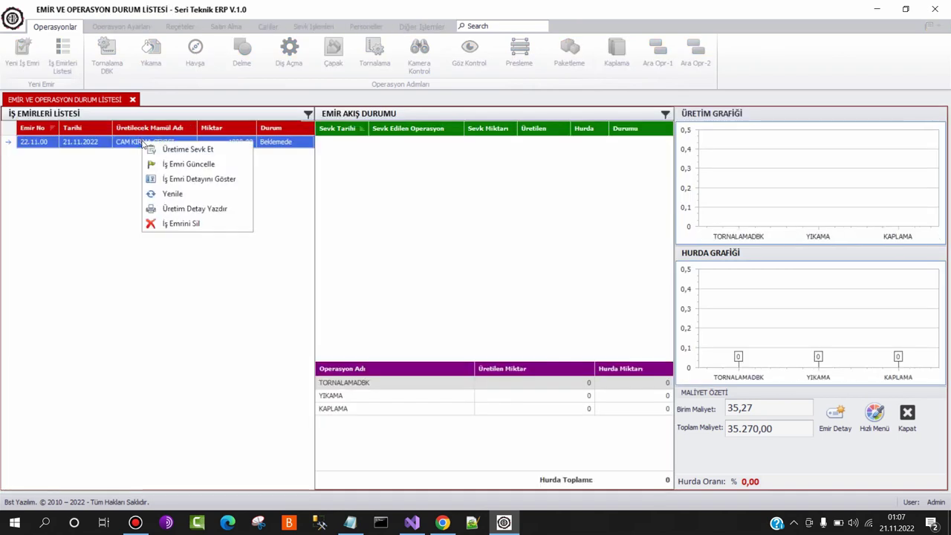
{"action": "left_click", "coordinate": [182, 180]}
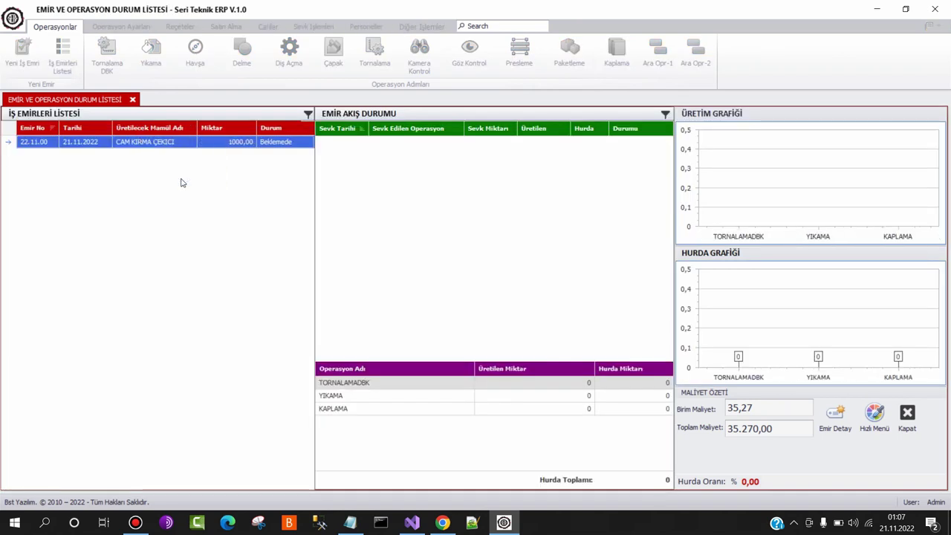
{"action": "left_click", "coordinate": [837, 446]}
Print the production detail of order 22.11.00 to PDF
{"action": "right_click", "coordinate": [169, 147]}
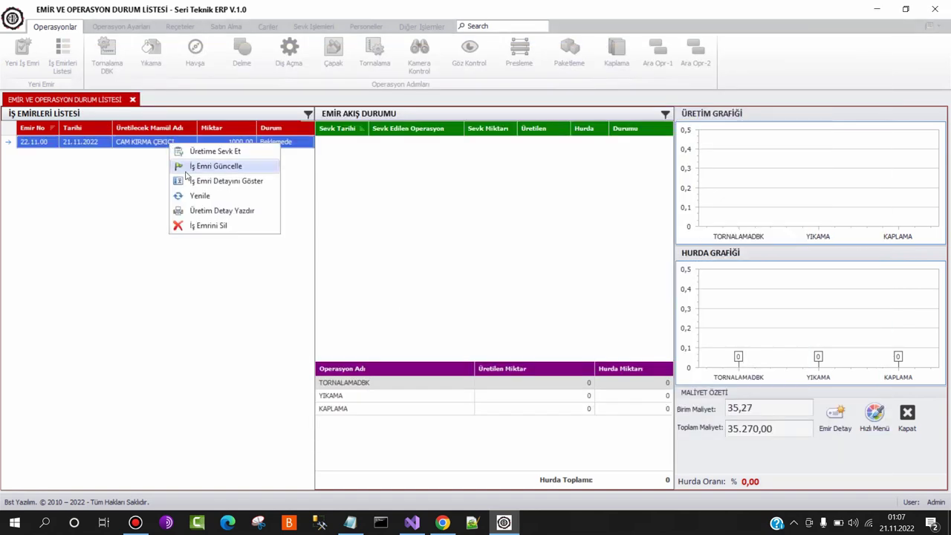
{"action": "left_click", "coordinate": [204, 213]}
{"action": "left_click", "coordinate": [377, 276]}
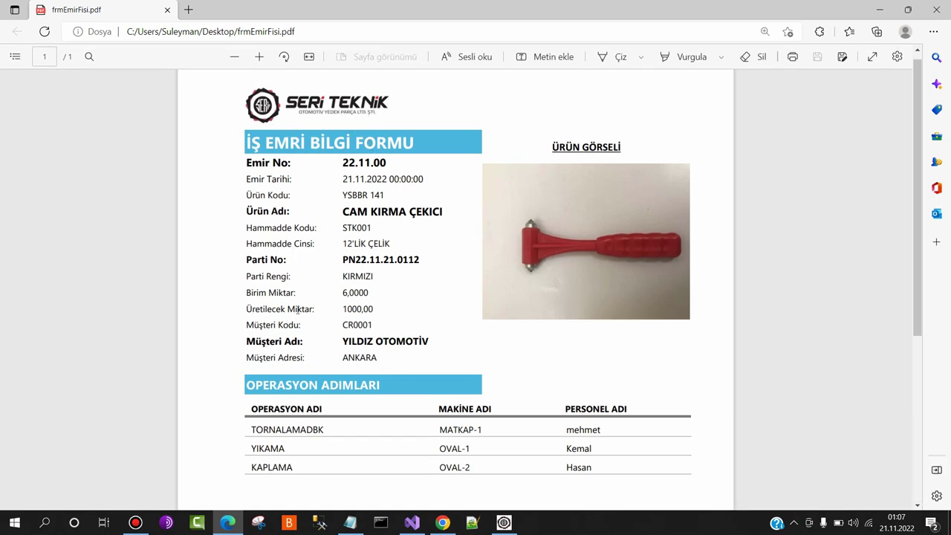
Scroll through frmEmirFisi.pdf to review the operation steps, coating details and note
{"action": "scroll", "coordinate": [407, 326], "scroll_direction": "down", "scroll_amount": 2}
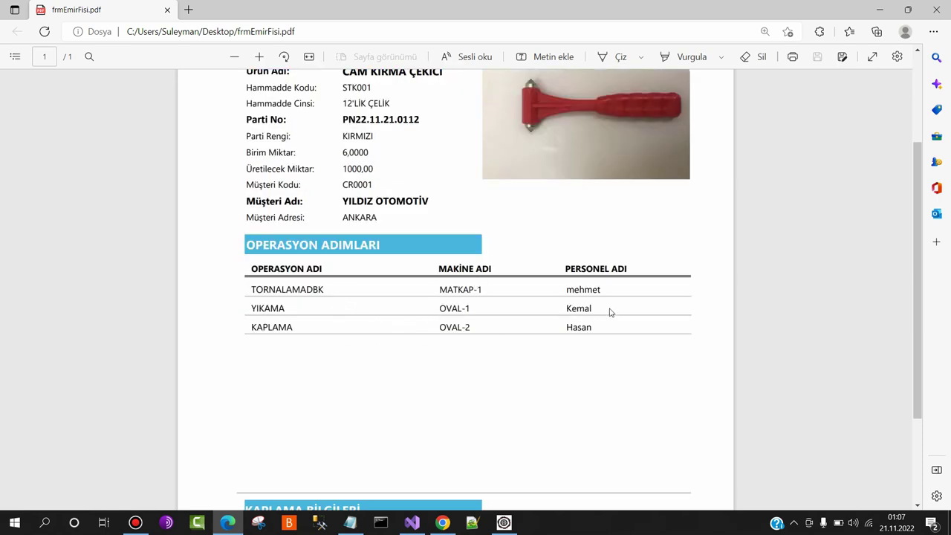
{"action": "scroll", "coordinate": [588, 306], "scroll_direction": "down", "scroll_amount": 2}
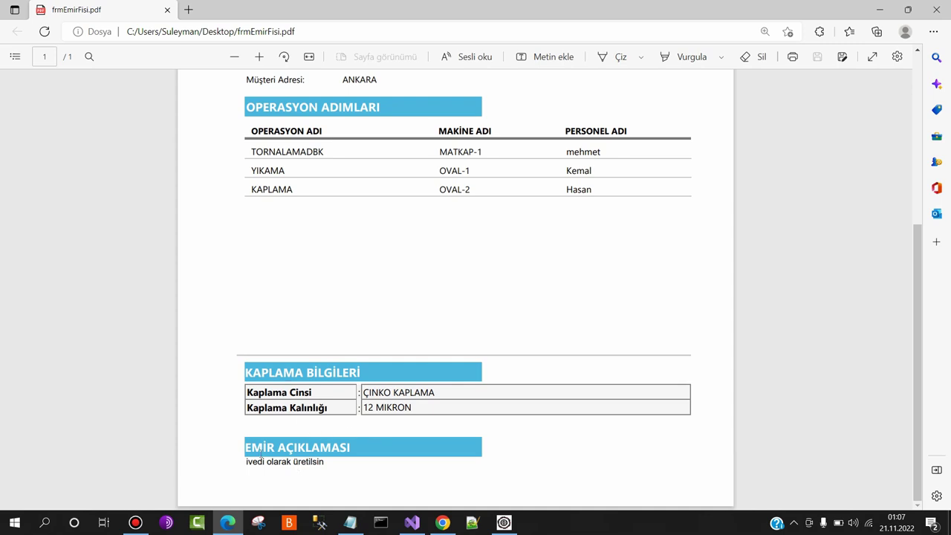
{"action": "scroll", "coordinate": [486, 253], "scroll_direction": "up", "scroll_amount": 4}
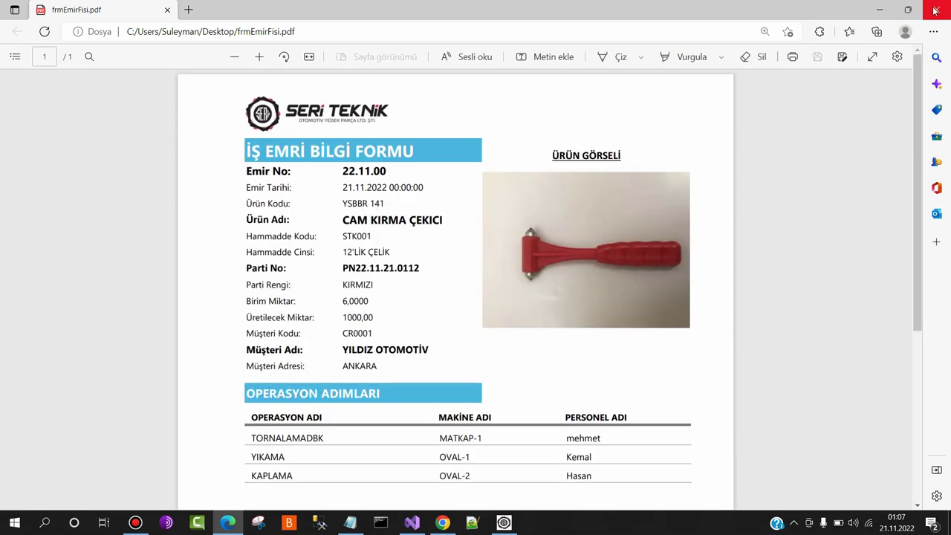
Close the PDF and update work order 22.11.00's production quantity to 1250
{"action": "left_click", "coordinate": [936, 9]}
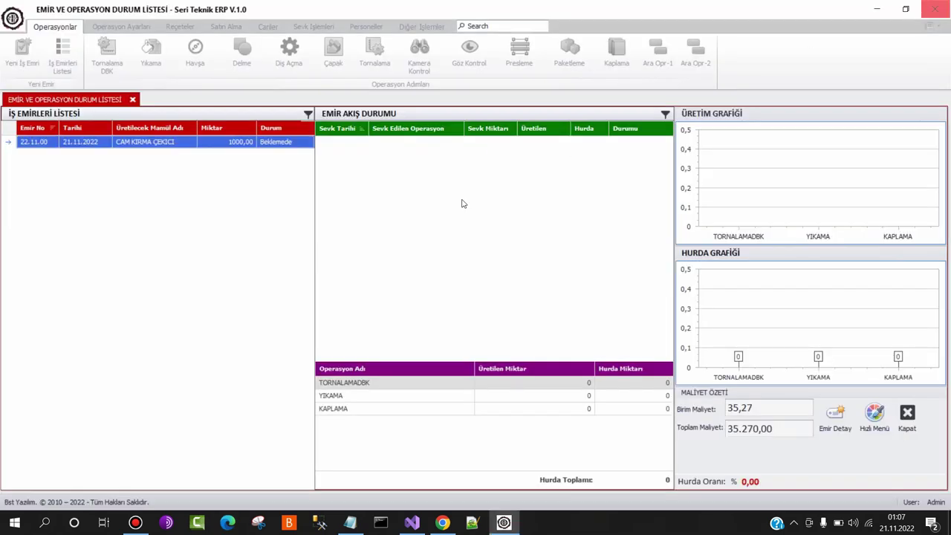
{"action": "double_click", "coordinate": [271, 144]}
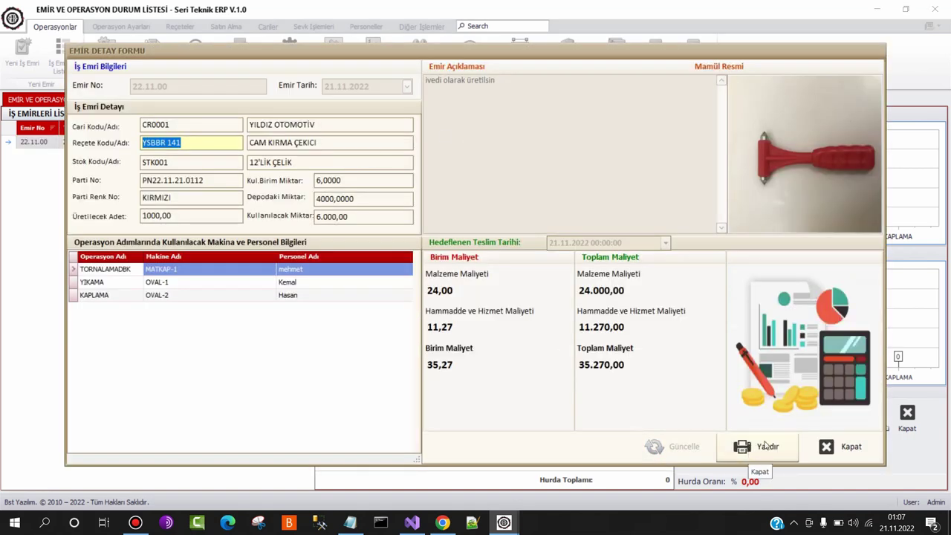
{"action": "left_click", "coordinate": [836, 447]}
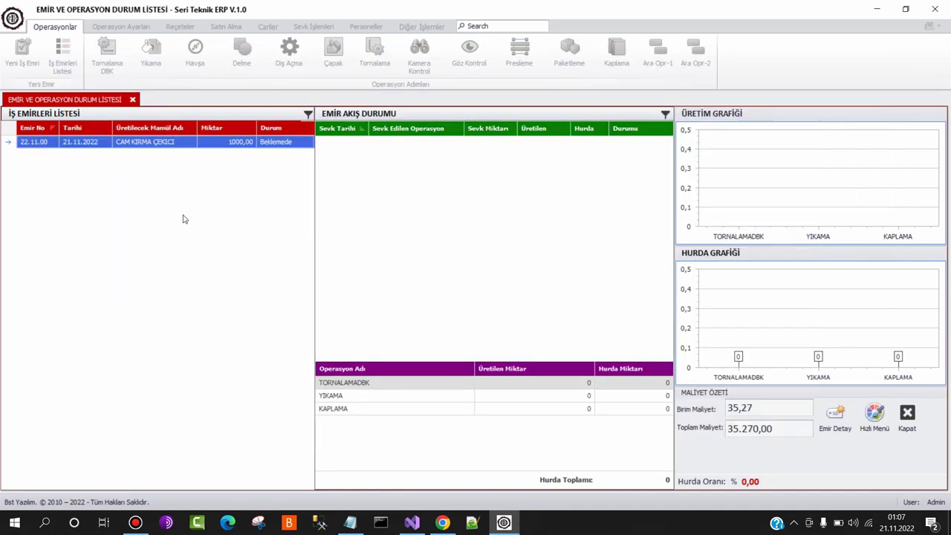
{"action": "right_click", "coordinate": [170, 142]}
{"action": "left_click", "coordinate": [212, 164]}
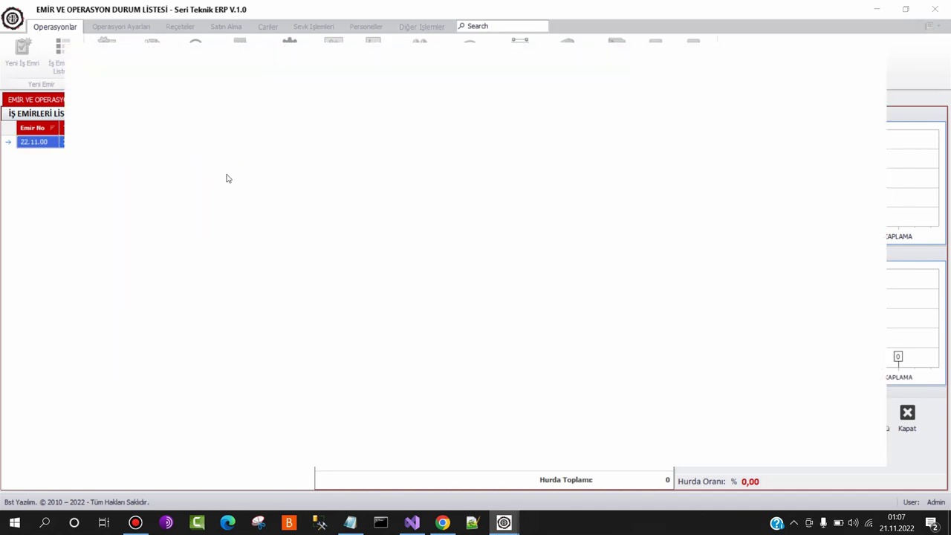
{"action": "type", "text": "1250"}
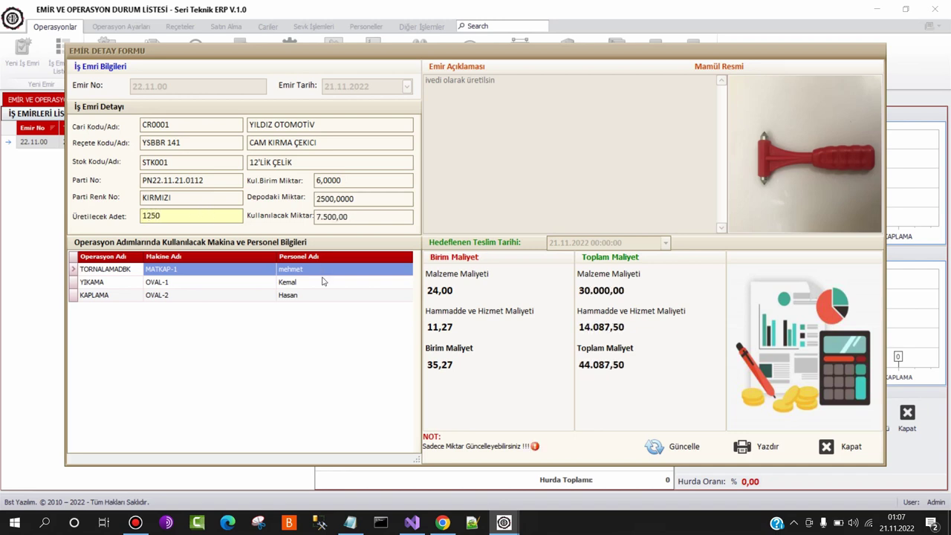
{"action": "left_click", "coordinate": [681, 450]}
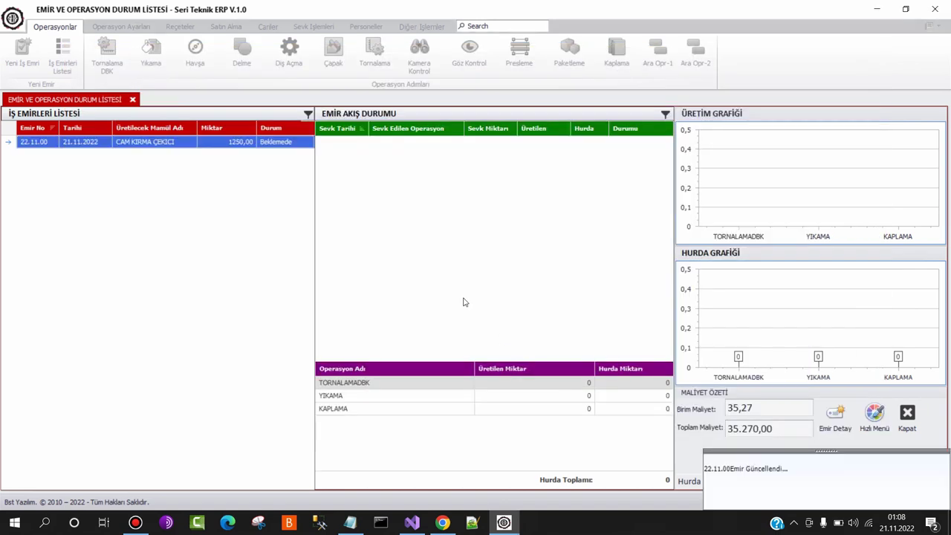
Dispatch order 22.11.00 to production and select its waiting TORNALAMADBK flow entry of 1250
{"action": "right_click", "coordinate": [239, 153]}
{"action": "left_click", "coordinate": [284, 159]}
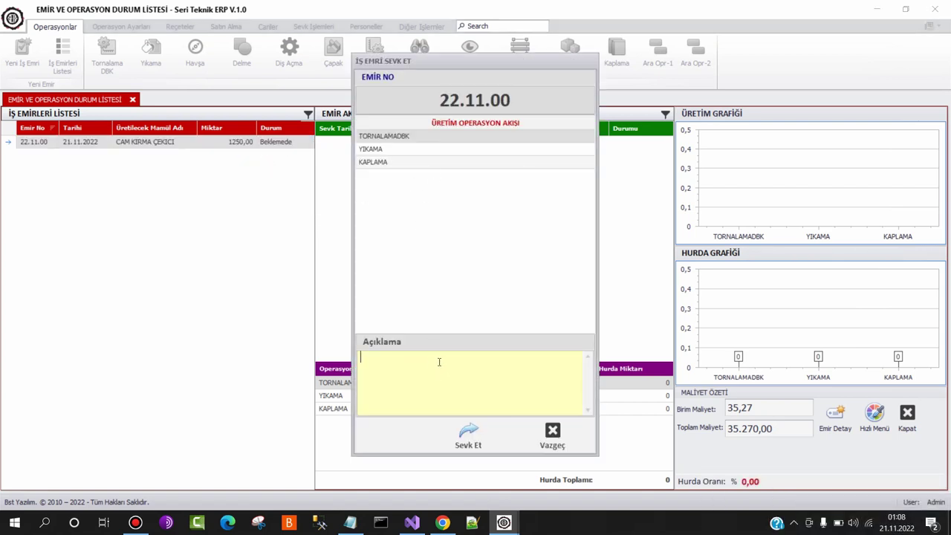
{"action": "left_click", "coordinate": [469, 435]}
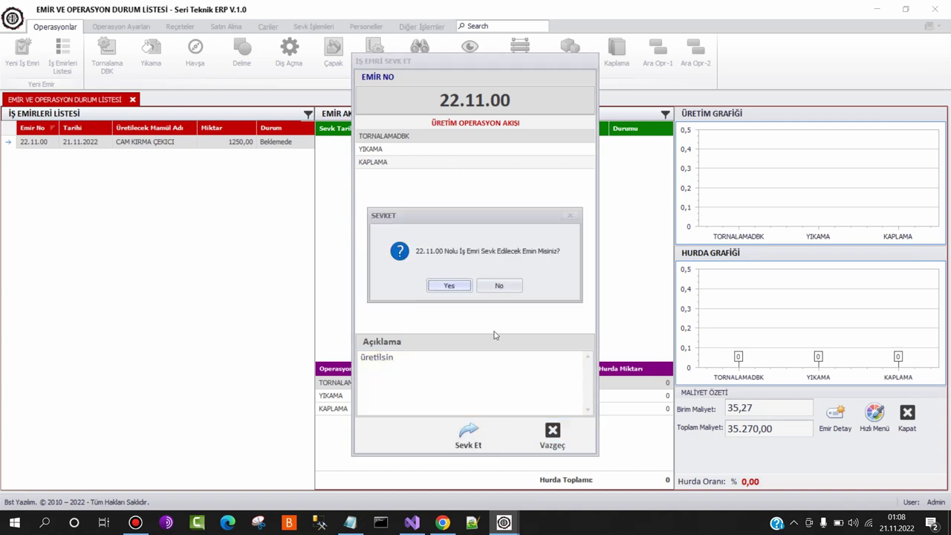
{"action": "left_click", "coordinate": [457, 287]}
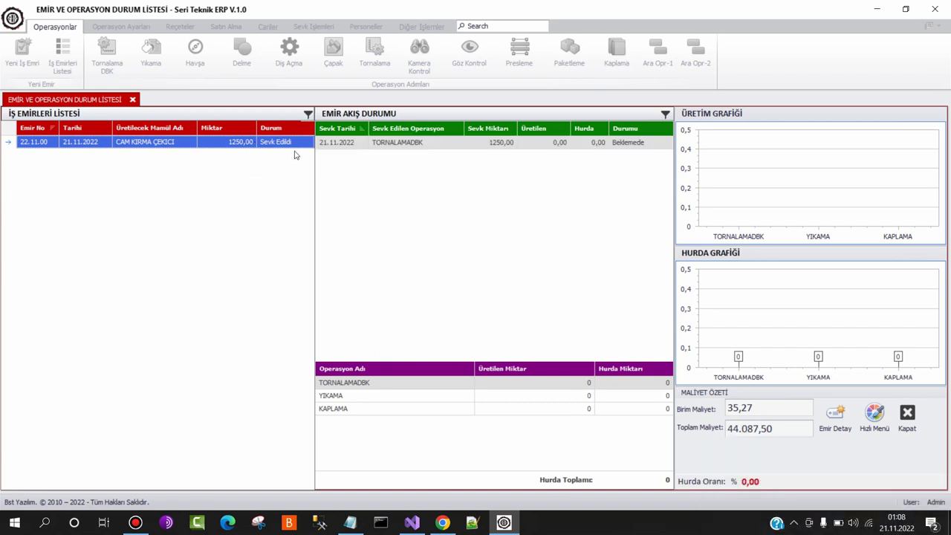
{"action": "left_click", "coordinate": [405, 143]}
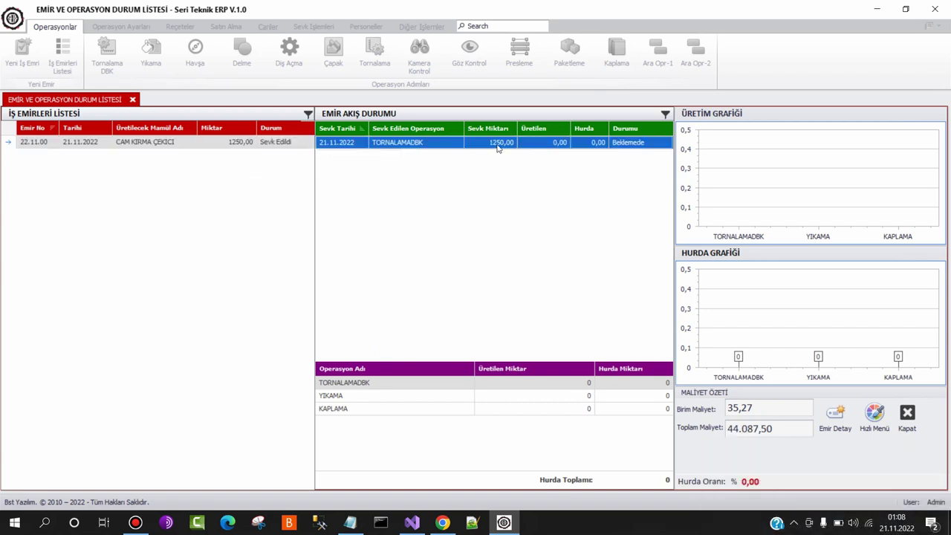
{"action": "left_click", "coordinate": [877, 417]}
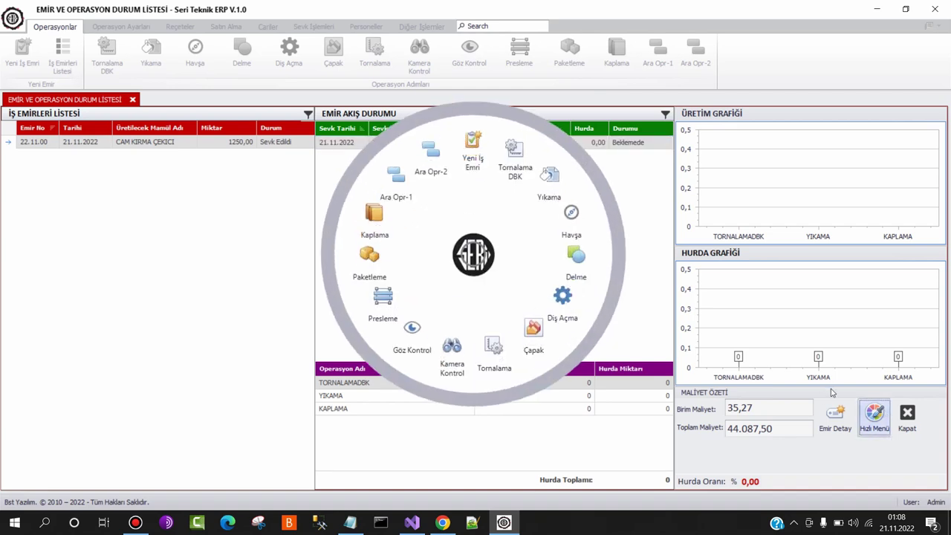
Accept the waiting order 22.11.00 in the Tornalama DBK operation list
{"action": "left_click", "coordinate": [515, 150]}
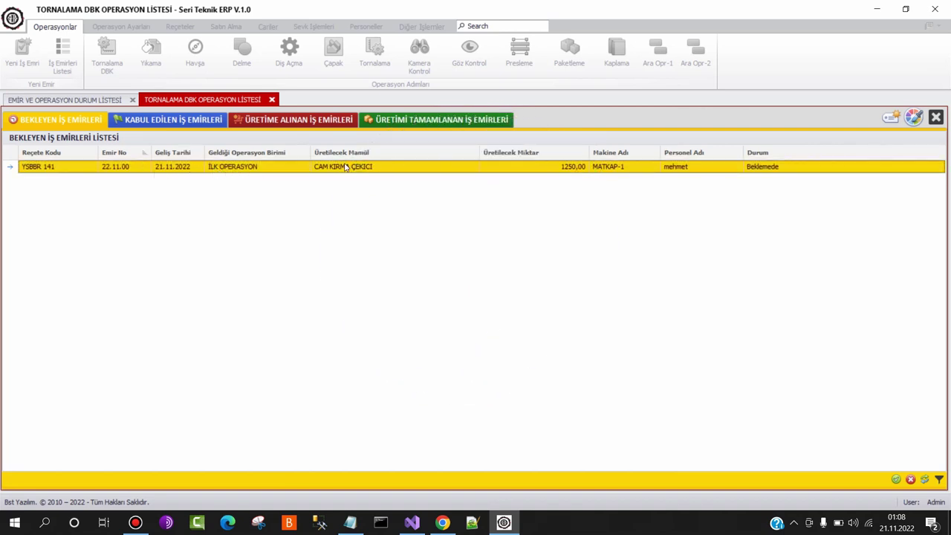
{"action": "left_click", "coordinate": [897, 480]}
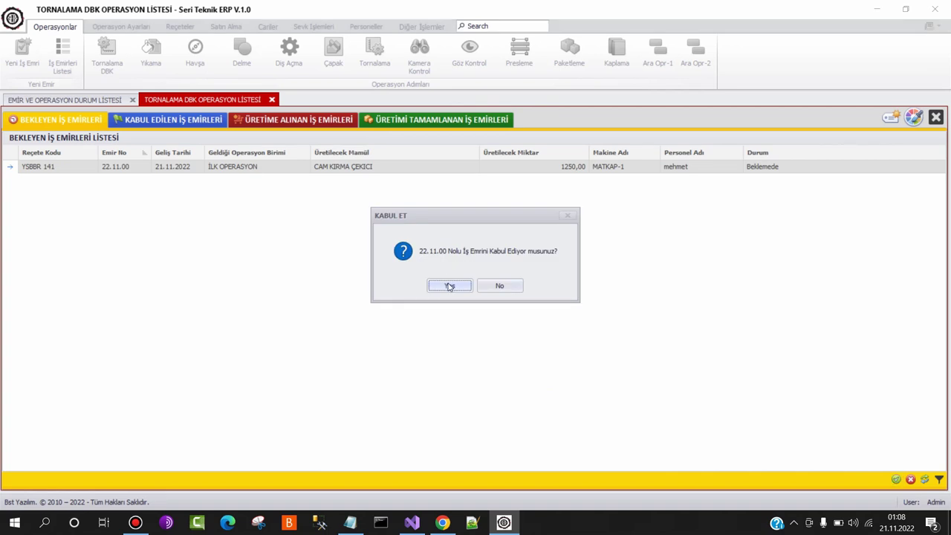
{"action": "left_click", "coordinate": [449, 285]}
Take the accepted order into production and select it under Üretime Alınan
{"action": "left_click", "coordinate": [176, 119]}
{"action": "left_click", "coordinate": [233, 168]}
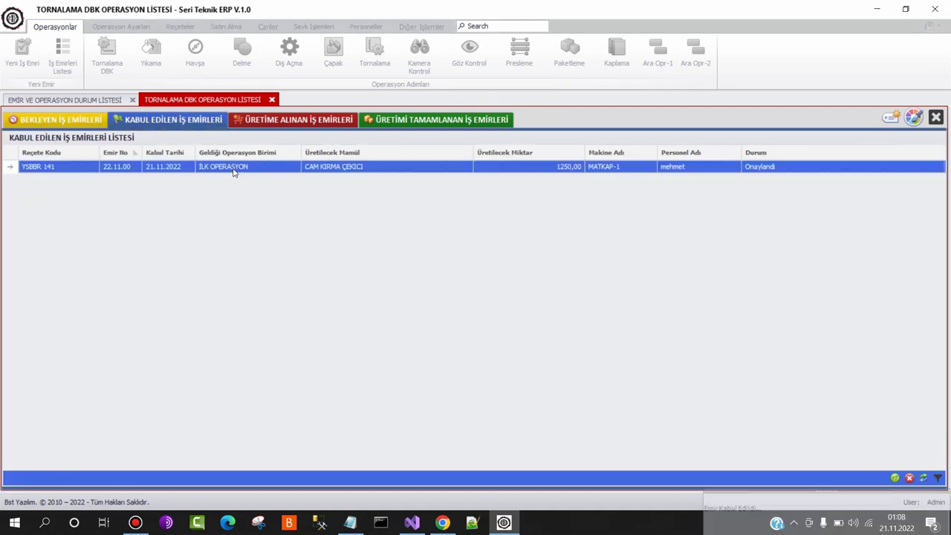
{"action": "left_click", "coordinate": [895, 478]}
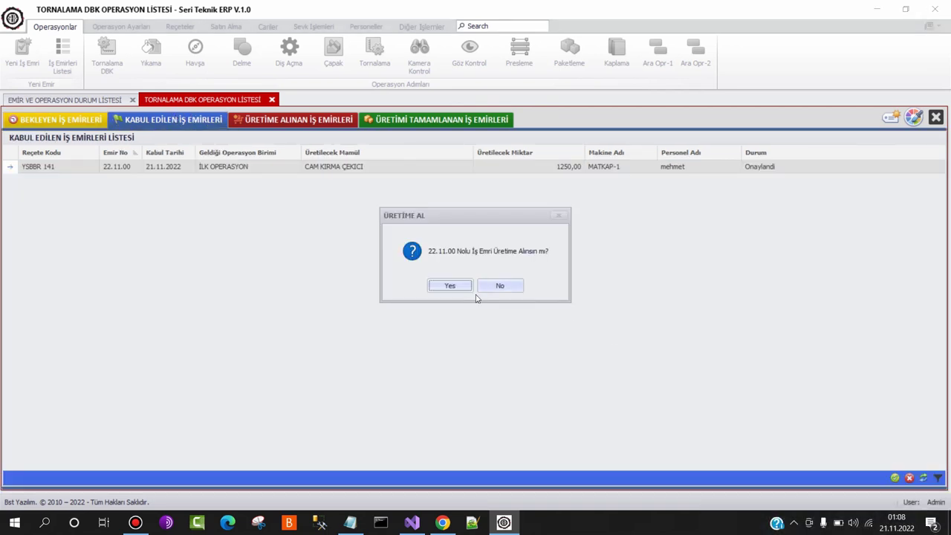
{"action": "left_click", "coordinate": [450, 285]}
{"action": "left_click", "coordinate": [319, 123]}
{"action": "left_click", "coordinate": [329, 168]}
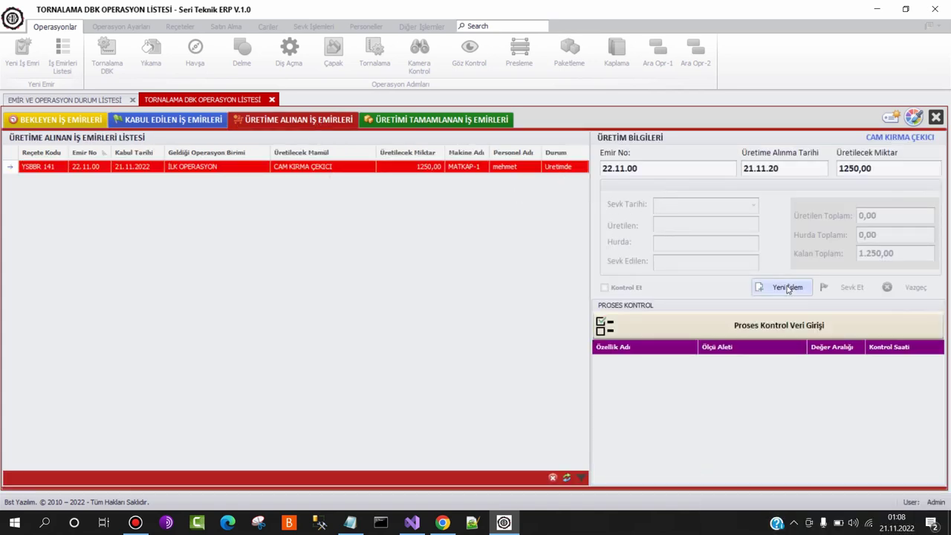
Record process control values 12 and 12 for the order
{"action": "left_click", "coordinate": [782, 330]}
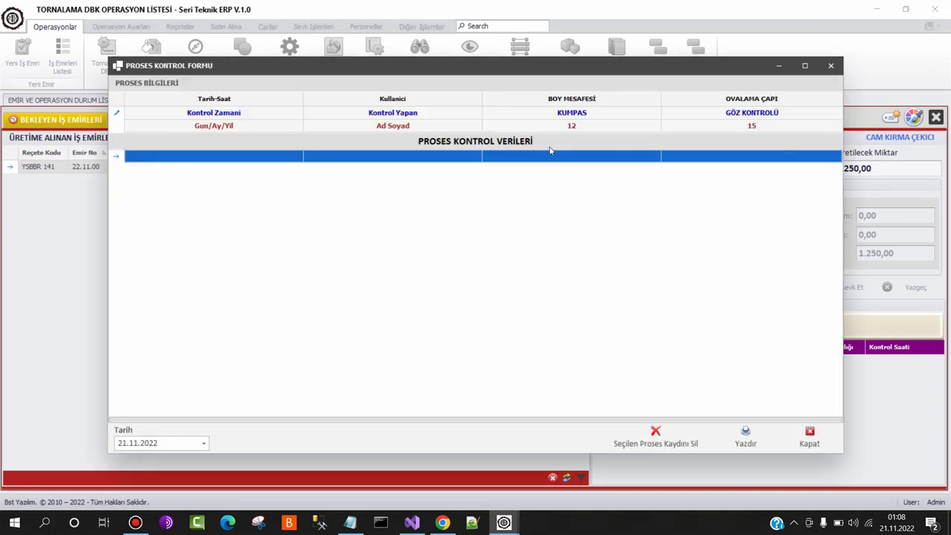
{"action": "double_click", "coordinate": [235, 160]}
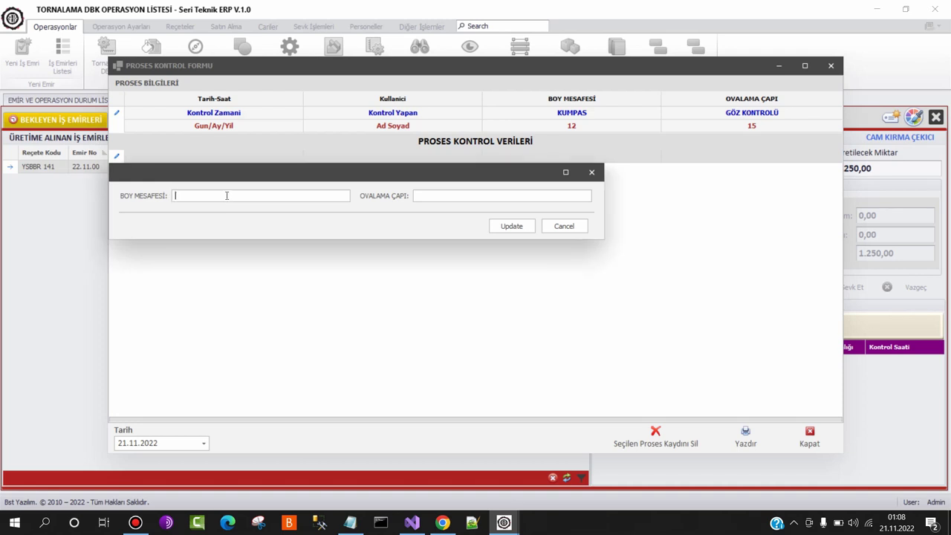
{"action": "type", "text": "1212"}
{"action": "left_click", "coordinate": [509, 226]}
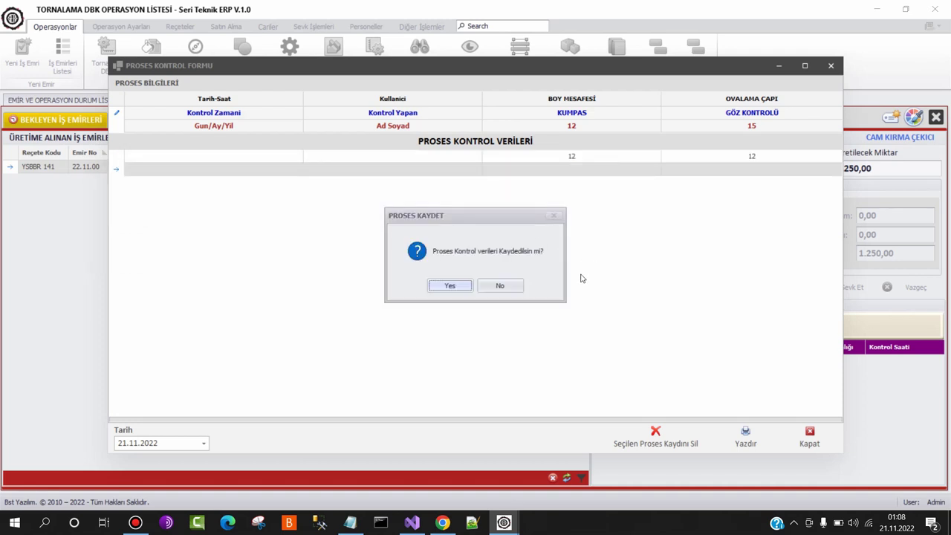
{"action": "left_click", "coordinate": [446, 289]}
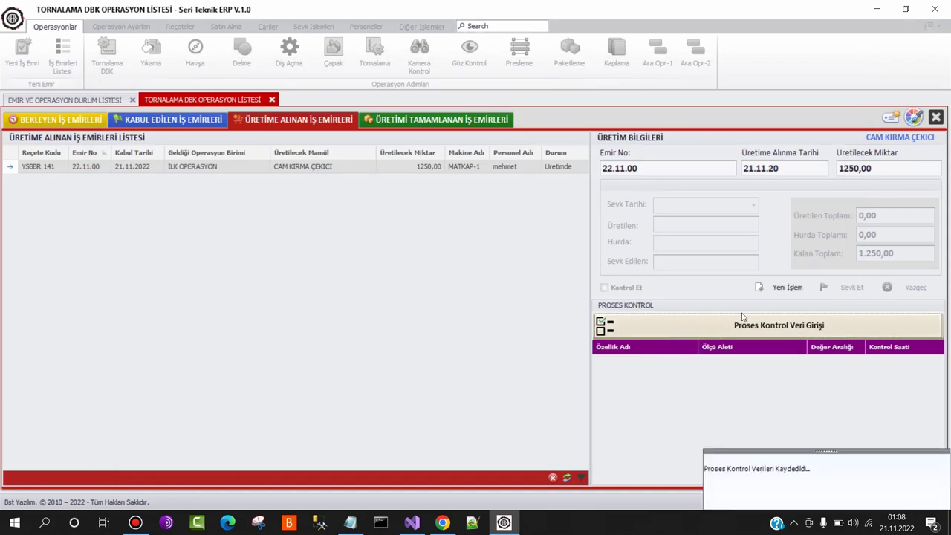
Enter 1000 produced and 10 scrap, mark checked, and ship 990 parts to YIKAMA
{"action": "left_click", "coordinate": [786, 288]}
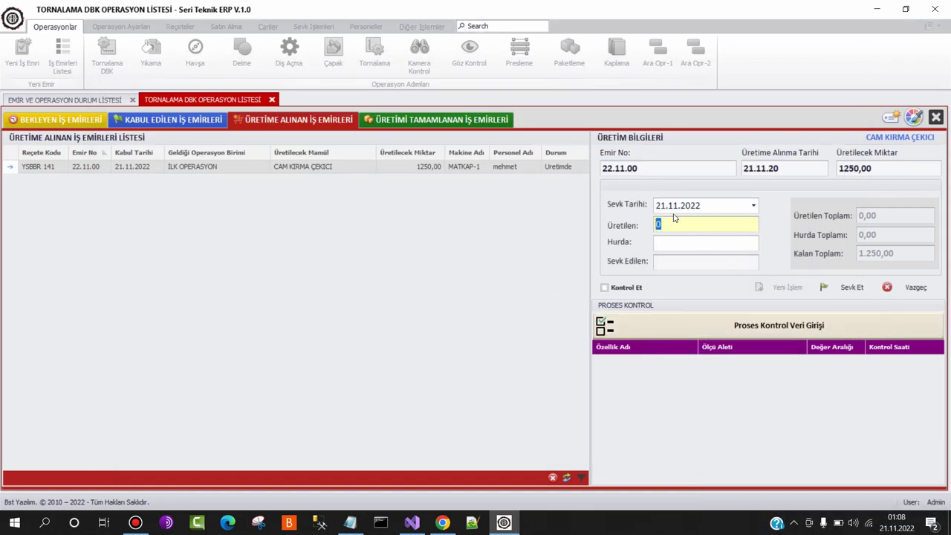
{"action": "type", "text": "12"}
{"action": "key", "text": "BackSpace"}
{"action": "type", "text": "000"}
{"action": "key", "text": "Tab"}
{"action": "type", "text": "10"}
{"action": "left_click", "coordinate": [625, 290]}
{"action": "left_click", "coordinate": [832, 288]}
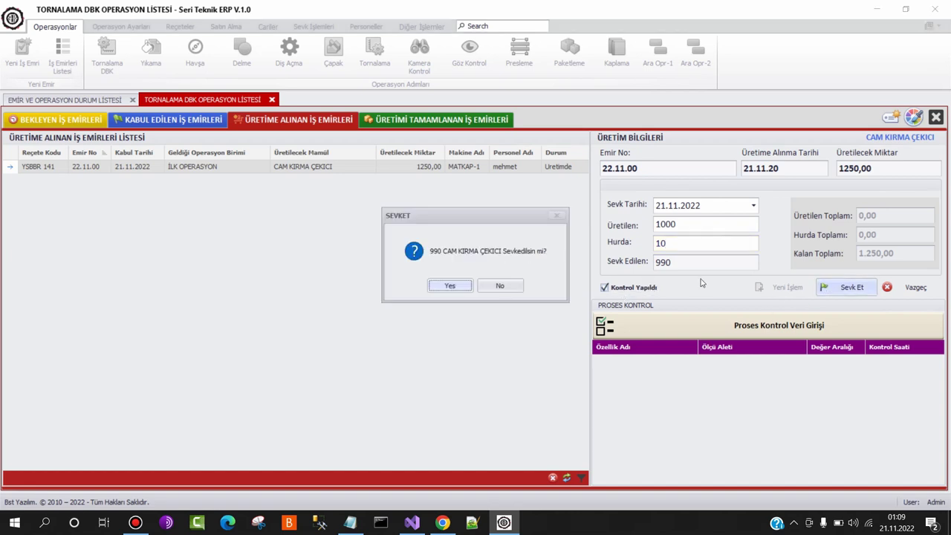
{"action": "left_click", "coordinate": [450, 287]}
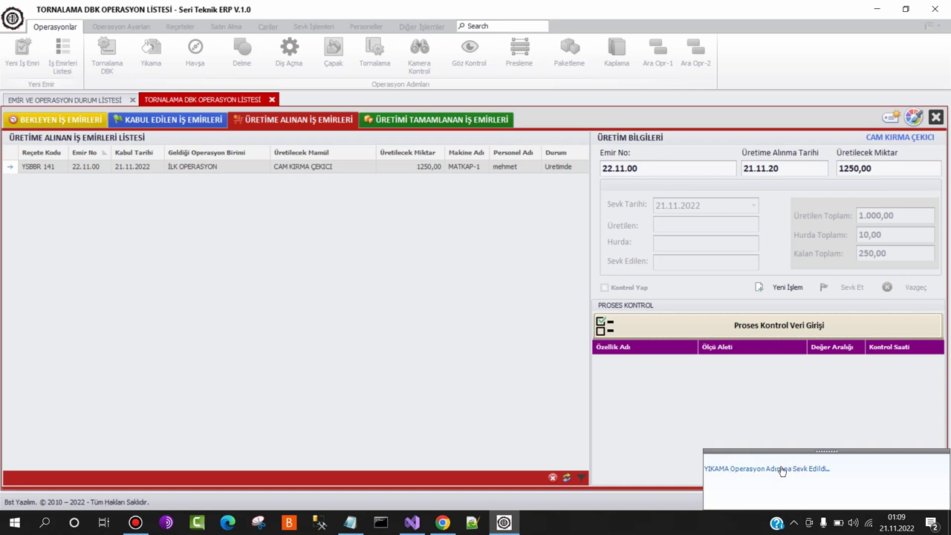
Print the completed order's operation slip to PDF as PrintOperasyonFisi
{"action": "left_click", "coordinate": [473, 123]}
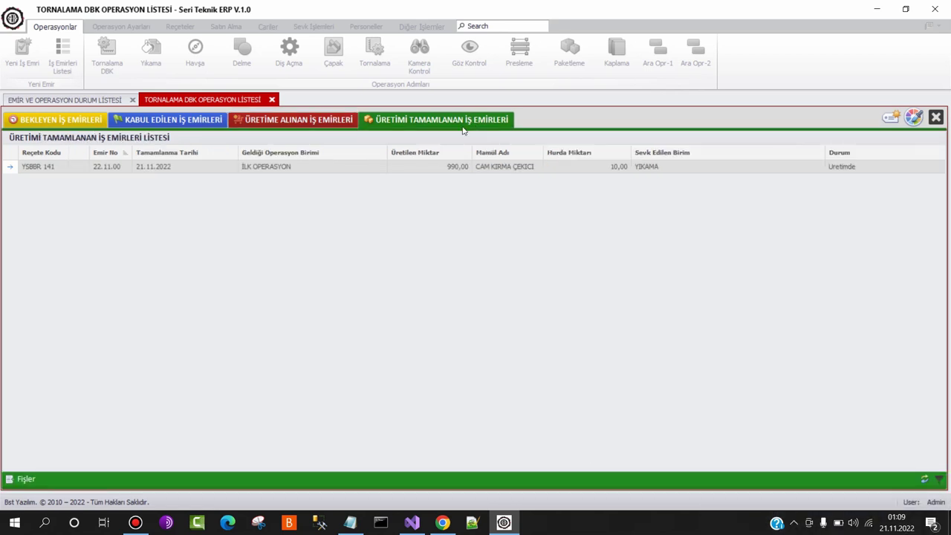
{"action": "left_click", "coordinate": [423, 170]}
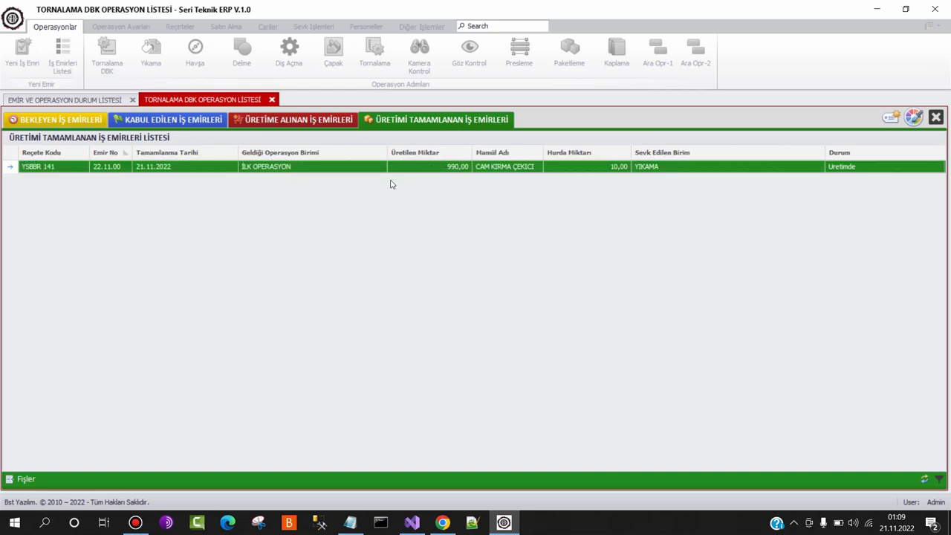
{"action": "left_click", "coordinate": [39, 479]}
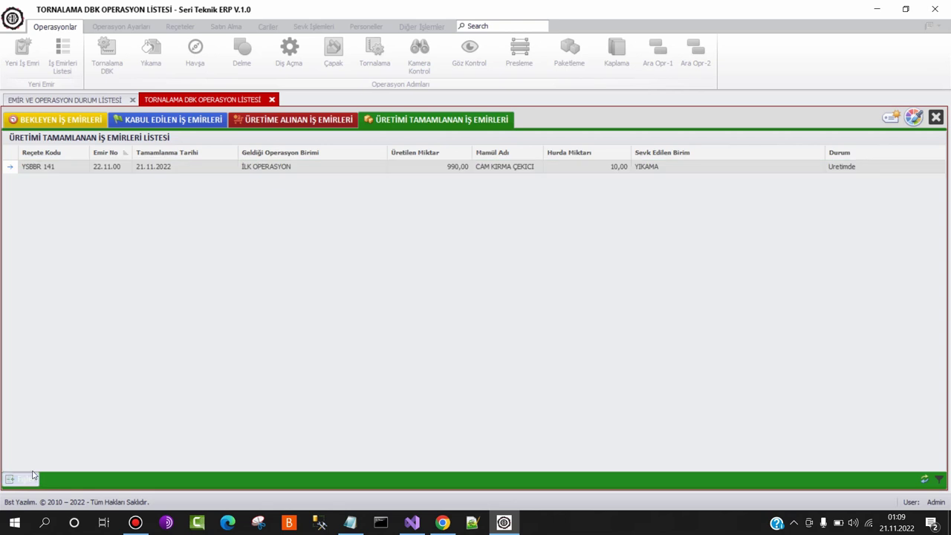
{"action": "left_click", "coordinate": [121, 452]}
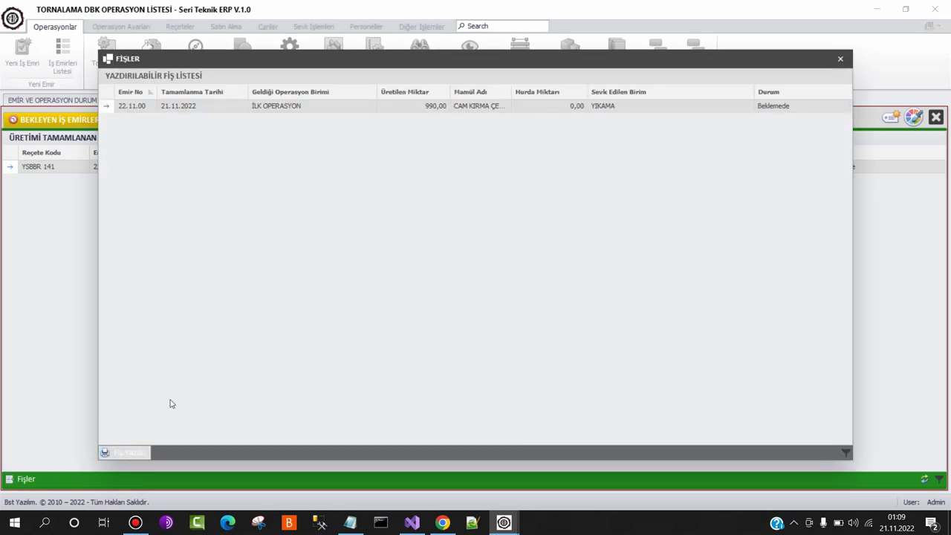
{"action": "left_click", "coordinate": [439, 358]}
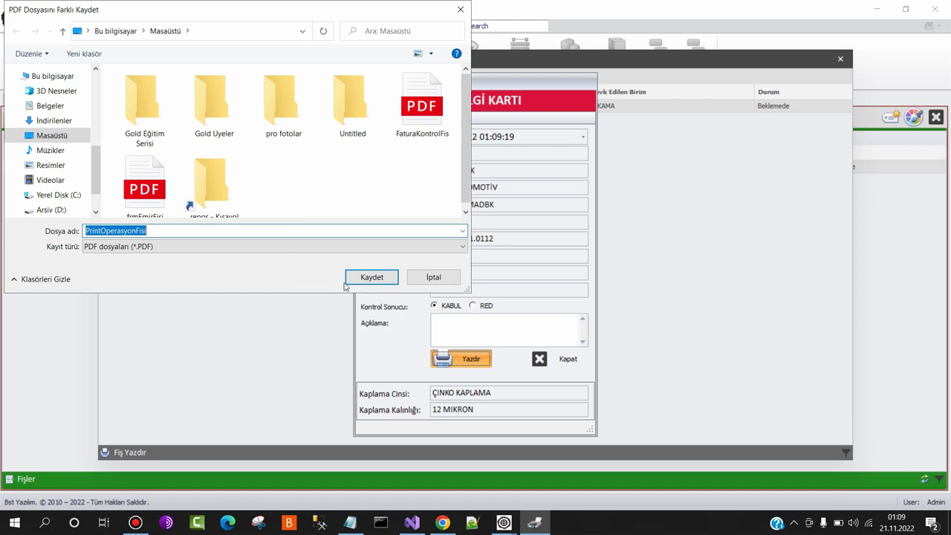
{"action": "left_click", "coordinate": [346, 282]}
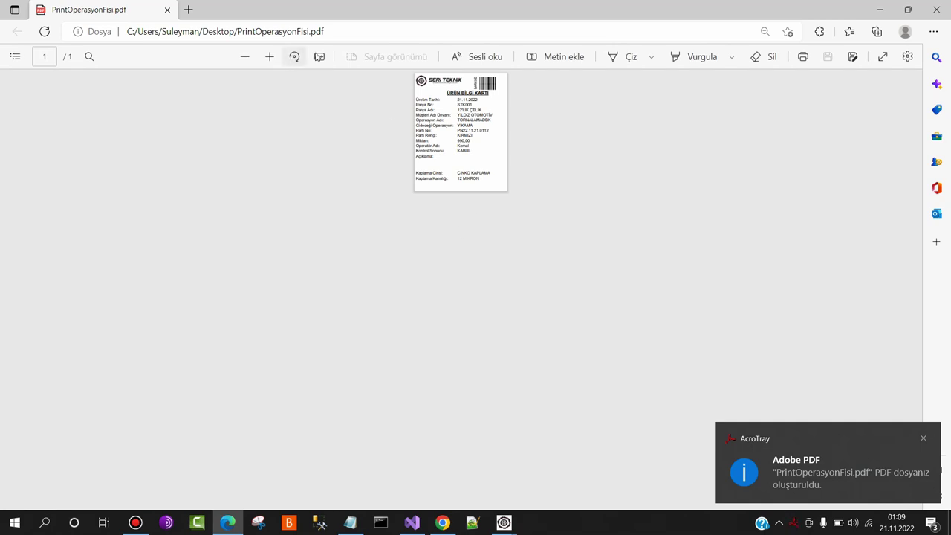
Zoom in four times on the PrintOperasyonFisi.pdf product card, then close Edge
{"action": "left_click", "coordinate": [269, 57]}
{"action": "left_click", "coordinate": [269, 57]}
{"action": "left_click", "coordinate": [268, 58]}
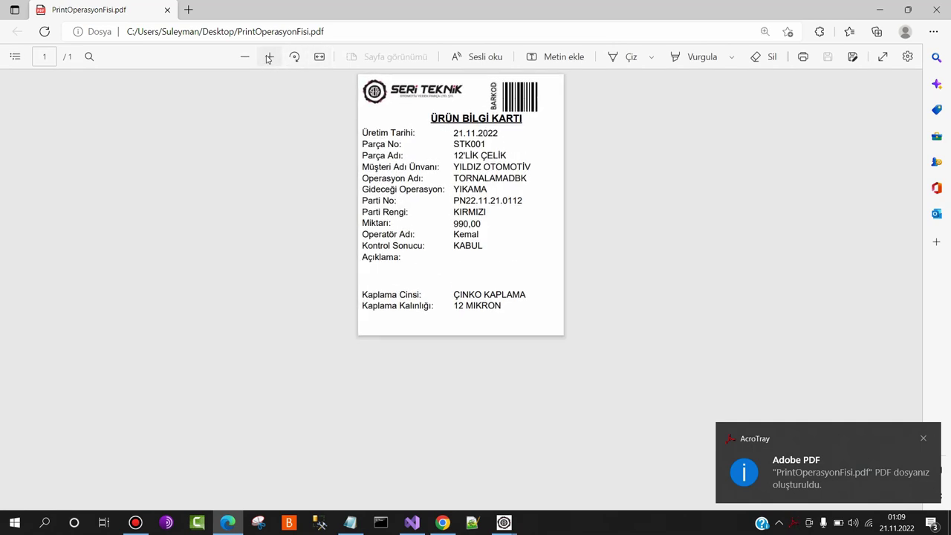
{"action": "left_click", "coordinate": [268, 58]}
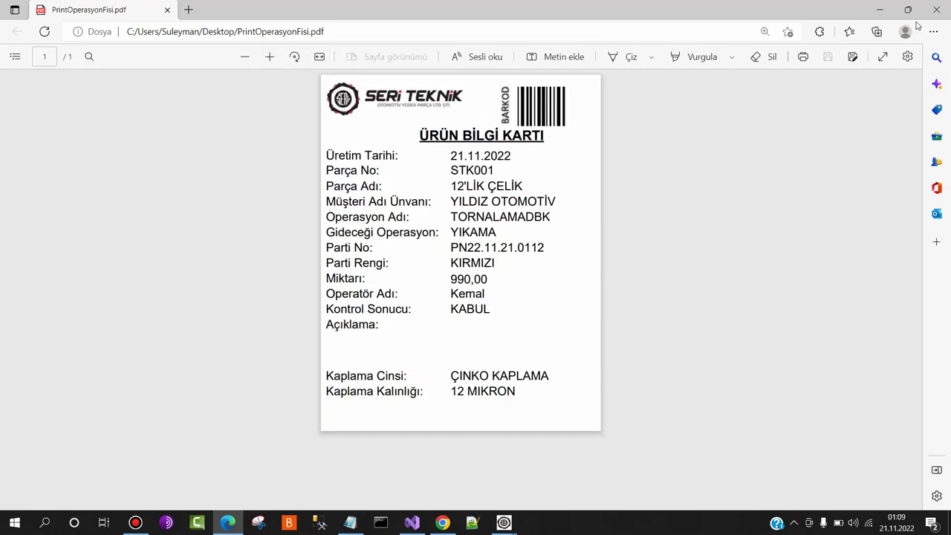
{"action": "left_click", "coordinate": [936, 10]}
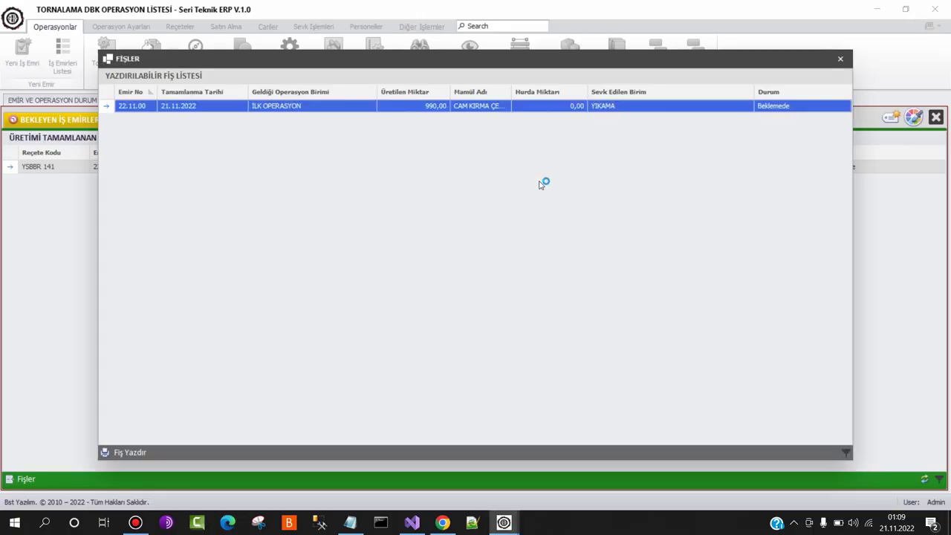
Reject order 22.11.00's pending 990-part job in the Yıkama list and close that list
{"action": "left_click", "coordinate": [842, 62]}
{"action": "right_click", "coordinate": [724, 236]}
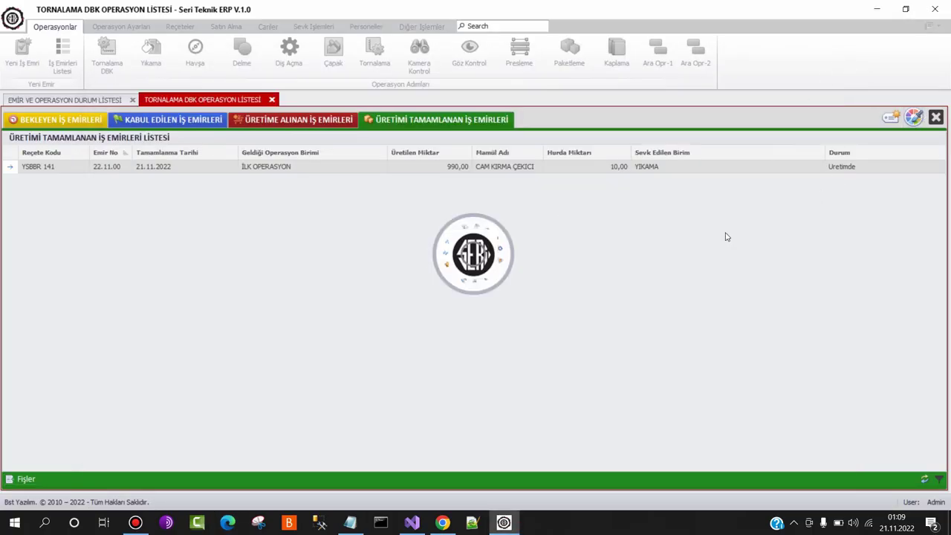
{"action": "left_click", "coordinate": [542, 206]}
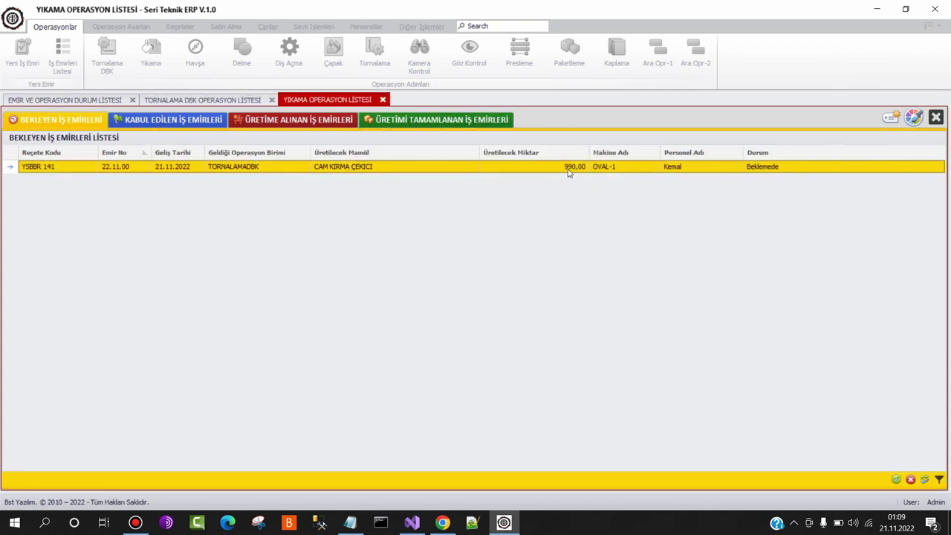
{"action": "left_click", "coordinate": [897, 480]}
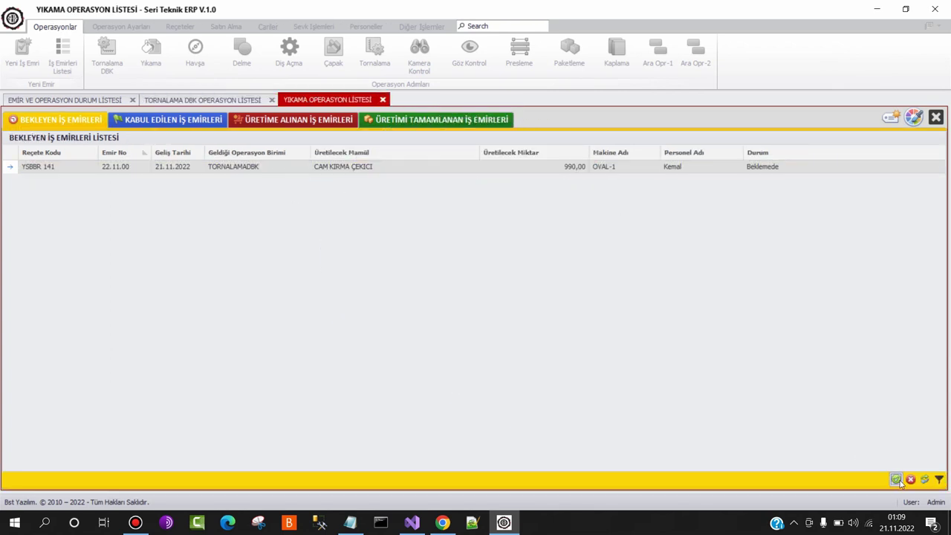
{"action": "left_click", "coordinate": [911, 482]}
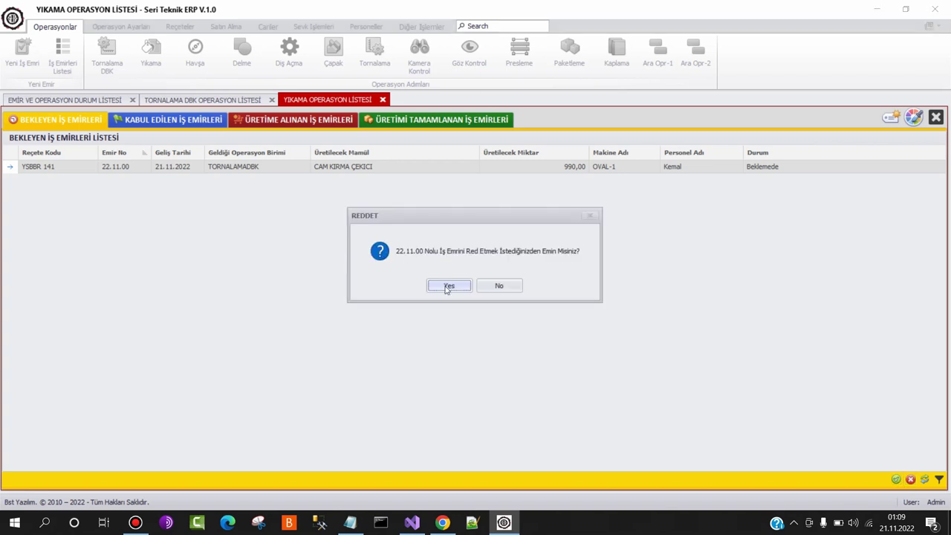
{"action": "left_click", "coordinate": [447, 286]}
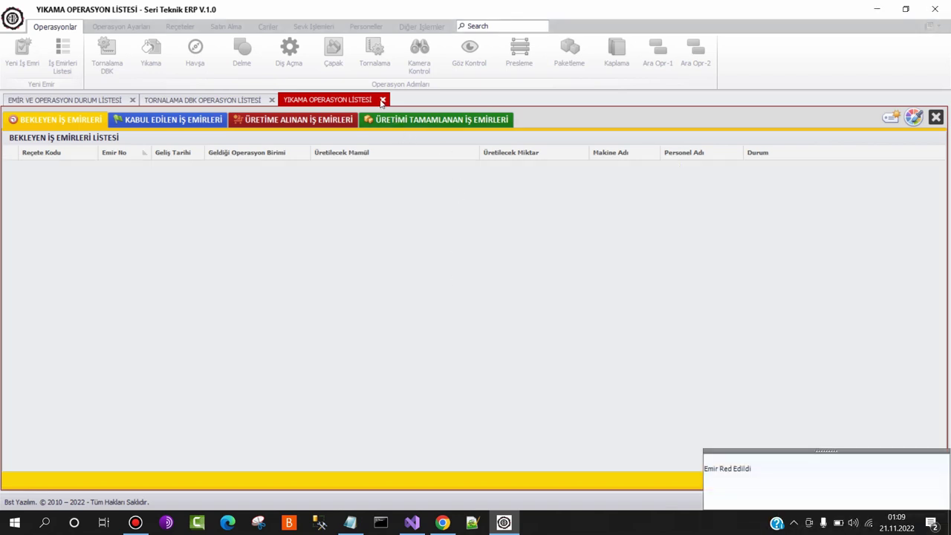
{"action": "left_click", "coordinate": [382, 99]}
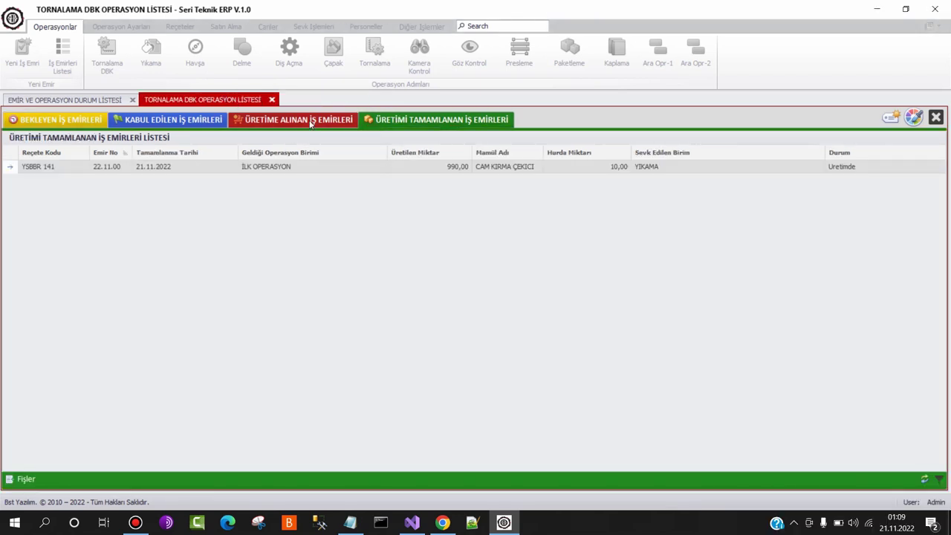
Add a Tornalama DBK production entry for order 22.11.00: 1250 produced, 10 scrap
{"action": "left_click", "coordinate": [311, 122]}
{"action": "left_click", "coordinate": [357, 170]}
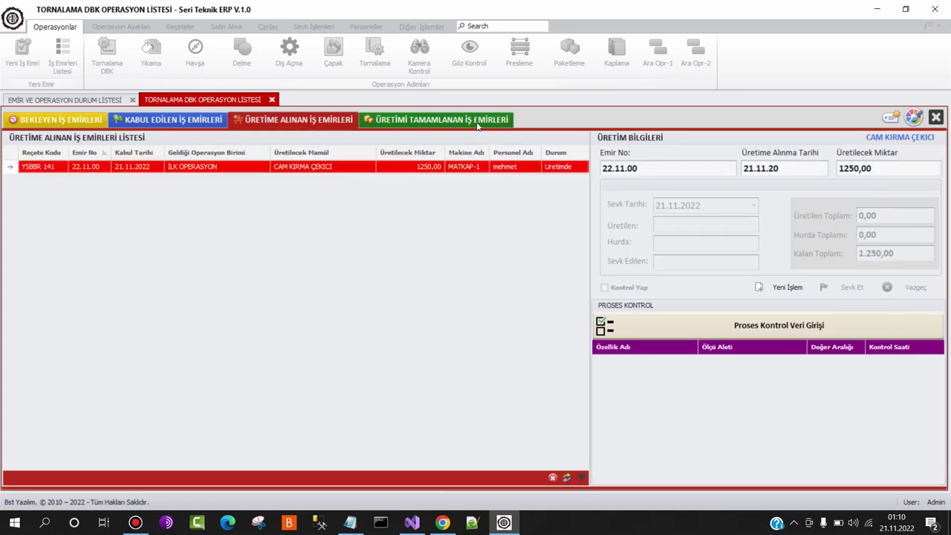
{"action": "left_click", "coordinate": [766, 289]}
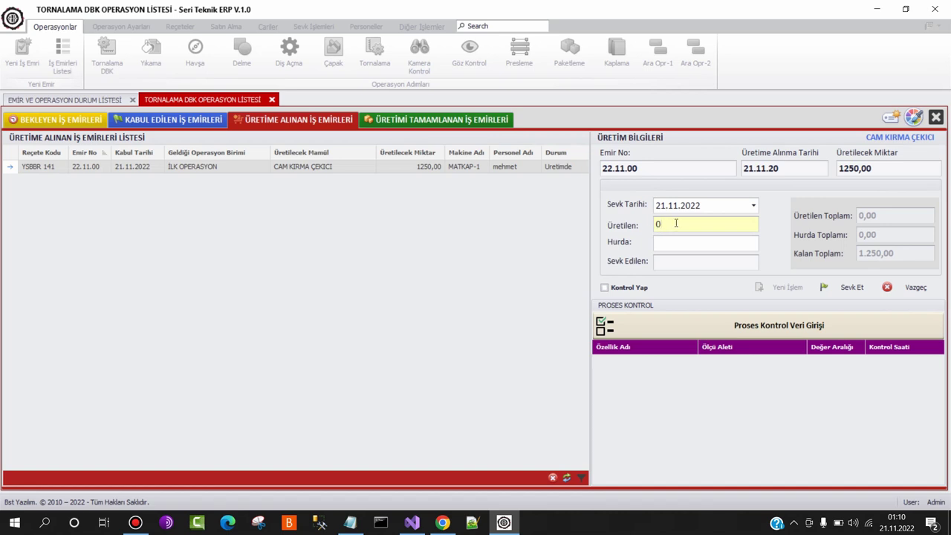
{"action": "type", "text": "1250"}
{"action": "key", "text": "ctrl+a"}
{"action": "key", "text": "Tab"}
{"action": "type", "text": "10"}
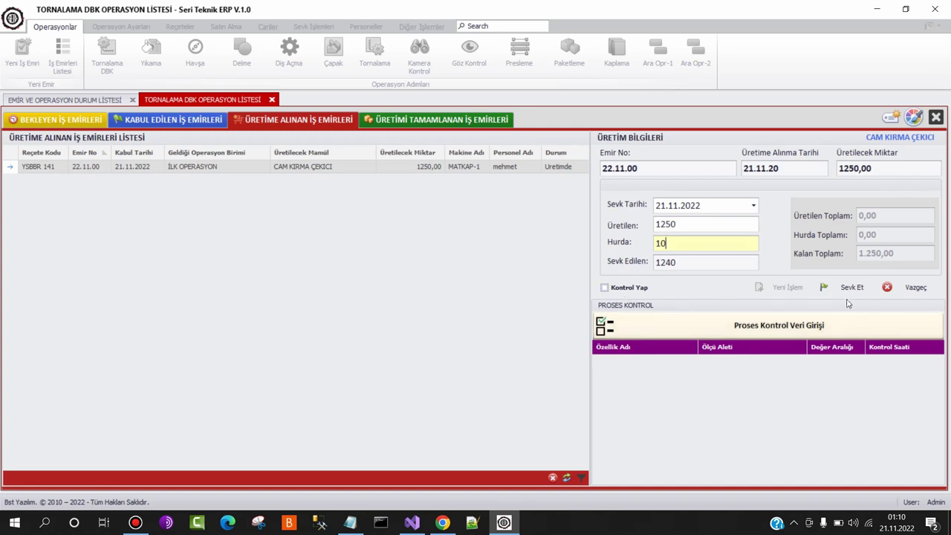
Mark the quality check done and ship the 1240 good pieces to Yıkama
{"action": "left_click", "coordinate": [645, 288]}
{"action": "left_click", "coordinate": [825, 287]}
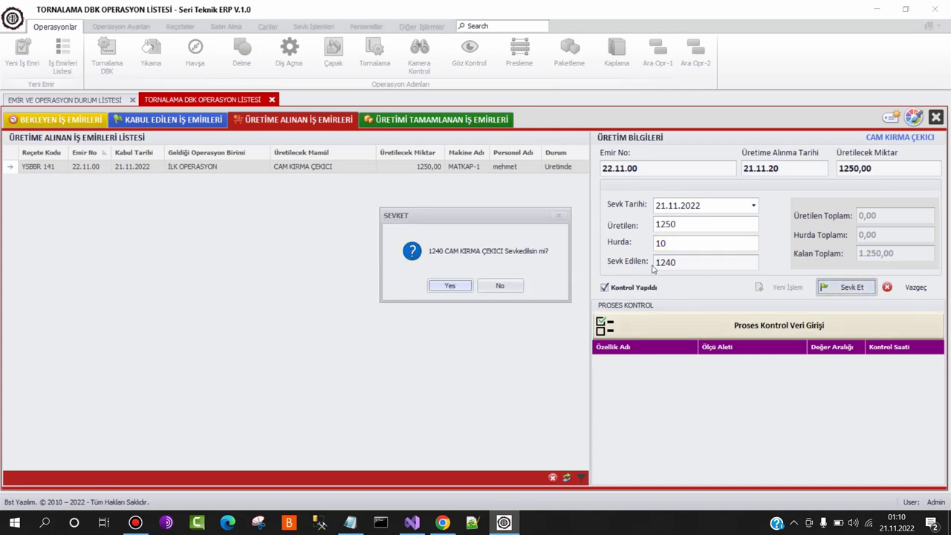
{"action": "left_click", "coordinate": [451, 286]}
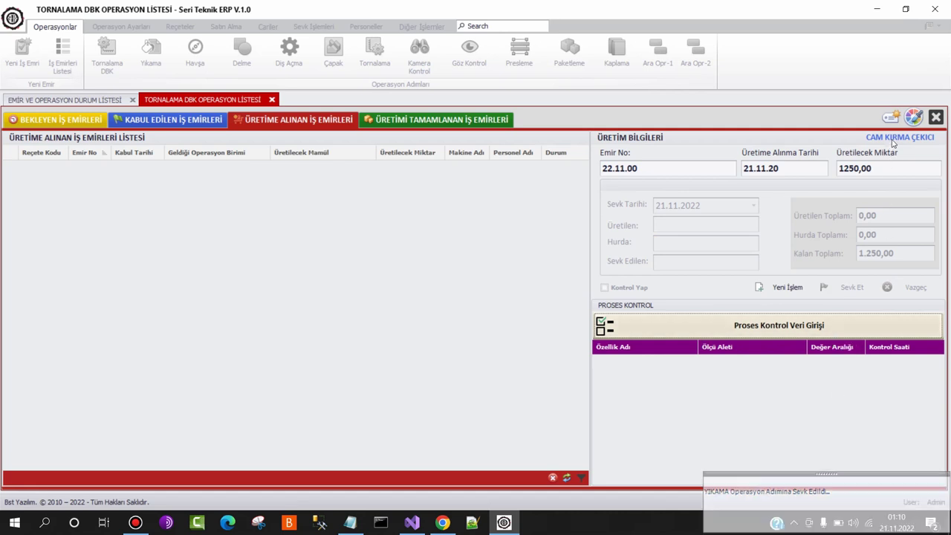
{"action": "left_click", "coordinate": [914, 118]}
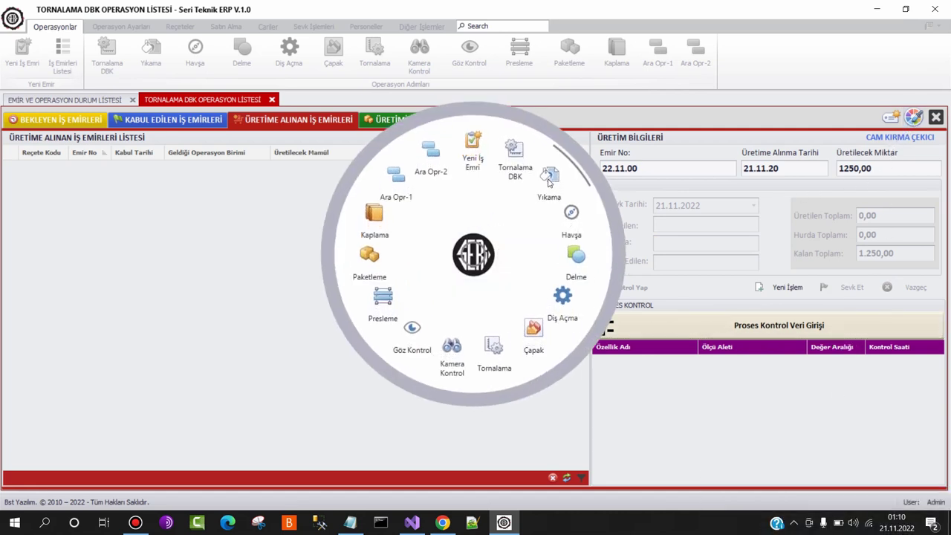
Accept the pending order 22.11.00 in the Yıkama operation list
{"action": "left_click", "coordinate": [549, 180]}
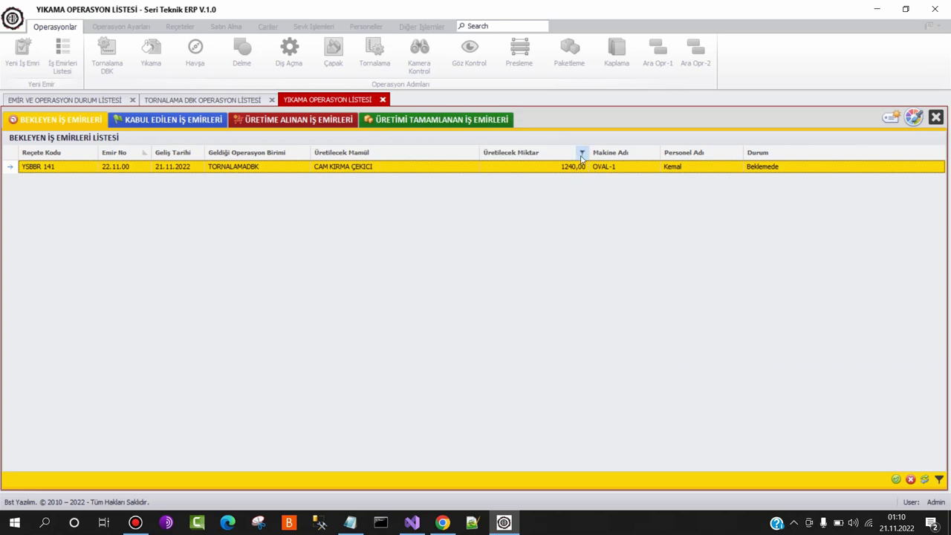
{"action": "left_click", "coordinate": [896, 480]}
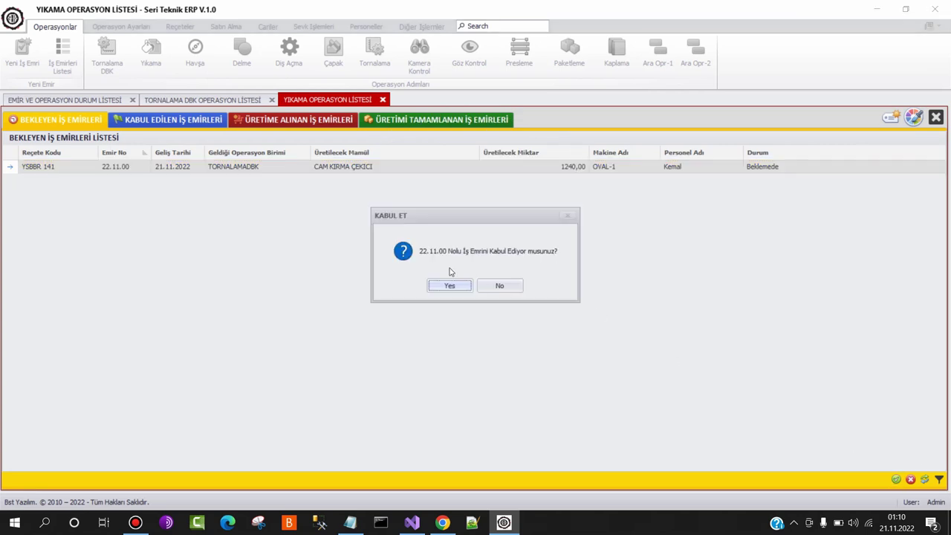
{"action": "left_click", "coordinate": [450, 285]}
Take the accepted 1240-piece order 22.11.00 into production at Yıkama
{"action": "left_click", "coordinate": [202, 124]}
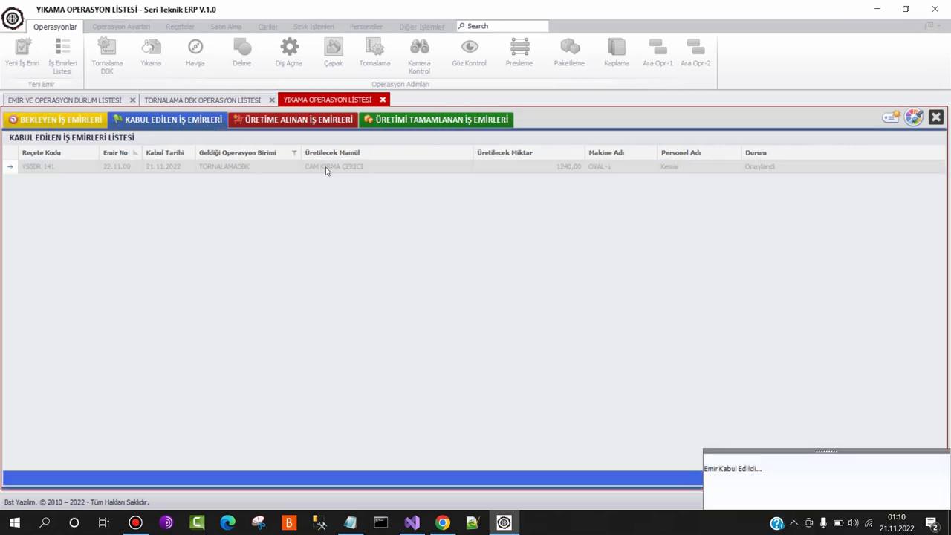
{"action": "left_click", "coordinate": [370, 168]}
{"action": "left_click", "coordinate": [896, 478]}
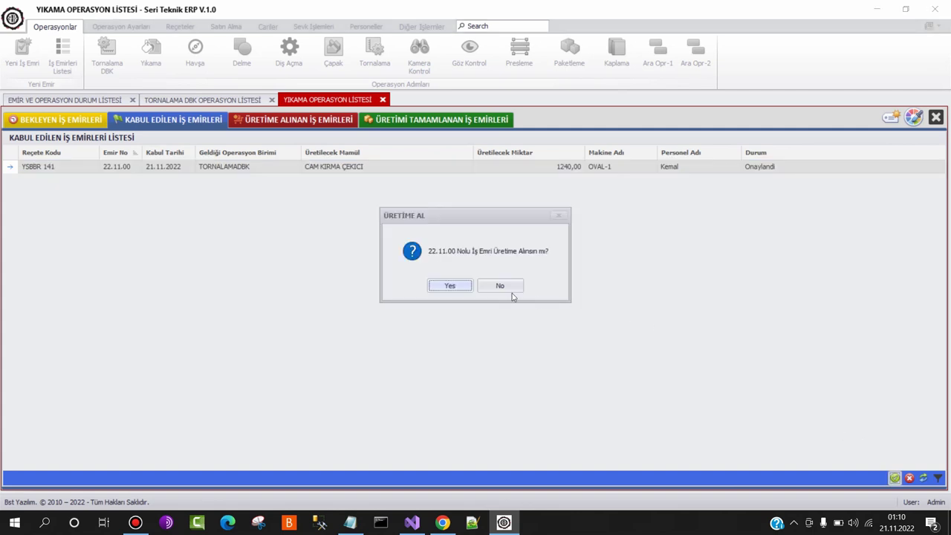
{"action": "left_click", "coordinate": [450, 285]}
{"action": "left_click", "coordinate": [308, 119]}
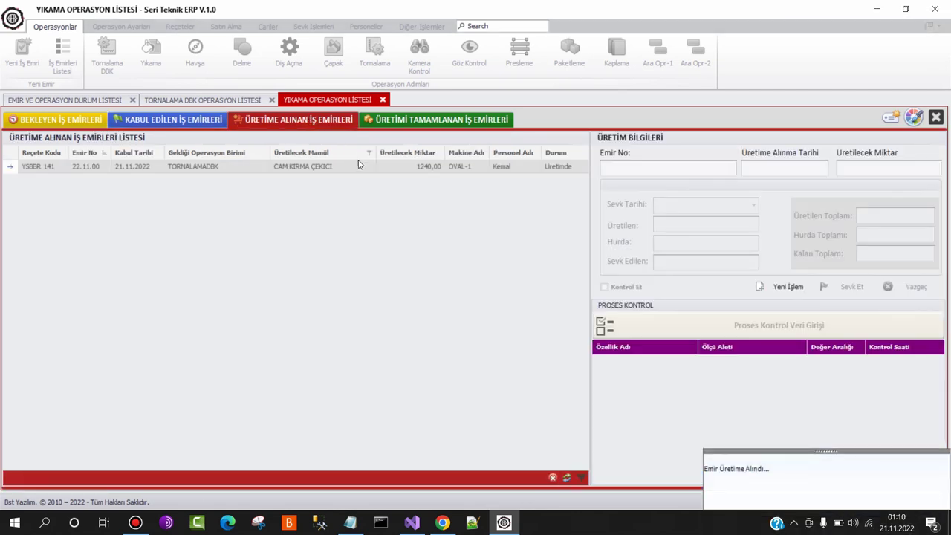
Add a Yıkama production entry with 1240 produced, correcting 1260, and 50 scrap
{"action": "left_click", "coordinate": [790, 287]}
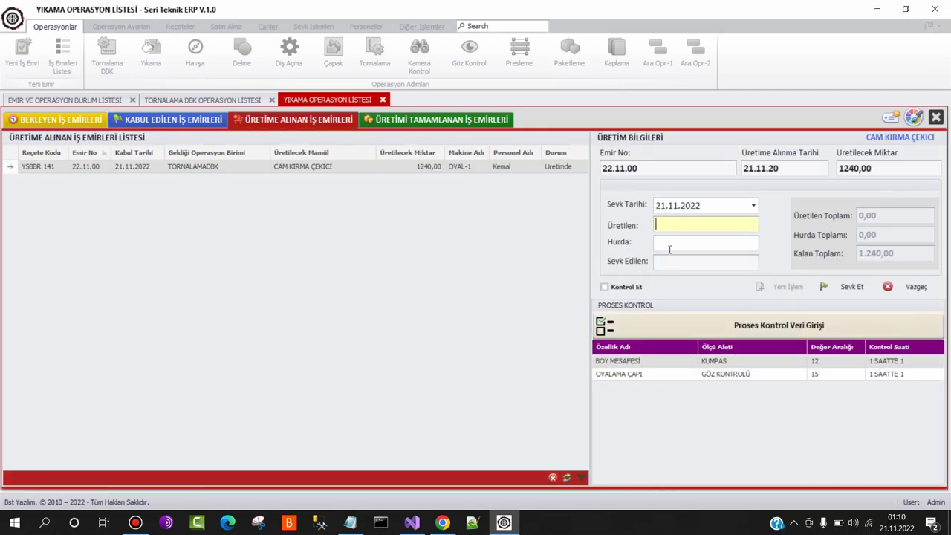
{"action": "type", "text": "1260"}
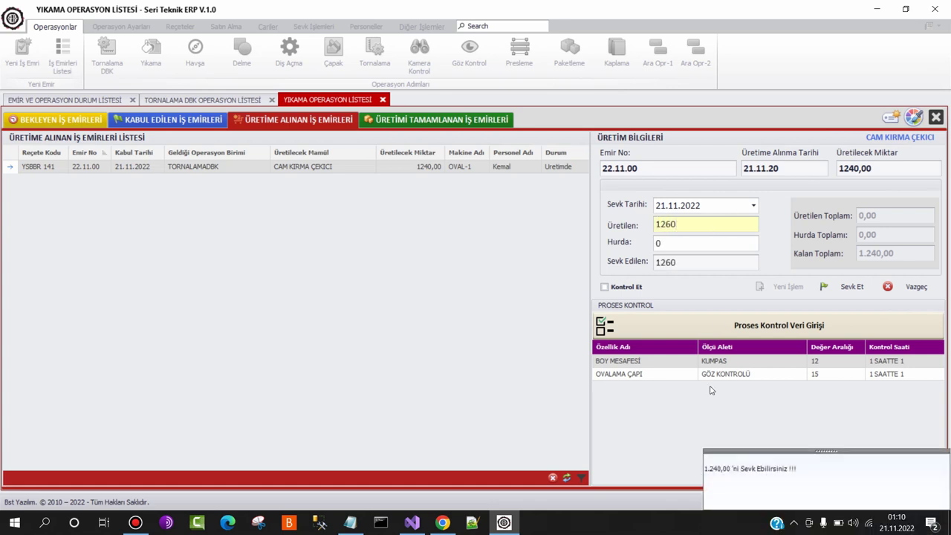
{"action": "left_click_drag", "start_coordinate": [684, 227], "coordinate": [615, 220]}
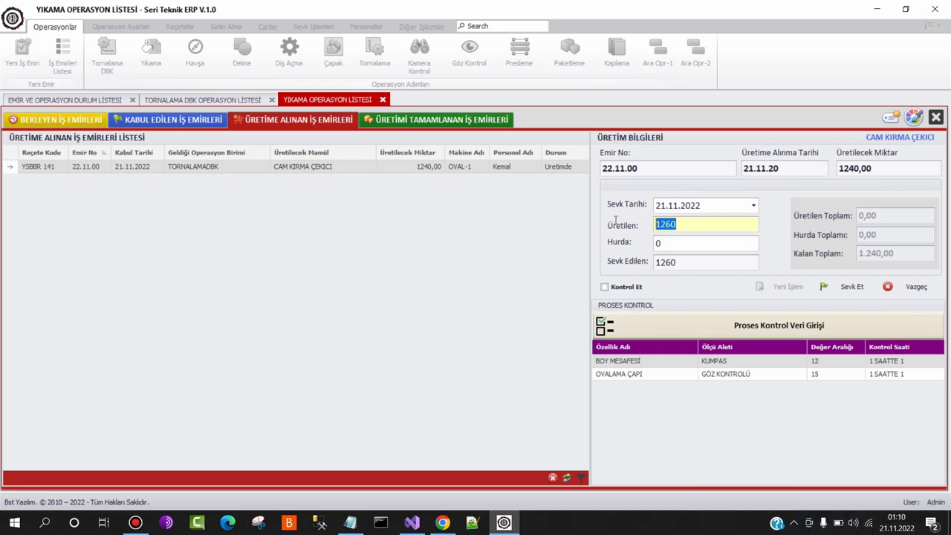
{"action": "type", "text": "1240"}
{"action": "key", "text": "Tab"}
{"action": "type", "text": "50"}
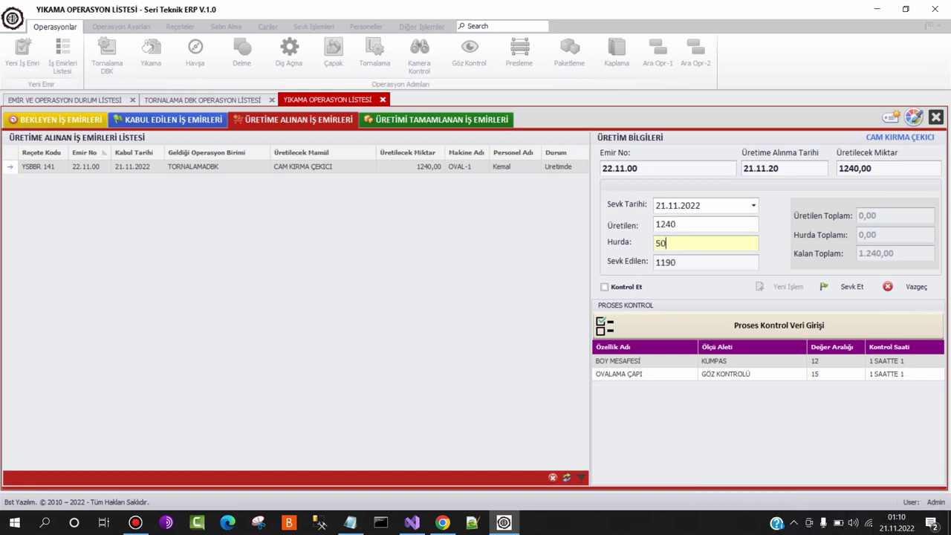
Mark the quality check done and ship the 1190 good pieces to Kaplama
{"action": "left_click", "coordinate": [611, 291]}
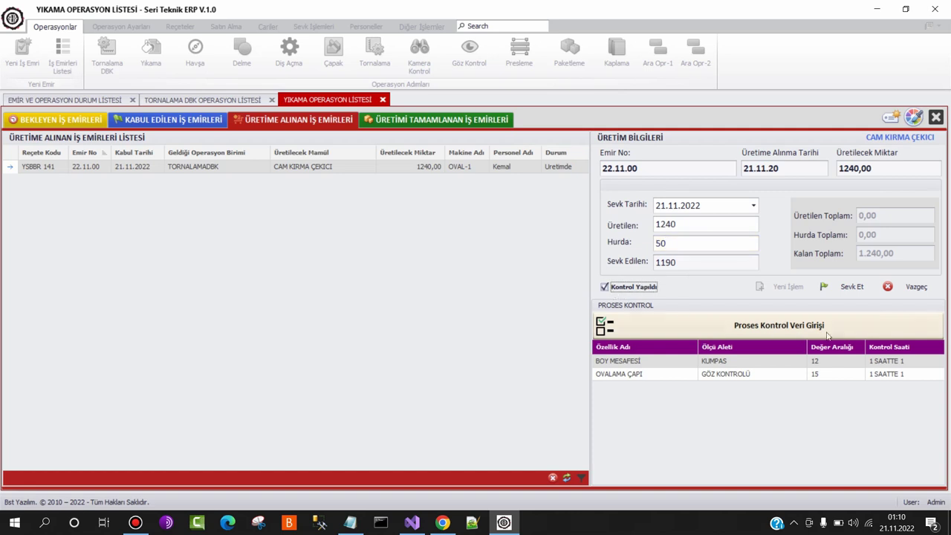
{"action": "left_click", "coordinate": [847, 287]}
{"action": "left_click", "coordinate": [450, 286]}
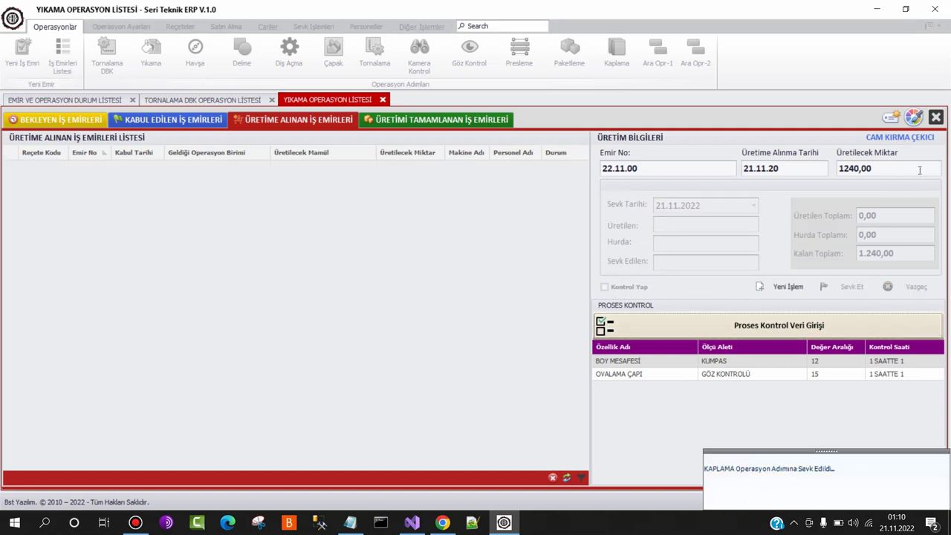
{"action": "left_click", "coordinate": [913, 117]}
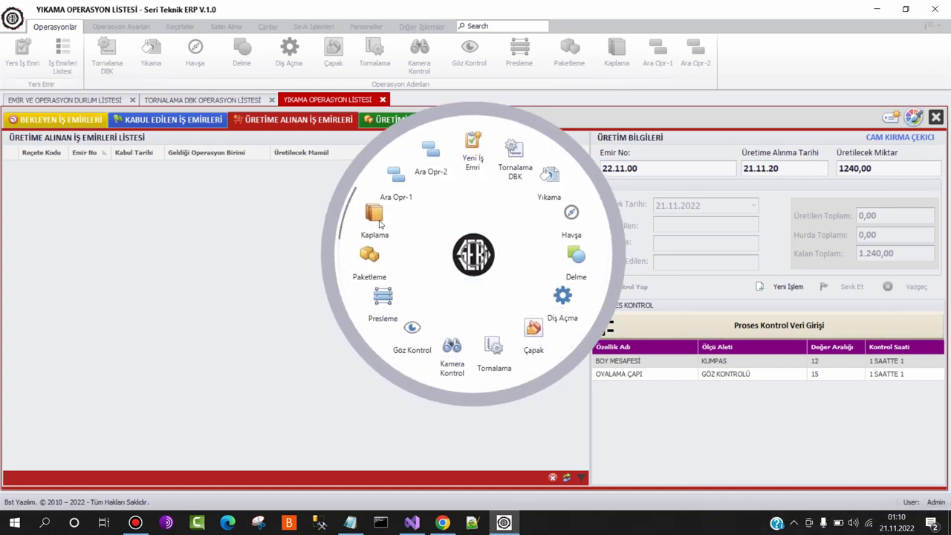
Accept the pending order 22.11.00 in the Kaplama operation list
{"action": "left_click", "coordinate": [375, 216]}
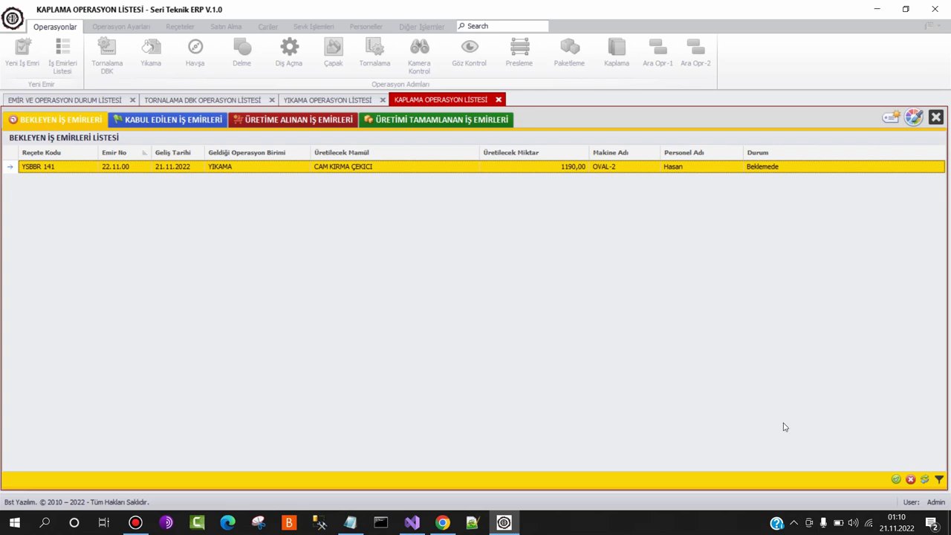
{"action": "left_click", "coordinate": [896, 480]}
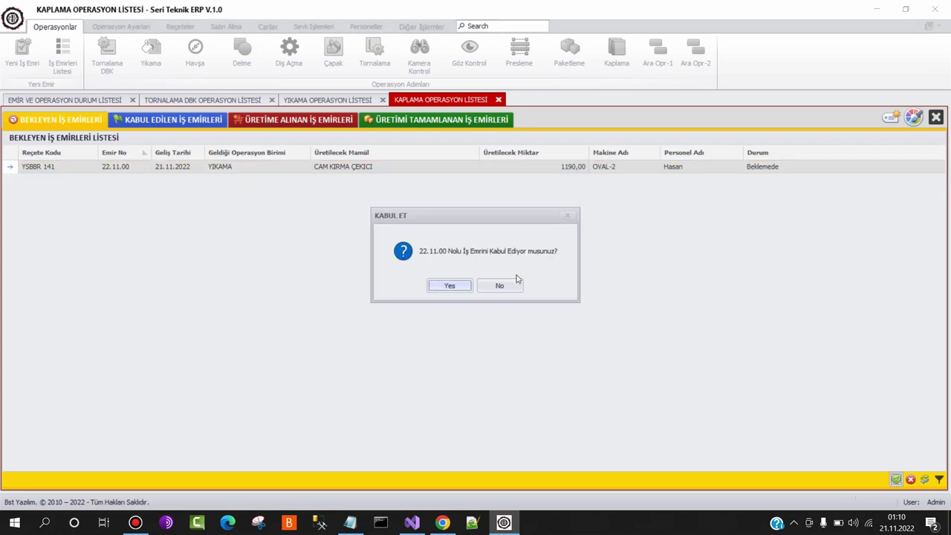
{"action": "left_click", "coordinate": [455, 284]}
Take the 1190-piece order 22.11.00 into coating production and show the in-production list
{"action": "left_click", "coordinate": [212, 119]}
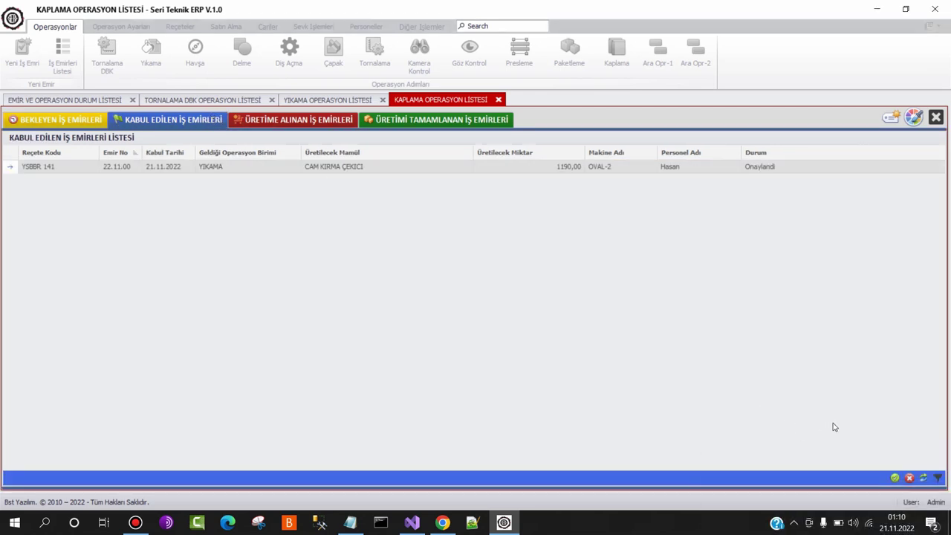
{"action": "left_click", "coordinate": [895, 479]}
{"action": "left_click", "coordinate": [453, 285]}
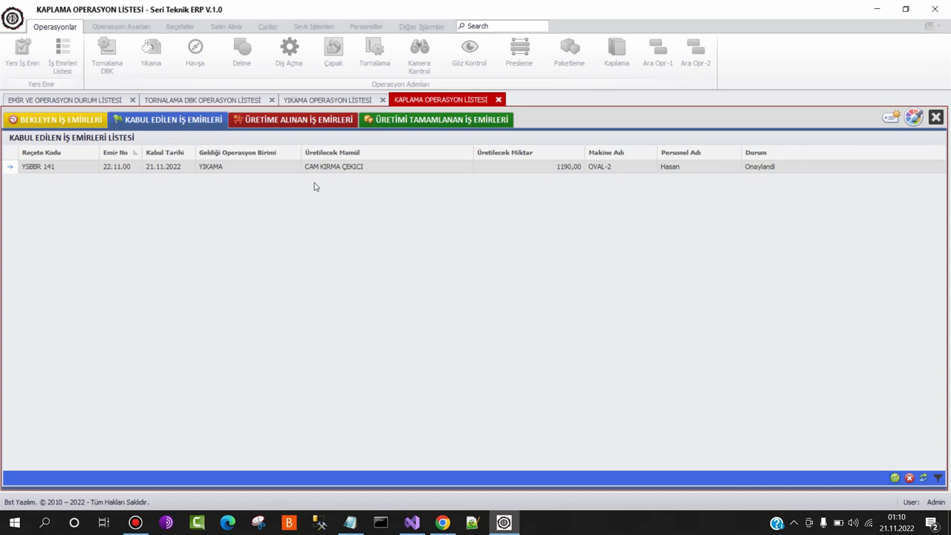
{"action": "left_click", "coordinate": [295, 121]}
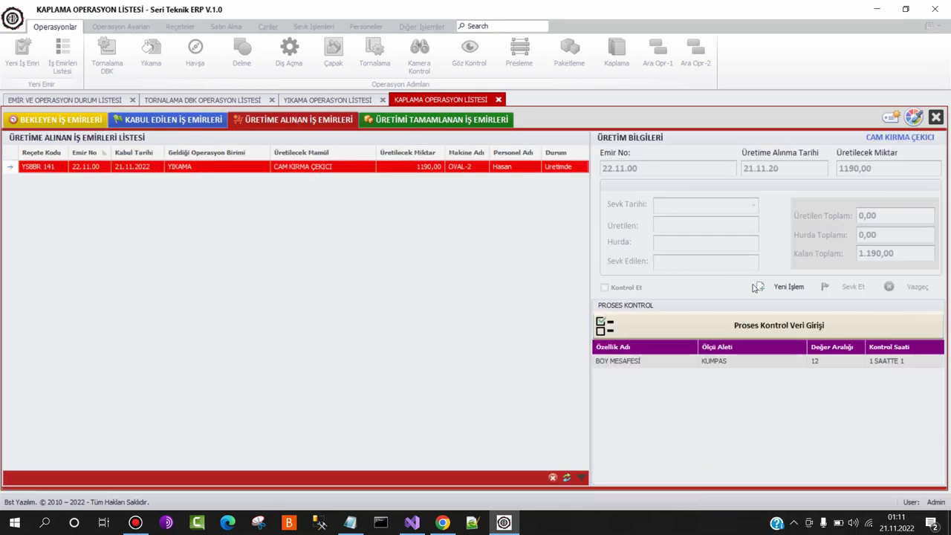
Record 1190 produced and 20 scrap at Kaplama, mark control done, and confirm shipping 1170
{"action": "type", "text": "11"}
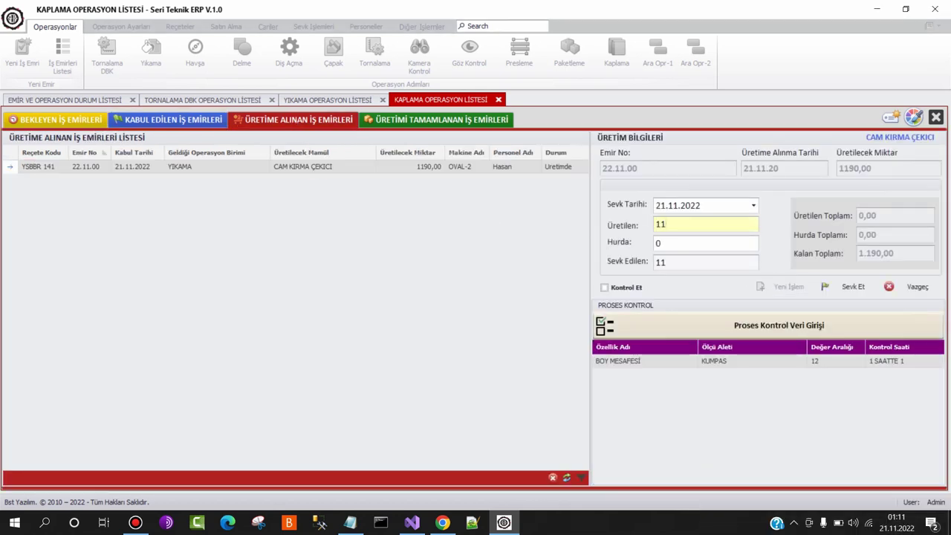
{"action": "type", "text": "90"}
{"action": "key", "text": "Tab"}
{"action": "type", "text": "10"}
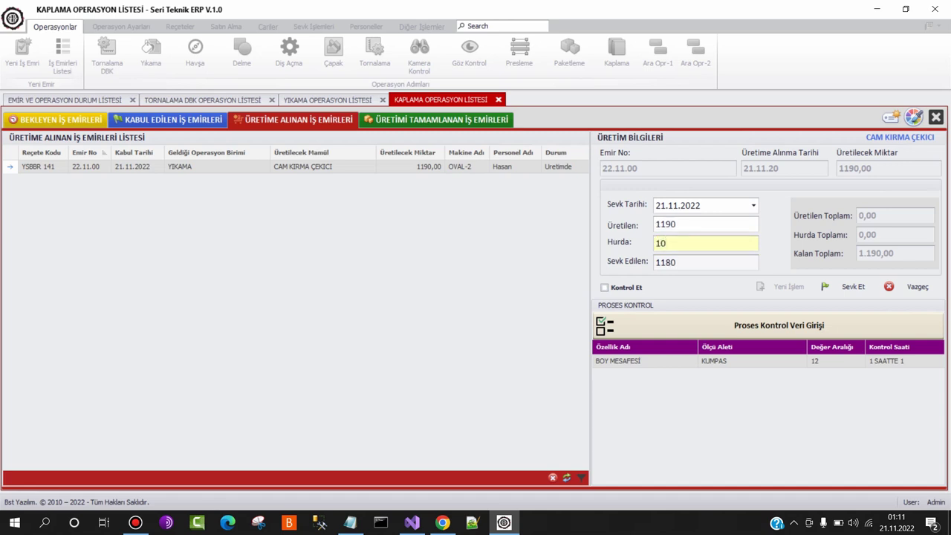
{"action": "type", "text": "20"}
{"action": "left_click", "coordinate": [626, 287]}
{"action": "left_click", "coordinate": [847, 287]}
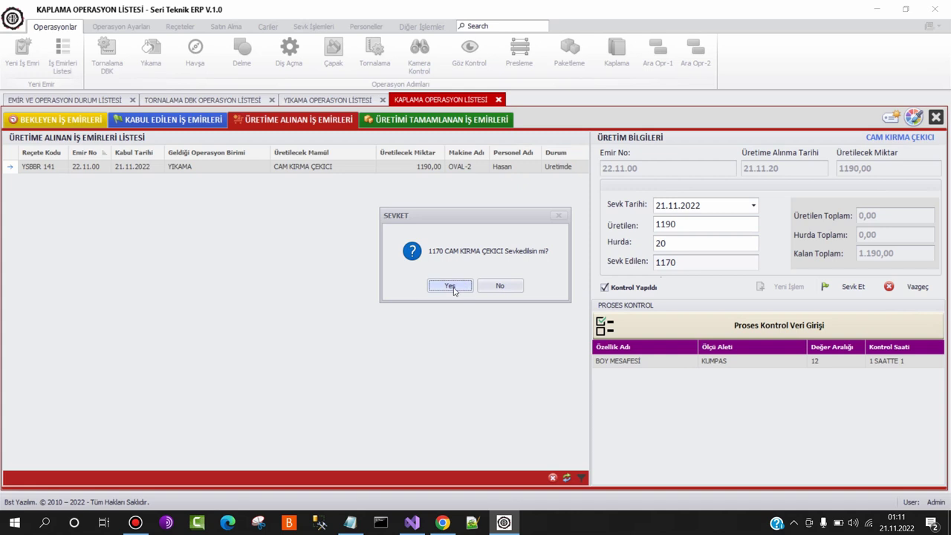
{"action": "left_click", "coordinate": [451, 287]}
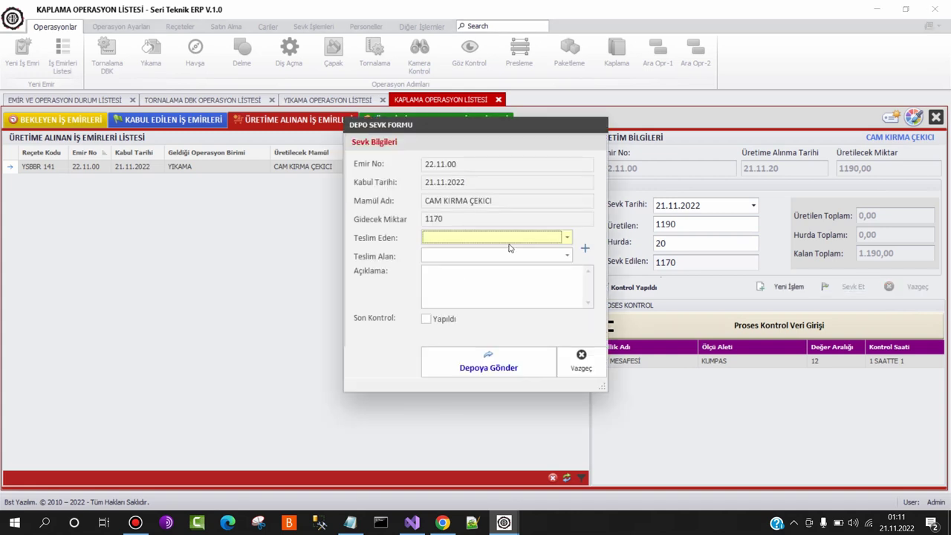
Choose the deliverer and receiver employees on the depot shipment form
{"action": "left_click_drag", "start_coordinate": [511, 129], "coordinate": [463, 155]}
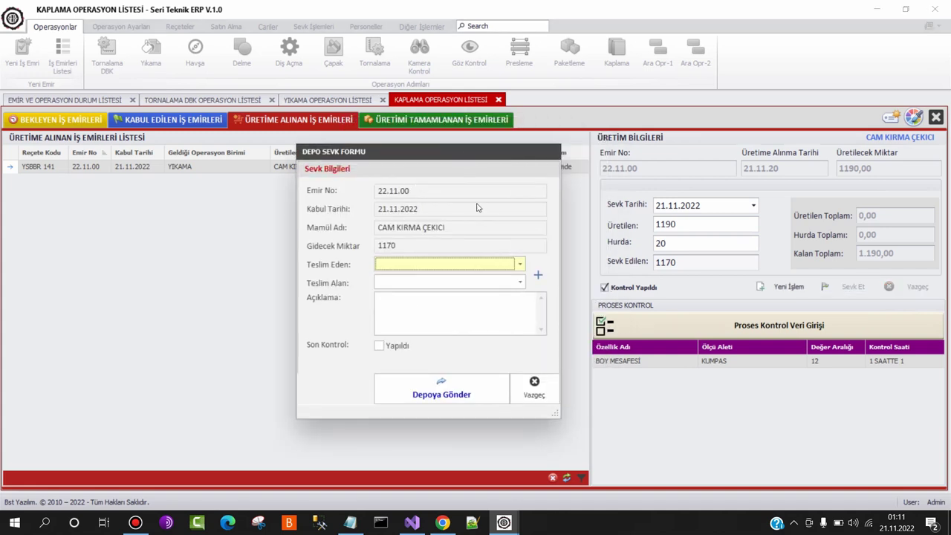
{"action": "left_click", "coordinate": [463, 265]}
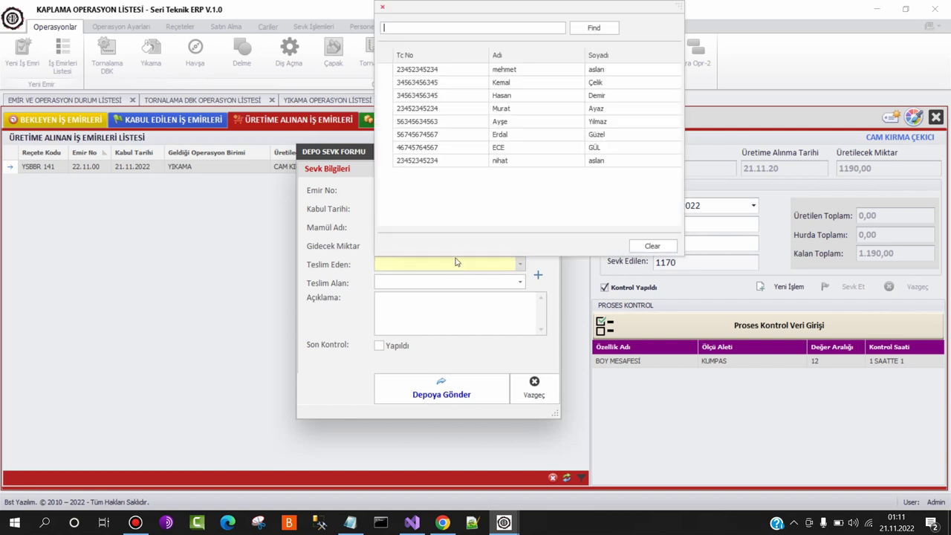
{"action": "left_click", "coordinate": [500, 95]}
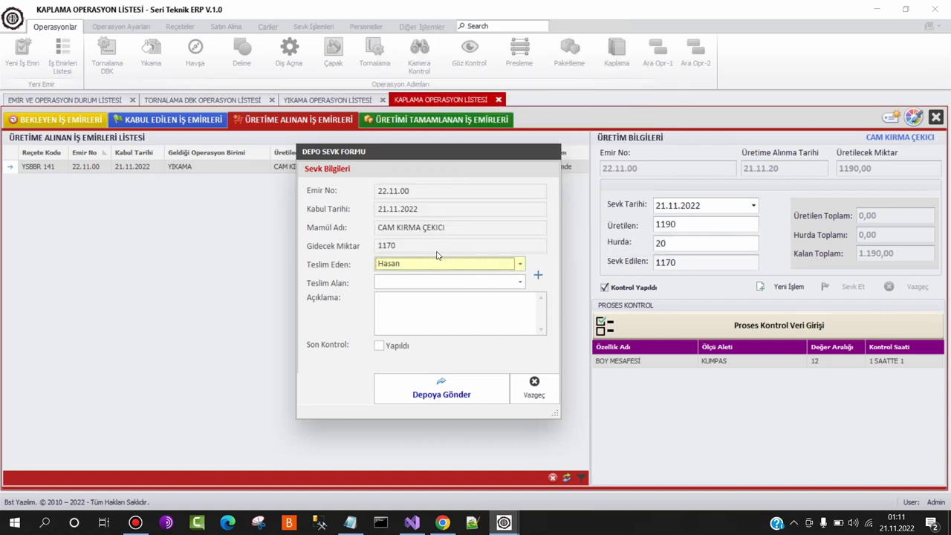
{"action": "left_click", "coordinate": [421, 288]}
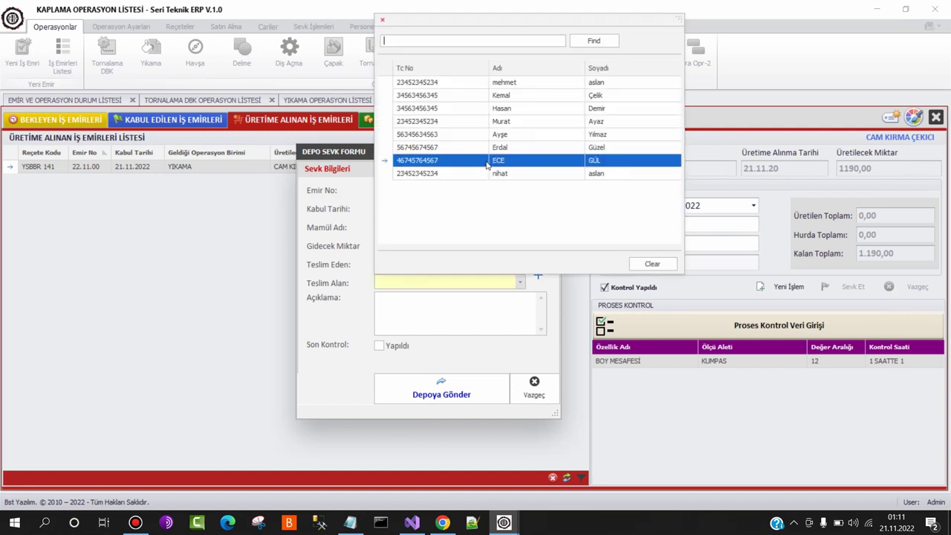
{"action": "left_click", "coordinate": [488, 163]}
Add note 'sdfsdfg', mark final inspection done, and send the 1170 pieces to the depot
{"action": "left_click", "coordinate": [423, 300]}
{"action": "type", "text": "sdfsdfg"}
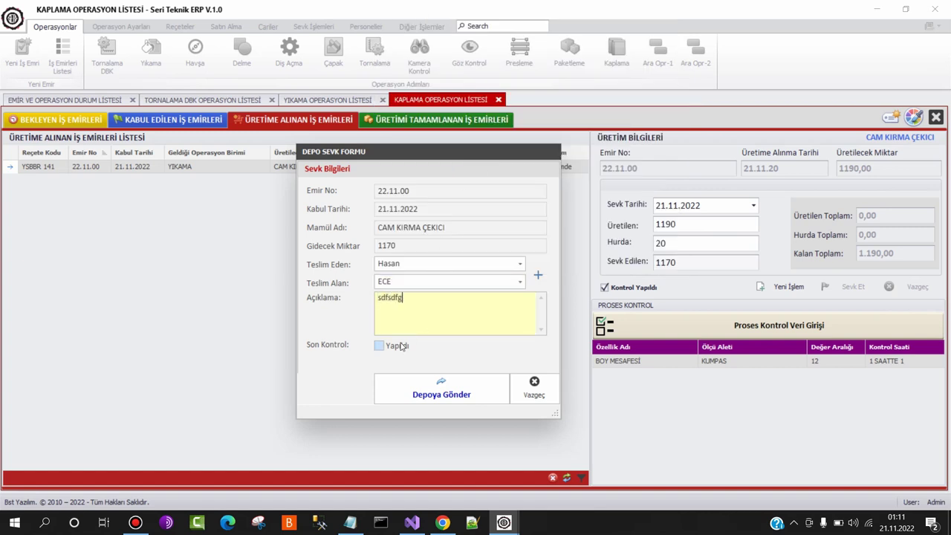
{"action": "left_click", "coordinate": [401, 346]}
{"action": "left_click", "coordinate": [417, 384]}
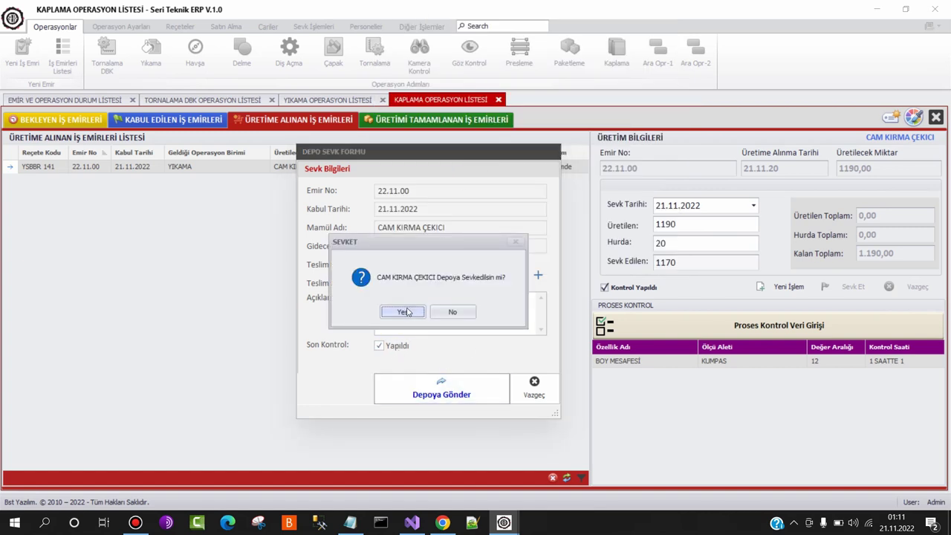
{"action": "left_click", "coordinate": [403, 312]}
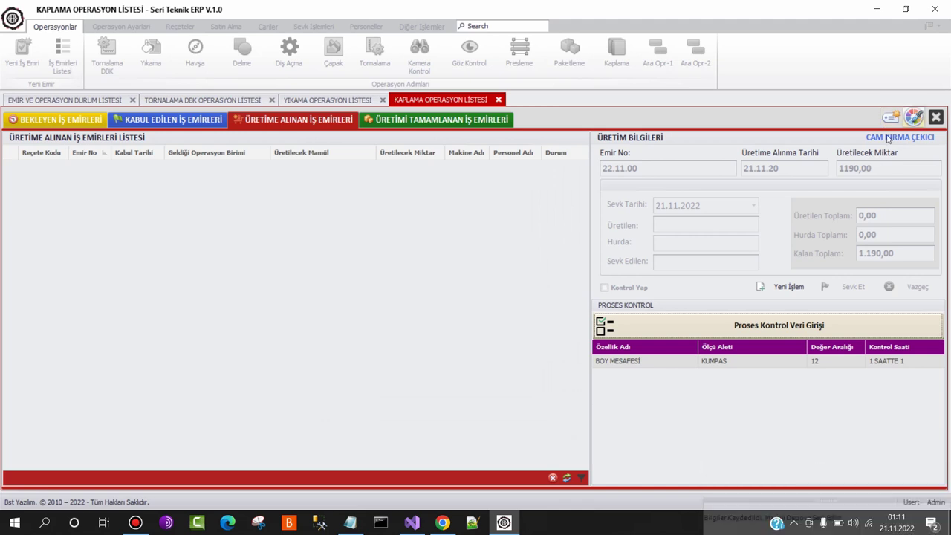
Close the Kaplama, Yıkama and Tornalama DBK operation lists and the status overview
{"action": "left_click", "coordinate": [937, 117]}
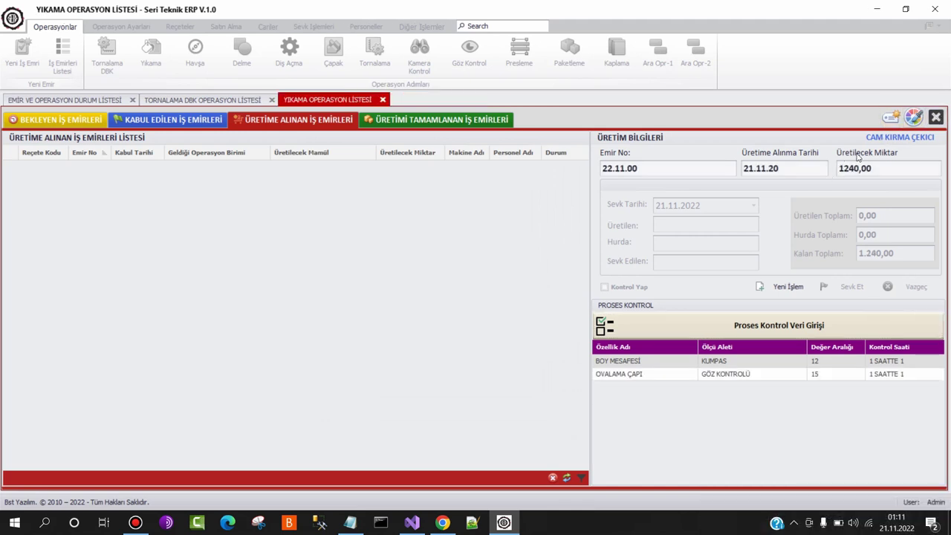
{"action": "left_click", "coordinate": [935, 117]}
{"action": "left_click", "coordinate": [935, 118]}
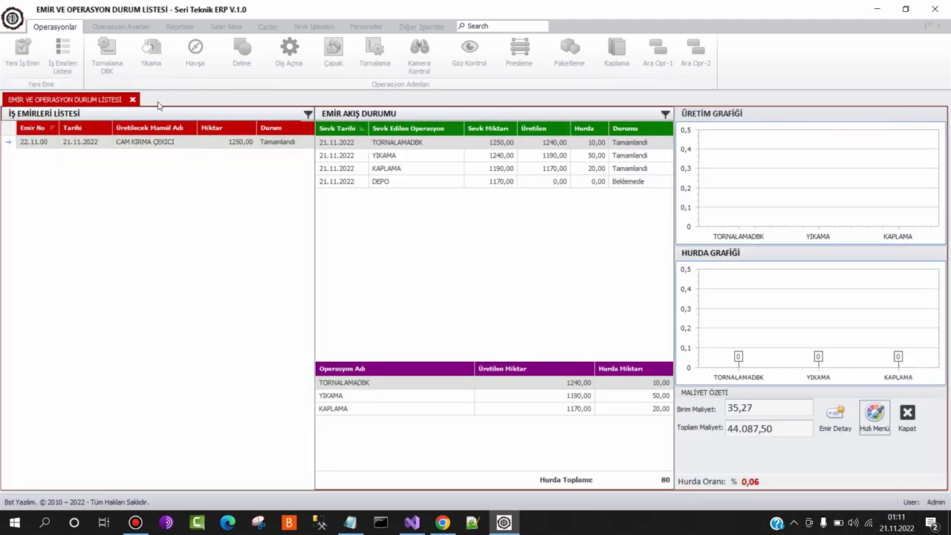
{"action": "left_click", "coordinate": [132, 100]}
Reopen the work order status overview and inspect the TORNALAMADBK, YIKAMA and KAPLAMA rows
{"action": "left_click", "coordinate": [63, 56]}
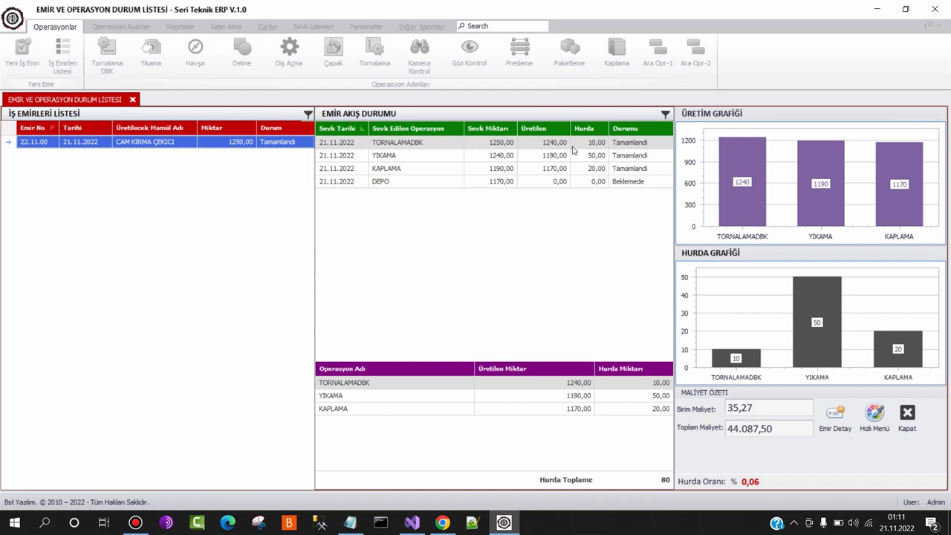
{"action": "left_click", "coordinate": [379, 386]}
{"action": "left_click", "coordinate": [375, 395]}
{"action": "left_click", "coordinate": [374, 409]}
{"action": "left_click", "coordinate": [371, 384]}
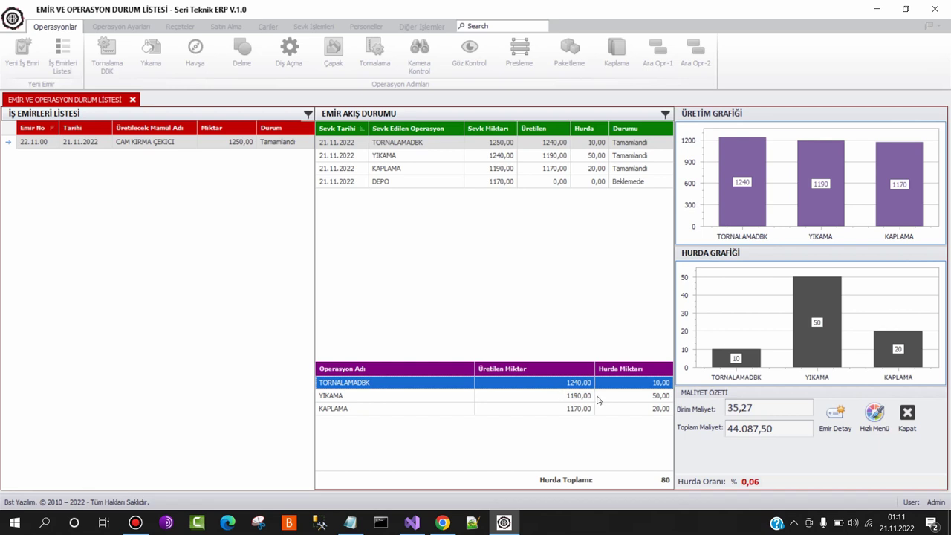
Review unit cost 35,27 and total cost 44.087,50, view Emir Detay, then close the overview
{"action": "mouse_move", "coordinate": [774, 216]}
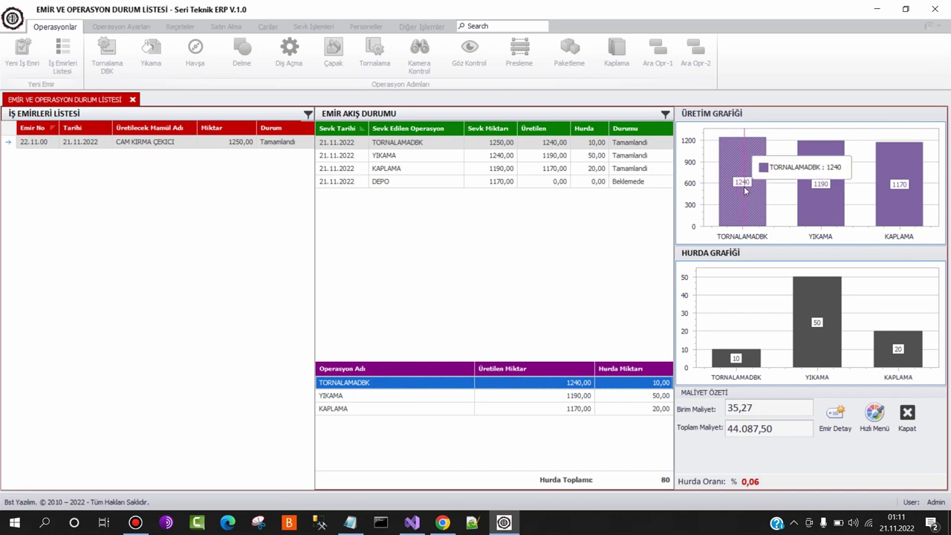
{"action": "mouse_move", "coordinate": [740, 358]}
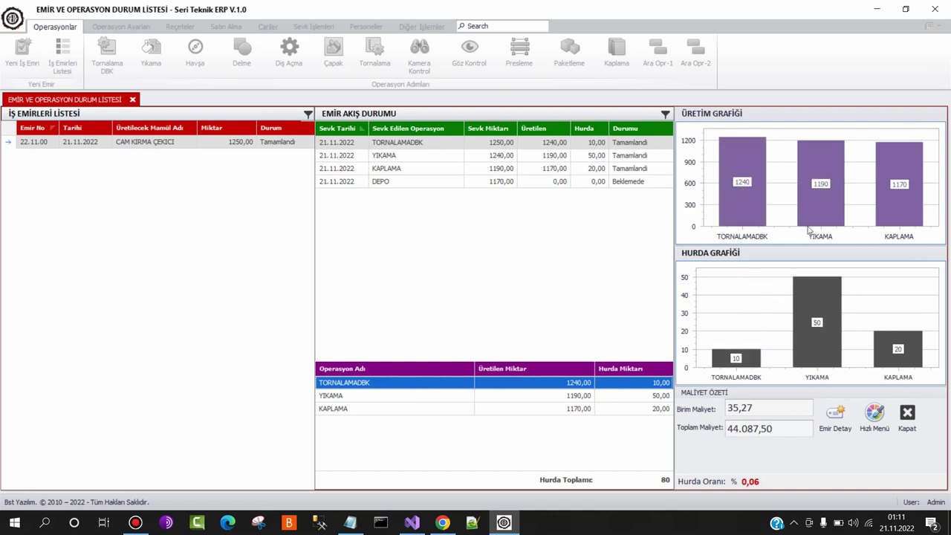
{"action": "mouse_move", "coordinate": [823, 202]}
{"action": "left_click", "coordinate": [765, 412]}
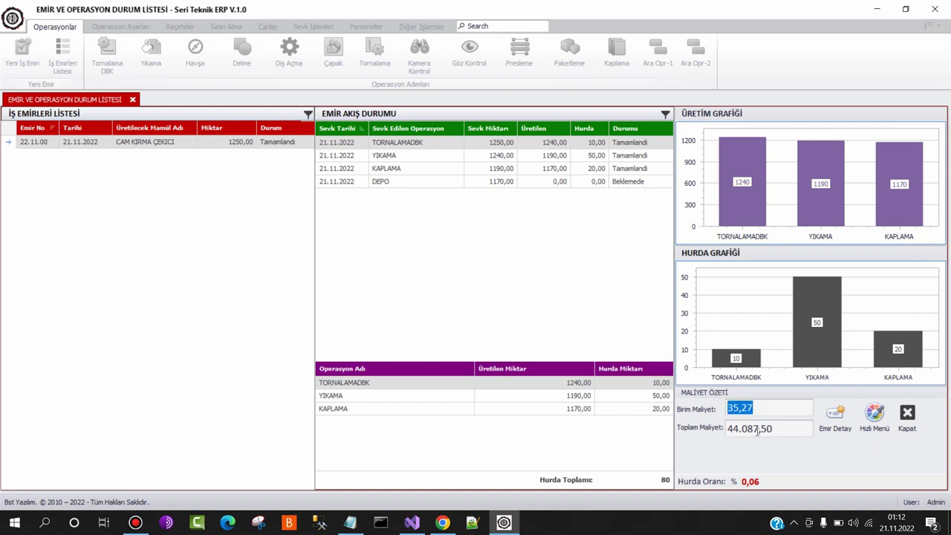
{"action": "left_click", "coordinate": [787, 427]}
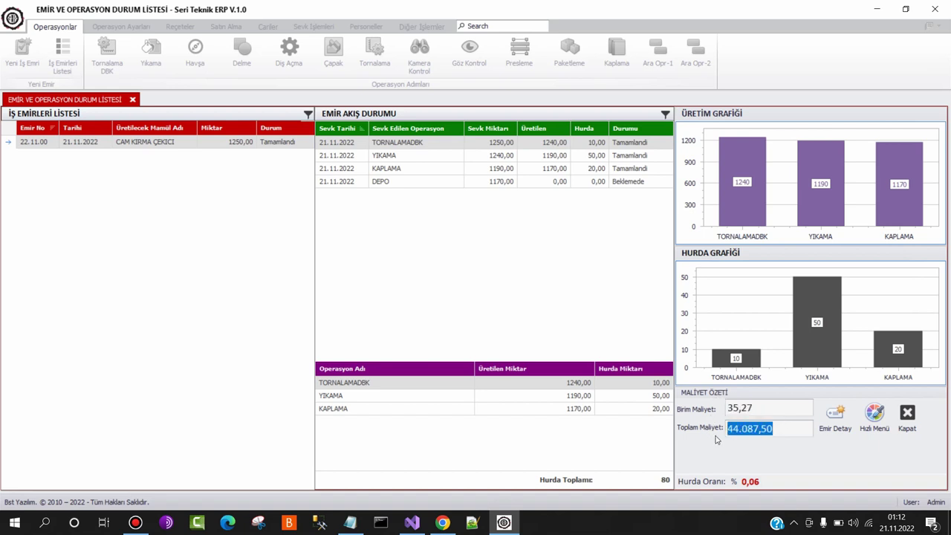
{"action": "left_click", "coordinate": [835, 414]}
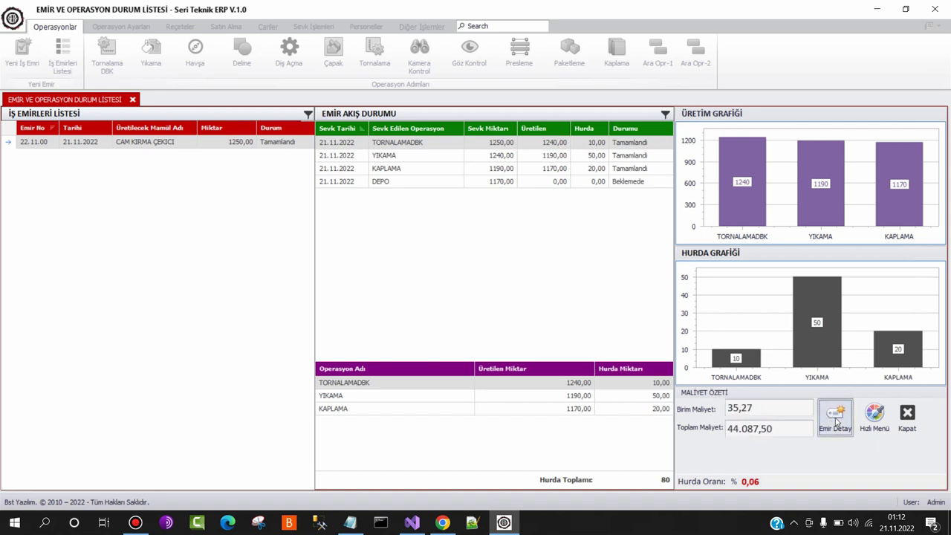
{"action": "left_click", "coordinate": [829, 454]}
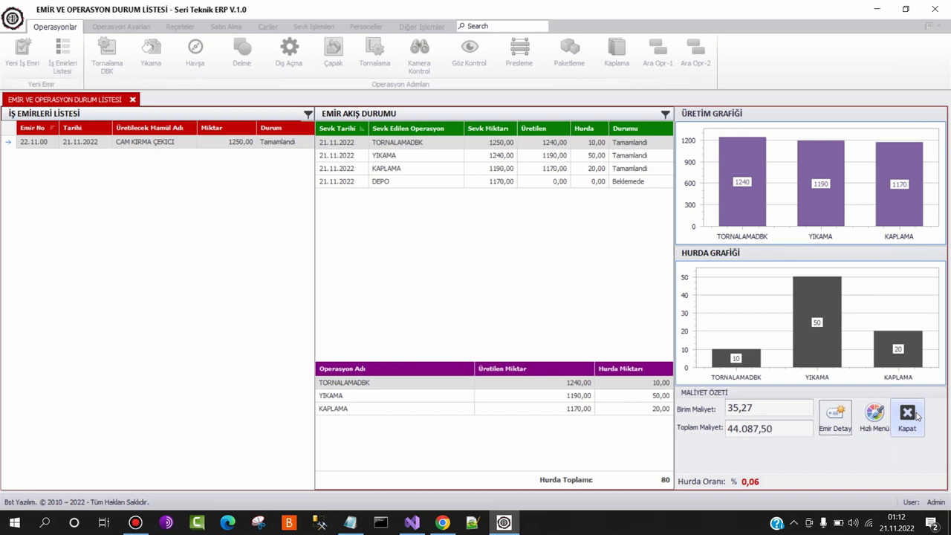
{"action": "left_click", "coordinate": [918, 417]}
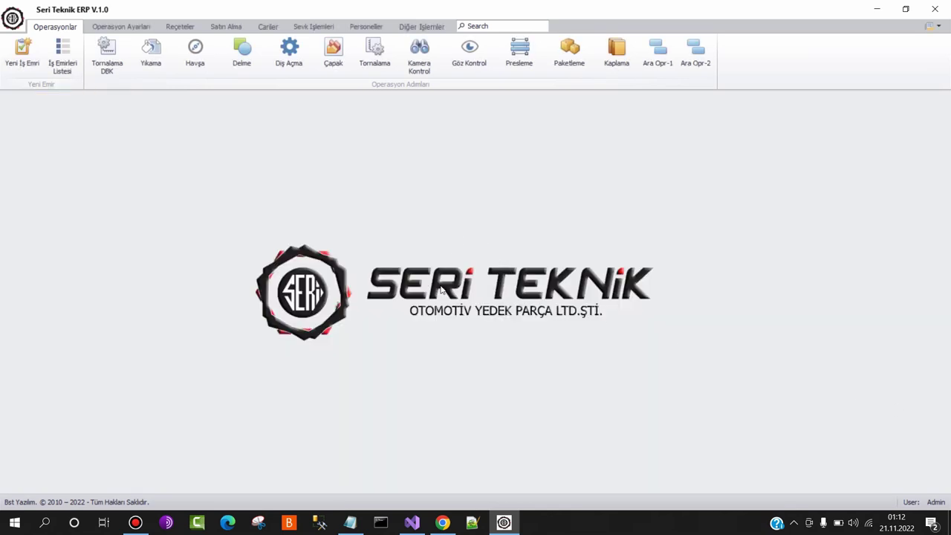
{"action": "mouse_move", "coordinate": [446, 522]}
{"action": "mouse_move", "coordinate": [465, 475]}
{"action": "left_click", "coordinate": [136, 524]}
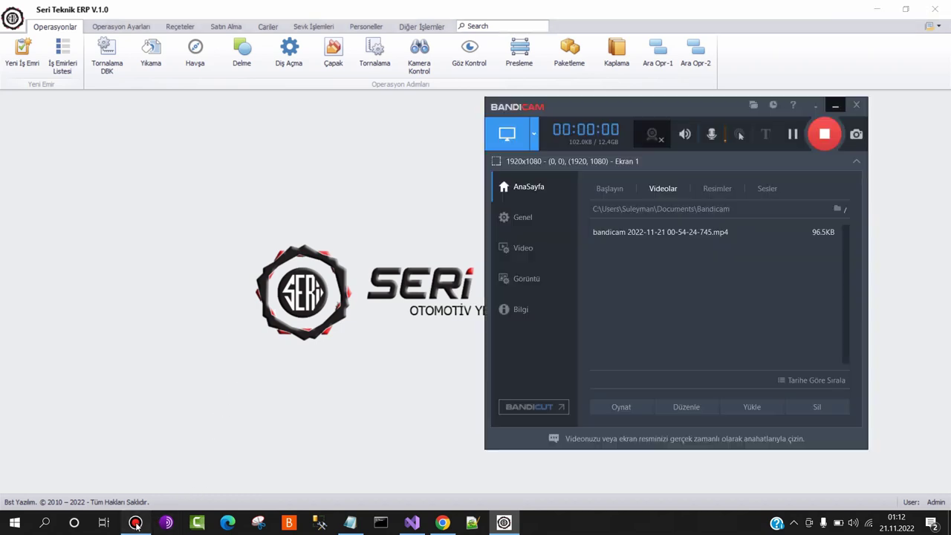